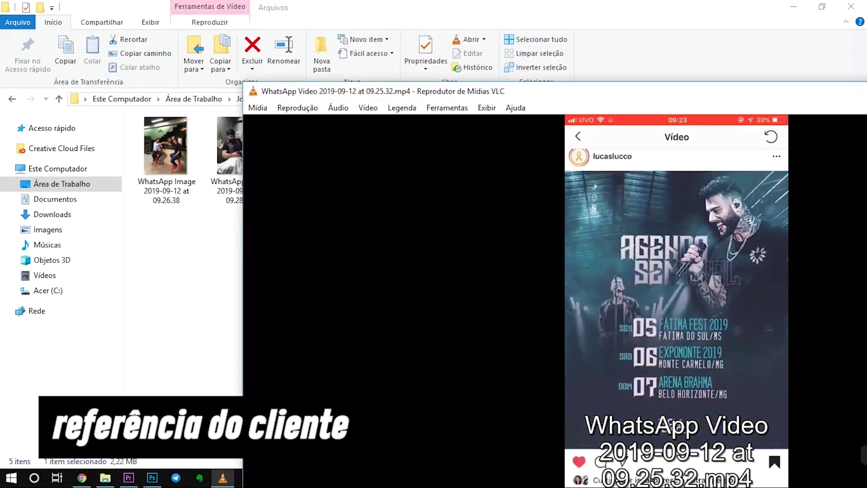
Paste the captured VLC reference frame into the flyer as a new layer and scale it up.
{"action": "key", "text": "ctrl+v"}
{"action": "key", "text": "ctrl+t"}
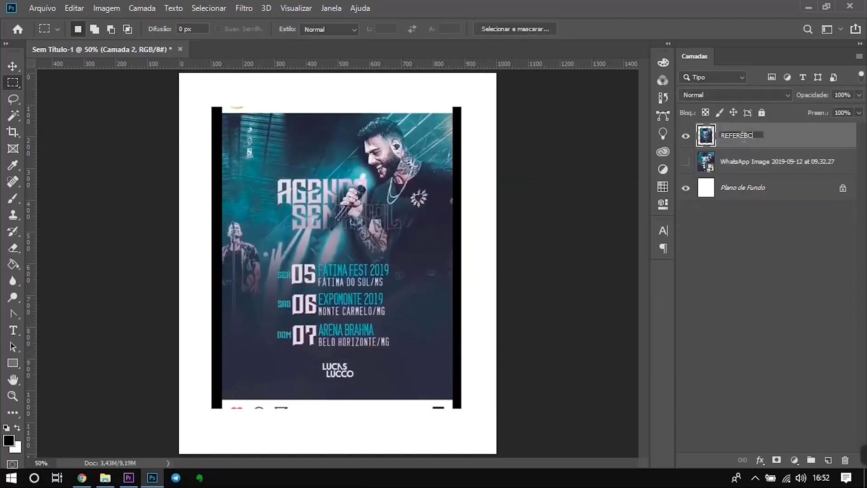
Rename the reference layers REFERÊNCIA and REFERÊNCIA+CONTEÚDO.
{"action": "type", "text": "IA"}
{"action": "left_click", "coordinate": [773, 165]}
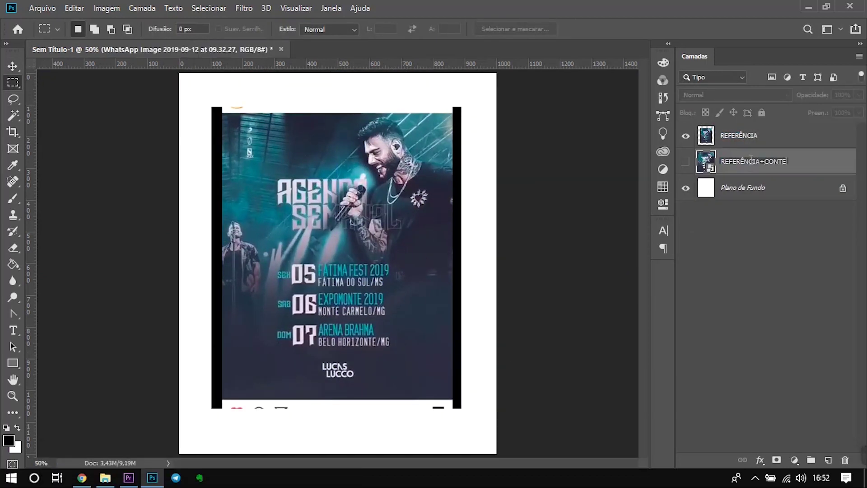
{"action": "type", "text": "TEÚDO"}
{"action": "key", "text": "Return"}
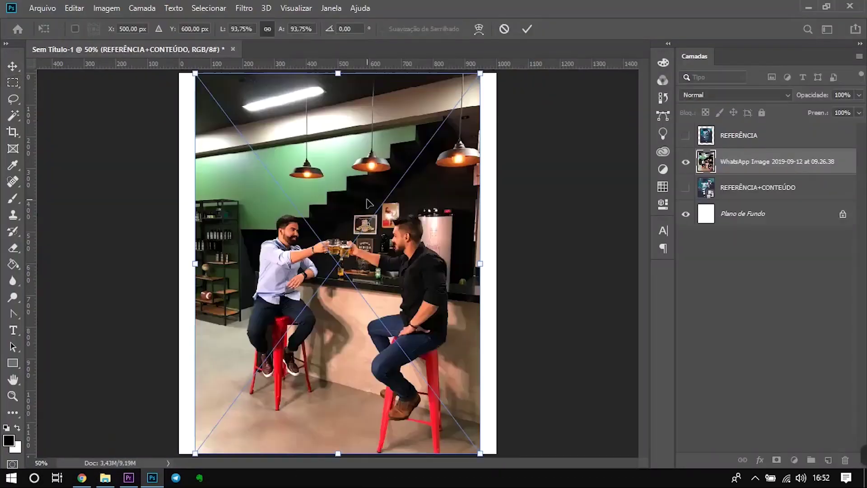
Fit the bar photo to fill the canvas and place the barber photo over it.
{"action": "left_click_drag", "start_coordinate": [187, 268], "coordinate": [178, 269]}
{"action": "key", "text": "Return"}
{"action": "left_click_drag", "start_coordinate": [384, 316], "coordinate": [368, 287]}
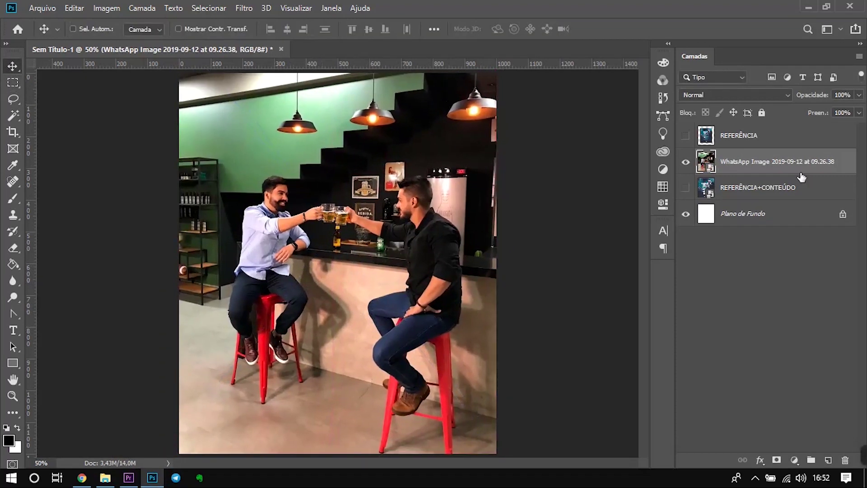
{"action": "left_click_drag", "start_coordinate": [656, 173], "coordinate": [412, 145]}
{"action": "key", "text": "Return"}
Hide REFERÊNCIA and start erasing the barber photo's background with a 100 px eraser.
{"action": "left_click", "coordinate": [686, 136]}
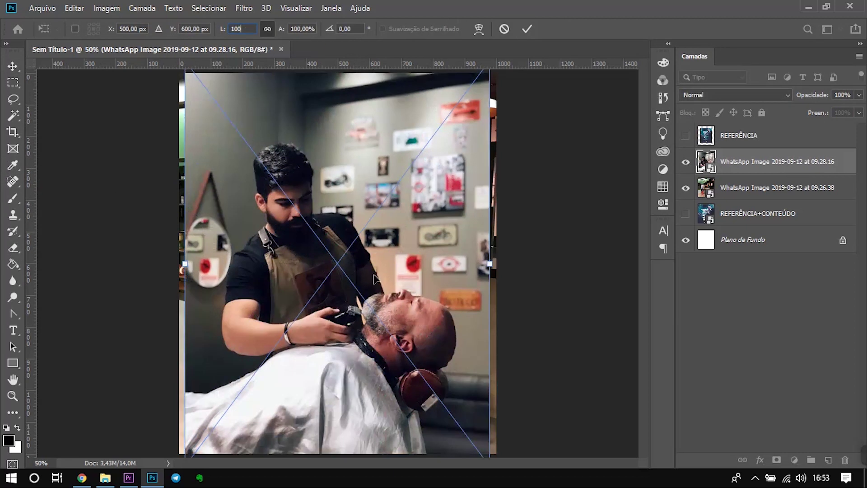
{"action": "key", "text": "bracketleft"}
{"action": "key", "text": "bracketleft"}
{"action": "key", "text": "bracketleft"}
{"action": "left_click_drag", "start_coordinate": [379, 156], "coordinate": [451, 188]}
Zoom in on the barber's face and set the eraser size to 20 px.
{"action": "key", "text": "ctrl+plus"}
{"action": "key", "text": "ctrl+plus"}
{"action": "key", "text": "ctrl+plus"}
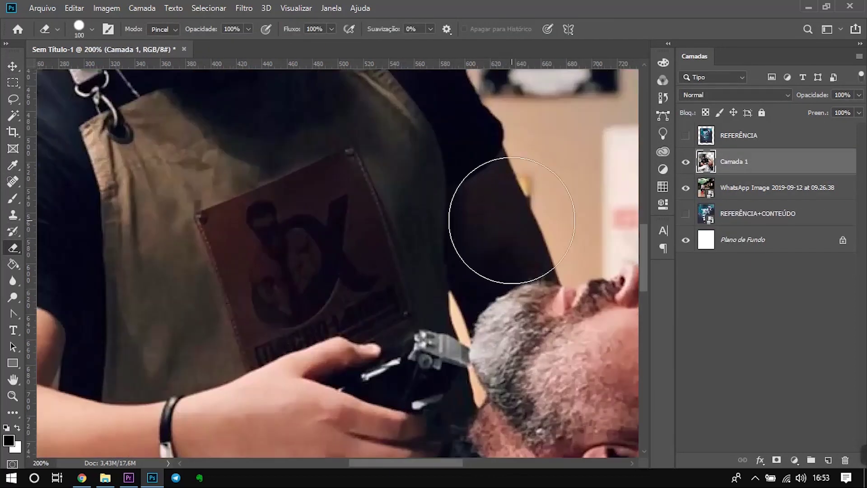
{"action": "scroll", "coordinate": [339, 262], "scroll_direction": "up", "scroll_amount": 3}
{"action": "right_click", "coordinate": [522, 194]}
{"action": "type", "text": "20"}
{"action": "key", "text": "Return"}
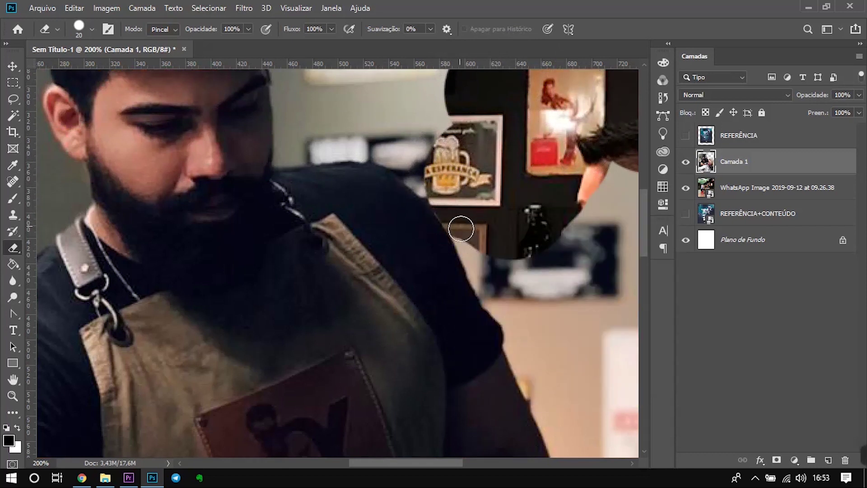
Erase the wall and white blur around the barber's shoulder and head outline.
{"action": "key", "text": "ctrl+plus"}
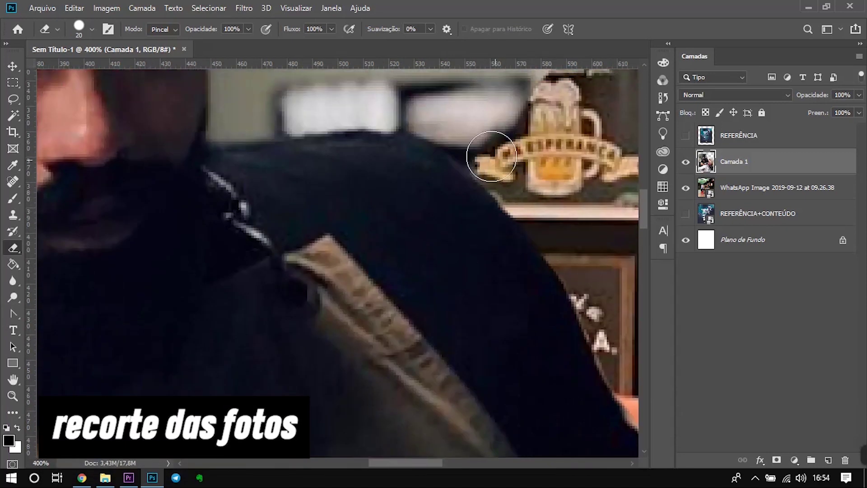
{"action": "mouse_move", "coordinate": [491, 156]}
{"action": "left_mouse_down"}
{"action": "mouse_move", "coordinate": [358, 100]}
{"action": "mouse_move", "coordinate": [381, 102]}
{"action": "left_mouse_up"}
{"action": "scroll", "coordinate": [381, 102], "scroll_direction": "up", "scroll_amount": 3}
{"action": "left_click_drag", "start_coordinate": [236, 289], "coordinate": [236, 209]}
{"action": "key", "text": "bracketleft"}
{"action": "key", "text": "bracketleft"}
{"action": "key", "text": "bracketleft"}
{"action": "scroll", "coordinate": [218, 237], "scroll_direction": "up", "scroll_amount": 2}
{"action": "key", "text": "bracketright"}
{"action": "key", "text": "bracketright"}
{"action": "key", "text": "bracketright"}
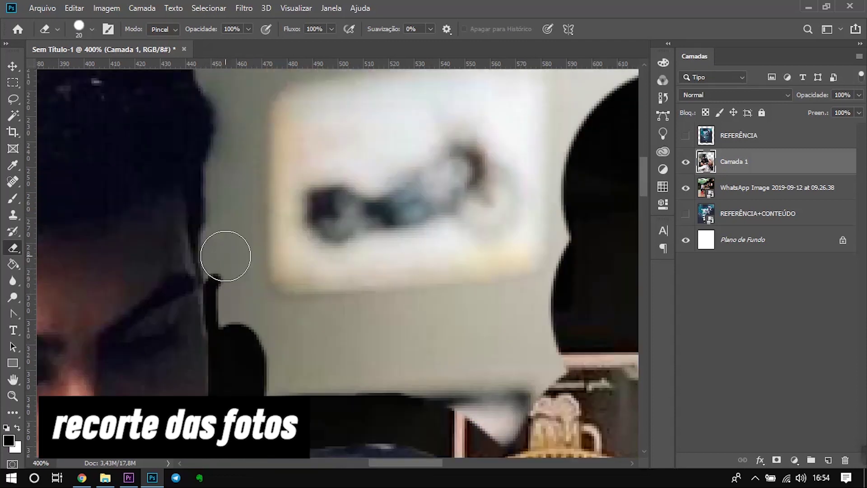
{"action": "left_click_drag", "start_coordinate": [222, 252], "coordinate": [234, 139]}
{"action": "scroll", "coordinate": [235, 140], "scroll_direction": "up", "scroll_amount": 1}
{"action": "scroll", "coordinate": [207, 193], "scroll_direction": "up", "scroll_amount": 2}
{"action": "left_click_drag", "start_coordinate": [209, 257], "coordinate": [178, 248]}
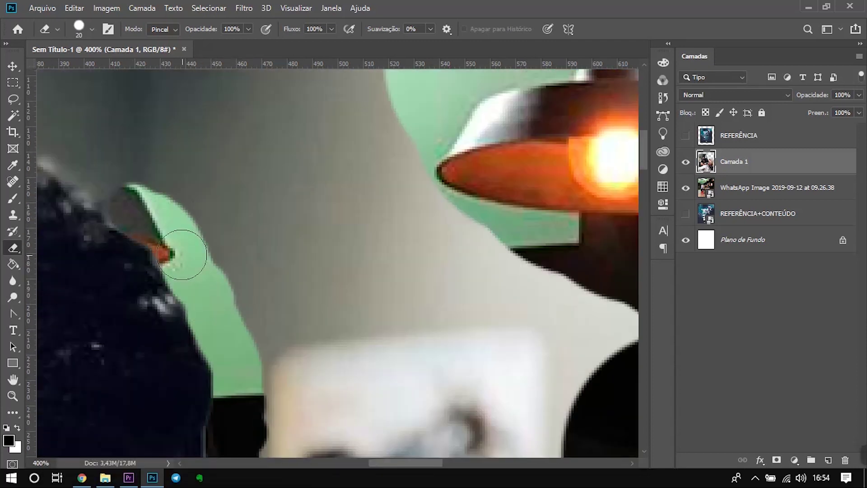
Erase the wall around the barber's hair and down beside his ear.
{"action": "scroll", "coordinate": [178, 248], "scroll_direction": "left", "scroll_amount": 5}
{"action": "left_click_drag", "start_coordinate": [325, 108], "coordinate": [474, 208]}
{"action": "left_click_drag", "start_coordinate": [241, 131], "coordinate": [158, 147]}
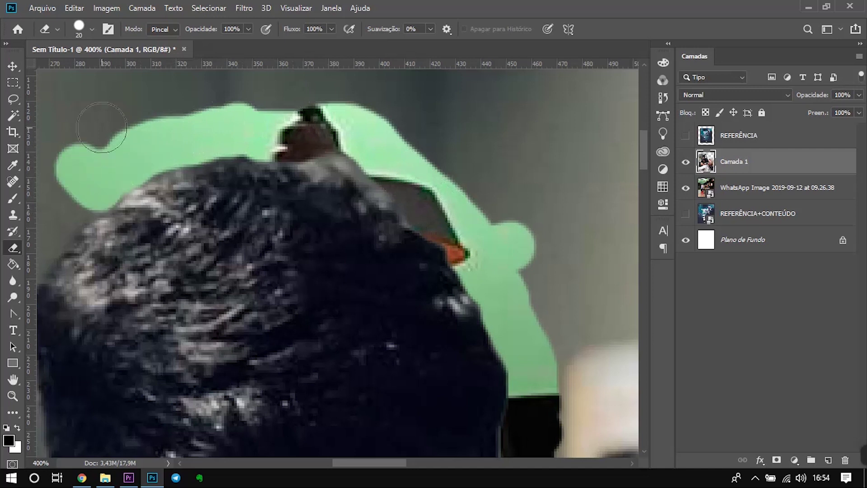
{"action": "scroll", "coordinate": [102, 127], "scroll_direction": "left", "scroll_amount": 5}
{"action": "mouse_move", "coordinate": [251, 247]}
{"action": "left_mouse_down"}
{"action": "mouse_move", "coordinate": [284, 413]}
{"action": "mouse_move", "coordinate": [242, 160]}
{"action": "mouse_move", "coordinate": [267, 108]}
{"action": "left_mouse_up"}
{"action": "scroll", "coordinate": [441, 180], "scroll_direction": "up", "scroll_amount": 1}
{"action": "scroll", "coordinate": [251, 145], "scroll_direction": "right", "scroll_amount": 5}
{"action": "scroll", "coordinate": [251, 145], "scroll_direction": "down", "scroll_amount": 5}
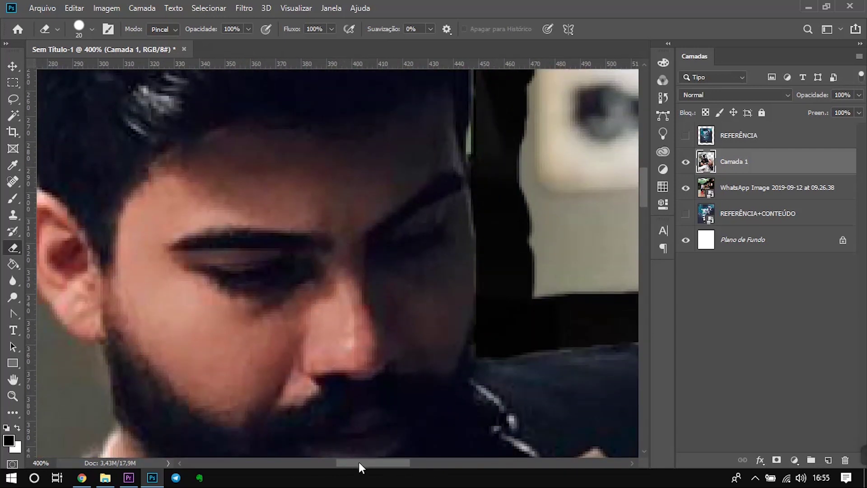
{"action": "left_click_drag", "start_coordinate": [362, 467], "coordinate": [321, 468]}
{"action": "left_click_drag", "start_coordinate": [303, 137], "coordinate": [306, 189]}
{"action": "left_click_drag", "start_coordinate": [356, 286], "coordinate": [382, 315]}
Continue erasing the wall background further down the barber's side.
{"action": "scroll", "coordinate": [309, 183], "scroll_direction": "down", "scroll_amount": 3}
{"action": "scroll", "coordinate": [381, 315], "scroll_direction": "down", "scroll_amount": 3}
{"action": "scroll", "coordinate": [344, 298], "scroll_direction": "down", "scroll_amount": 3}
{"action": "left_click_drag", "start_coordinate": [205, 334], "coordinate": [296, 279]}
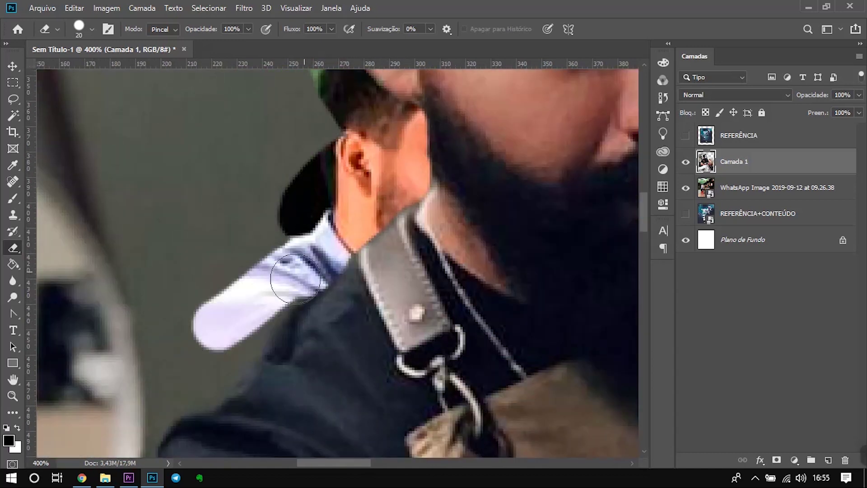
{"action": "scroll", "coordinate": [216, 362], "scroll_direction": "down", "scroll_amount": 3}
{"action": "scroll", "coordinate": [218, 242], "scroll_direction": "down", "scroll_amount": 3}
{"action": "left_click_drag", "start_coordinate": [219, 242], "coordinate": [180, 188]}
{"action": "scroll", "coordinate": [181, 188], "scroll_direction": "down", "scroll_amount": 3}
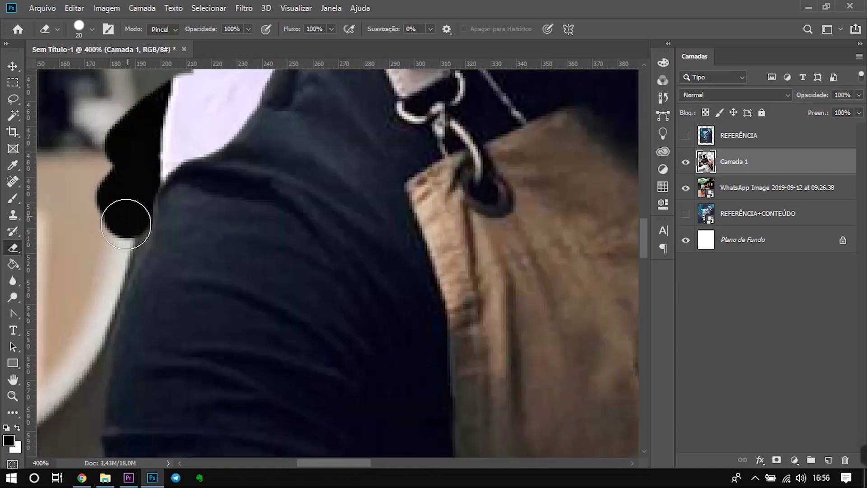
{"action": "left_click_drag", "start_coordinate": [126, 203], "coordinate": [113, 271]}
{"action": "scroll", "coordinate": [113, 271], "scroll_direction": "down", "scroll_amount": 3}
{"action": "scroll", "coordinate": [177, 178], "scroll_direction": "down", "scroll_amount": 3}
{"action": "left_click_drag", "start_coordinate": [181, 122], "coordinate": [167, 357]}
Keep erasing the background down toward the barber's sleeve.
{"action": "scroll", "coordinate": [167, 357], "scroll_direction": "down", "scroll_amount": 3}
{"action": "left_click_drag", "start_coordinate": [158, 216], "coordinate": [141, 339]}
{"action": "scroll", "coordinate": [142, 339], "scroll_direction": "down", "scroll_amount": 3}
{"action": "scroll", "coordinate": [145, 273], "scroll_direction": "down", "scroll_amount": 3}
{"action": "left_click_drag", "start_coordinate": [140, 145], "coordinate": [137, 378]}
{"action": "scroll", "coordinate": [136, 377], "scroll_direction": "down", "scroll_amount": 3}
{"action": "left_click_drag", "start_coordinate": [136, 293], "coordinate": [165, 352]}
{"action": "scroll", "coordinate": [164, 352], "scroll_direction": "down", "scroll_amount": 3}
{"action": "left_click_drag", "start_coordinate": [212, 388], "coordinate": [171, 315]}
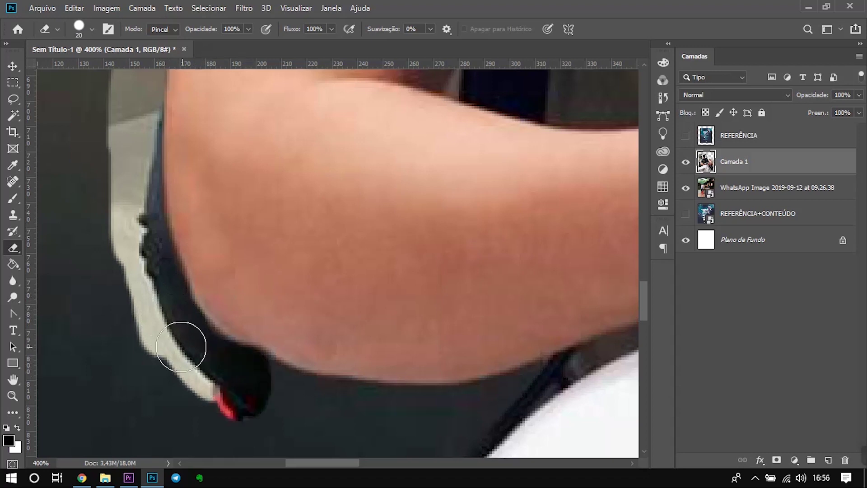
Erase the background along and below the sleeve, undoing one stray stroke.
{"action": "left_click_drag", "start_coordinate": [258, 382], "coordinate": [325, 403]}
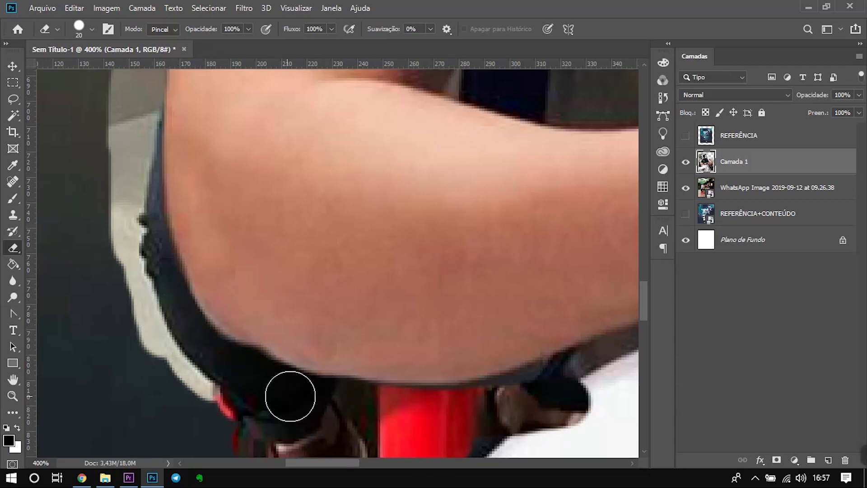
{"action": "scroll", "coordinate": [261, 377], "scroll_direction": "right", "scroll_amount": 5}
{"action": "left_click_drag", "start_coordinate": [222, 406], "coordinate": [89, 429]}
{"action": "scroll", "coordinate": [475, 304], "scroll_direction": "down", "scroll_amount": 3}
{"action": "scroll", "coordinate": [474, 304], "scroll_direction": "left", "scroll_amount": 10}
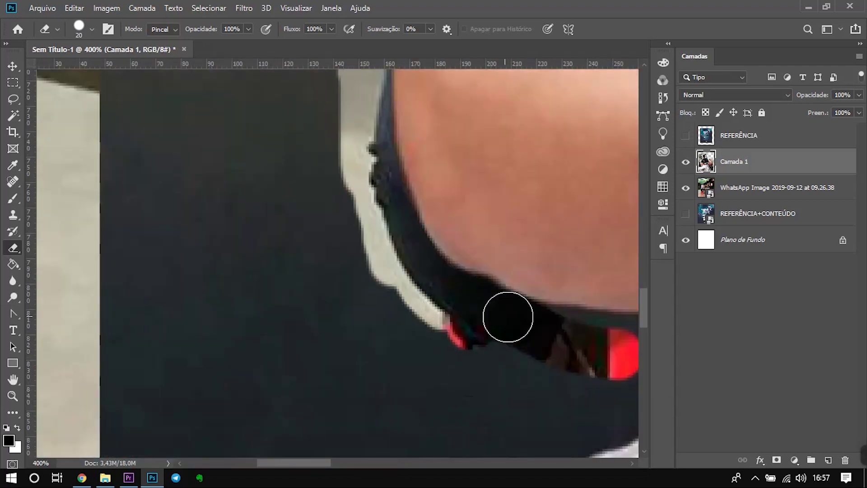
{"action": "scroll", "coordinate": [474, 289], "scroll_direction": "right", "scroll_amount": 5}
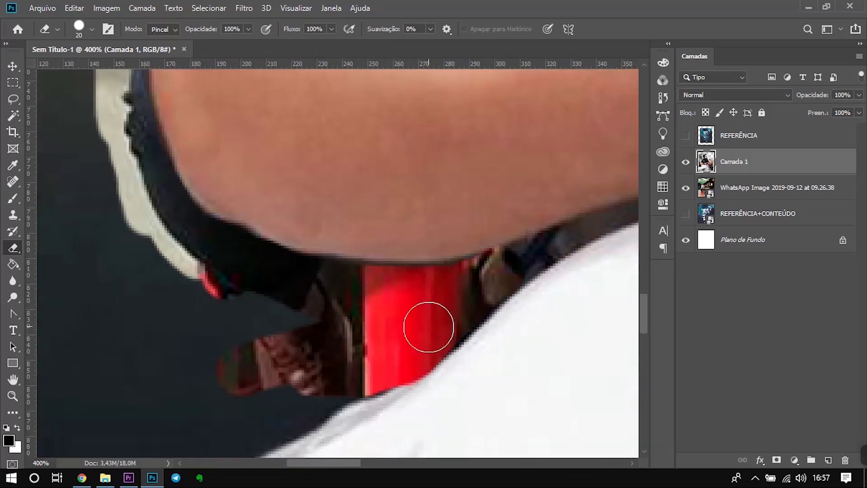
{"action": "left_click_drag", "start_coordinate": [316, 397], "coordinate": [443, 247]}
{"action": "left_click_drag", "start_coordinate": [375, 289], "coordinate": [233, 346]}
{"action": "key", "text": "ctrl+z"}
{"action": "scroll", "coordinate": [275, 327], "scroll_direction": "down", "scroll_amount": 2}
{"action": "scroll", "coordinate": [122, 301], "scroll_direction": "left", "scroll_amount": 4}
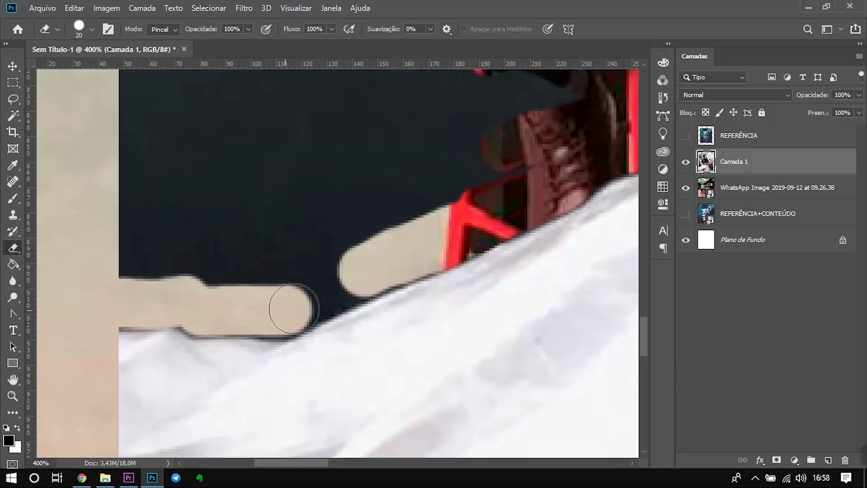
Check the whole photo, then erase the wall above the client's nose and behind his head.
{"action": "key", "text": "ctrl+1"}
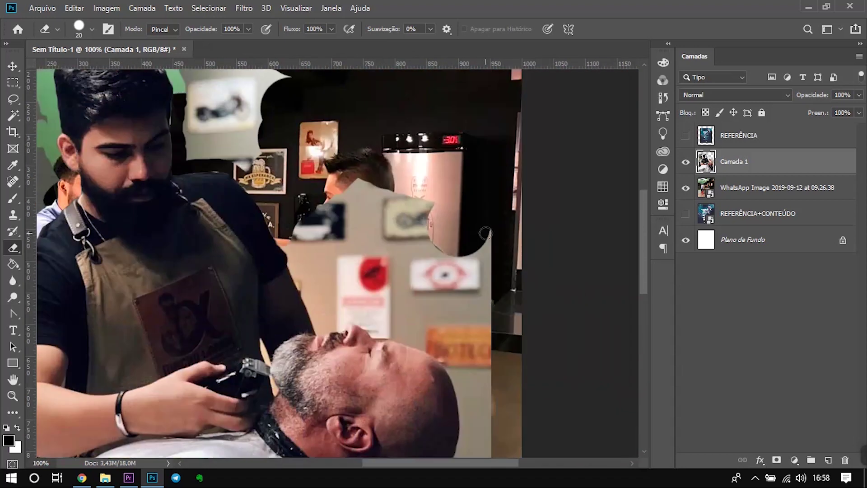
{"action": "key", "text": "ctrl+plus"}
{"action": "key", "text": "ctrl+plus"}
{"action": "key", "text": "ctrl+plus"}
{"action": "scroll", "coordinate": [352, 235], "scroll_direction": "left", "scroll_amount": 3}
{"action": "scroll", "coordinate": [352, 235], "scroll_direction": "down", "scroll_amount": 2}
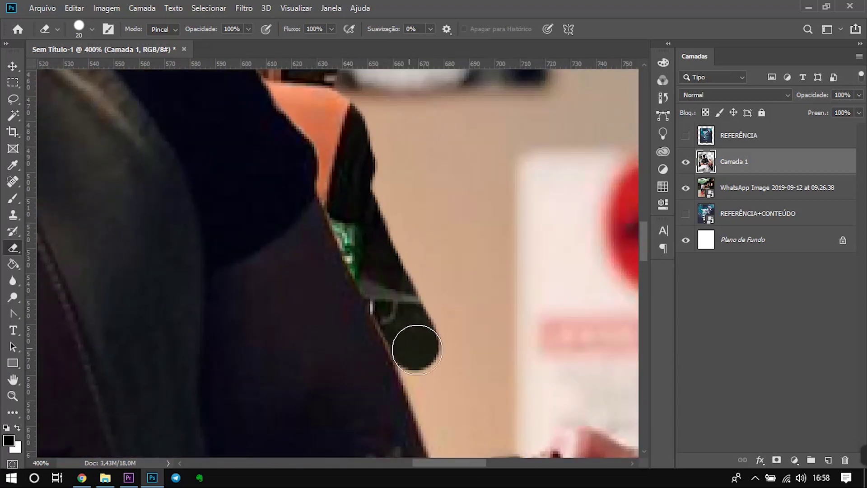
{"action": "scroll", "coordinate": [429, 320], "scroll_direction": "down", "scroll_amount": 3}
{"action": "scroll", "coordinate": [489, 290], "scroll_direction": "down", "scroll_amount": 2}
{"action": "key", "text": "ctrl+1"}
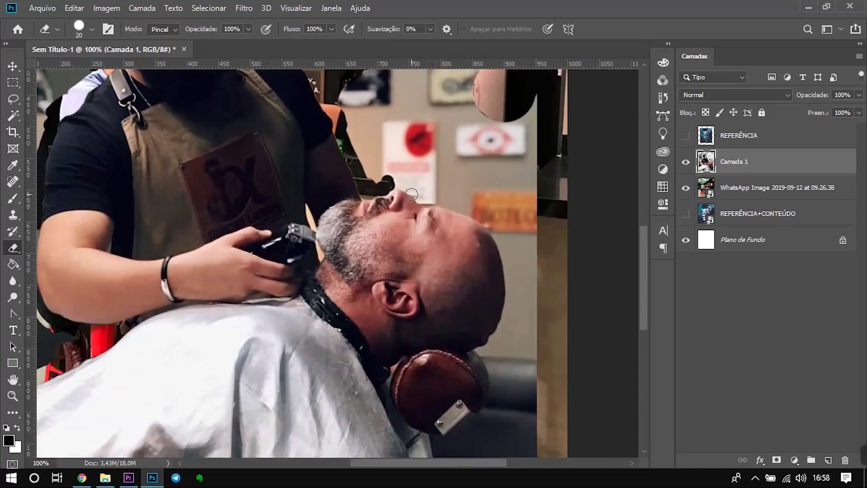
{"action": "key", "text": "ctrl+plus"}
{"action": "key", "text": "ctrl+plus"}
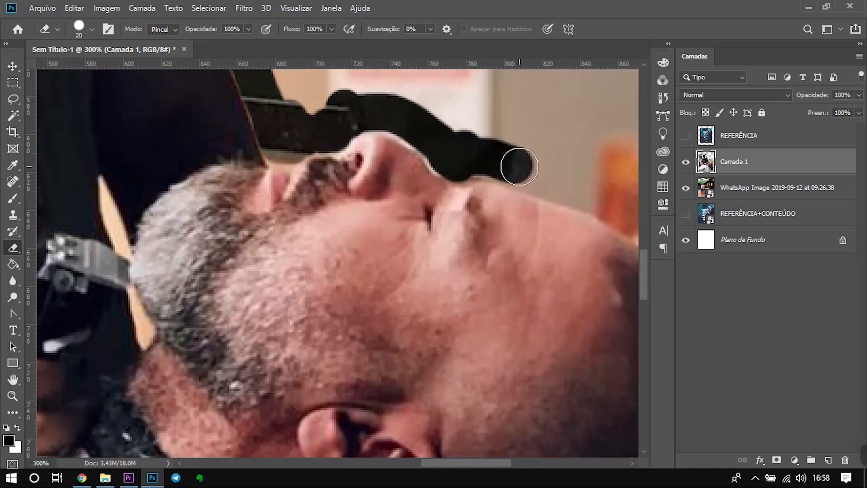
{"action": "scroll", "coordinate": [519, 167], "scroll_direction": "down", "scroll_amount": 1}
{"action": "scroll", "coordinate": [489, 149], "scroll_direction": "up", "scroll_amount": 1}
{"action": "scroll", "coordinate": [493, 171], "scroll_direction": "up", "scroll_amount": 1}
{"action": "mouse_move", "coordinate": [385, 185]}
{"action": "left_mouse_down"}
{"action": "mouse_move", "coordinate": [495, 228]}
{"action": "mouse_move", "coordinate": [587, 316]}
{"action": "mouse_move", "coordinate": [296, 84]}
{"action": "left_mouse_up"}
{"action": "mouse_move", "coordinate": [322, 129]}
{"action": "left_mouse_down"}
{"action": "mouse_move", "coordinate": [378, 178]}
{"action": "mouse_move", "coordinate": [367, 198]}
{"action": "left_mouse_up"}
Erase more background below the client's head and adjust the eraser brush settings.
{"action": "scroll", "coordinate": [368, 249], "scroll_direction": "down", "scroll_amount": 1}
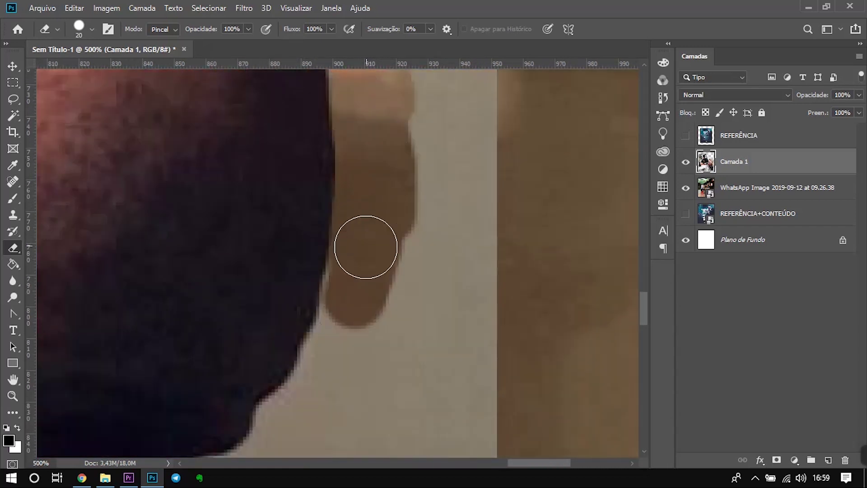
{"action": "scroll", "coordinate": [365, 246], "scroll_direction": "down", "scroll_amount": 1}
{"action": "left_click_drag", "start_coordinate": [366, 246], "coordinate": [333, 275]}
{"action": "scroll", "coordinate": [333, 275], "scroll_direction": "down", "scroll_amount": 1}
{"action": "left_click_drag", "start_coordinate": [223, 255], "coordinate": [251, 276]}
{"action": "right_click", "coordinate": [283, 258]}
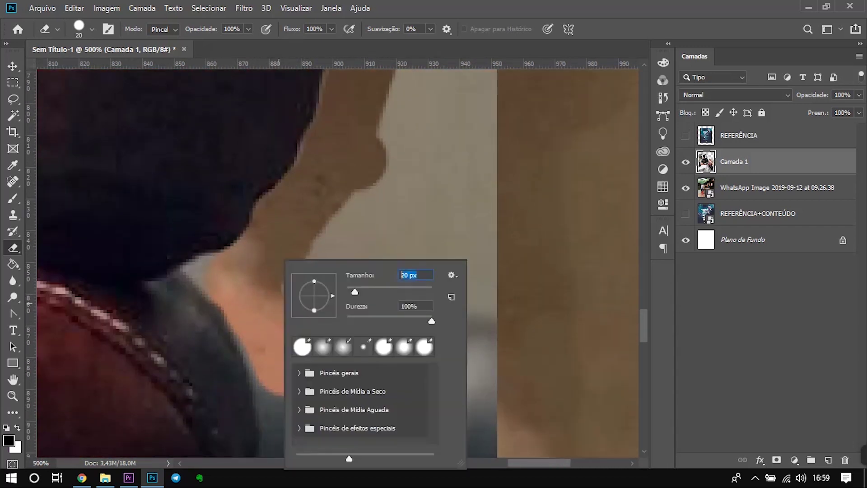
{"action": "key", "text": "Escape"}
{"action": "right_click", "coordinate": [282, 261]}
{"action": "scroll", "coordinate": [289, 207], "scroll_direction": "down", "scroll_amount": 1}
Erase the remaining background by the client's shoulder and delete the leftover strip on the left.
{"action": "mouse_move", "coordinate": [288, 206]}
{"action": "left_mouse_down"}
{"action": "mouse_move", "coordinate": [283, 377]}
{"action": "mouse_move", "coordinate": [184, 401]}
{"action": "left_mouse_up"}
{"action": "scroll", "coordinate": [283, 378], "scroll_direction": "down", "scroll_amount": 1}
{"action": "scroll", "coordinate": [451, 426], "scroll_direction": "down", "scroll_amount": 1}
{"action": "scroll", "coordinate": [451, 426], "scroll_direction": "left", "scroll_amount": 2}
{"action": "mouse_move", "coordinate": [404, 282]}
{"action": "left_mouse_down"}
{"action": "mouse_move", "coordinate": [379, 334]}
{"action": "mouse_move", "coordinate": [401, 314]}
{"action": "left_mouse_up"}
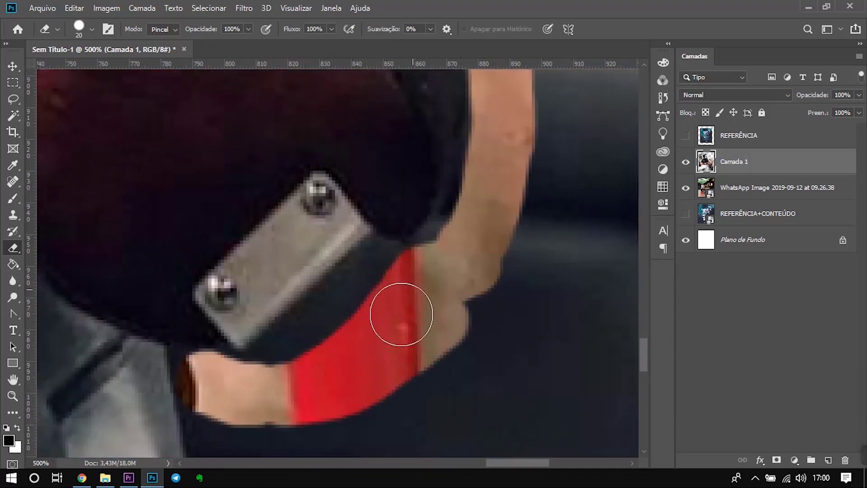
{"action": "scroll", "coordinate": [229, 377], "scroll_direction": "down", "scroll_amount": 1}
{"action": "scroll", "coordinate": [227, 264], "scroll_direction": "down", "scroll_amount": 1}
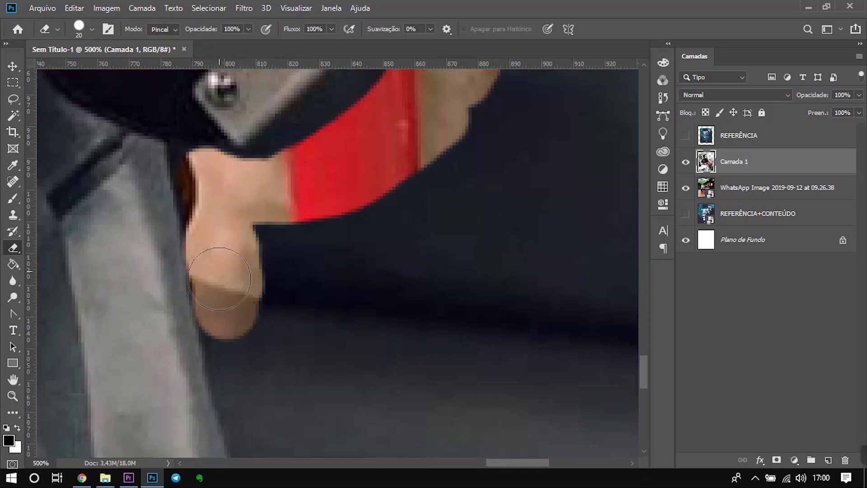
{"action": "scroll", "coordinate": [219, 279], "scroll_direction": "down", "scroll_amount": 1}
{"action": "mouse_move", "coordinate": [230, 161]}
{"action": "left_mouse_down"}
{"action": "mouse_move", "coordinate": [281, 406]}
{"action": "mouse_move", "coordinate": [314, 377]}
{"action": "left_mouse_up"}
{"action": "scroll", "coordinate": [82, 117], "scroll_direction": "down", "scroll_amount": 5}
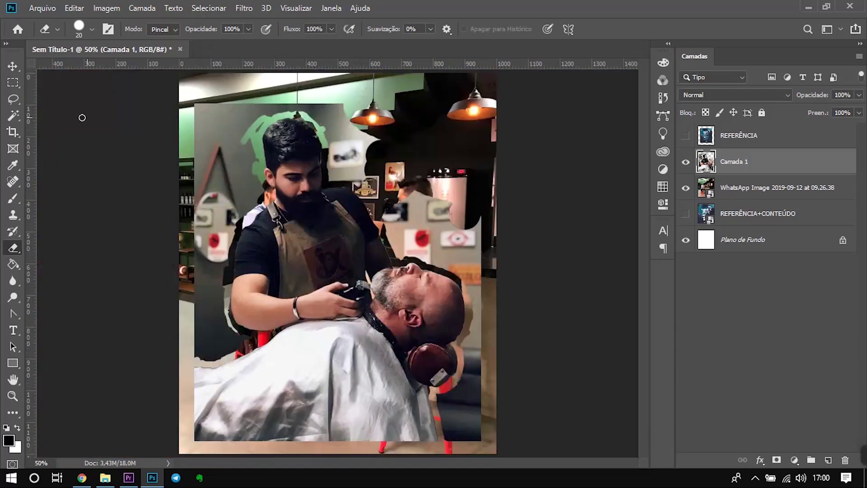
{"action": "left_click_drag", "start_coordinate": [221, 360], "coordinate": [226, 363]}
{"action": "key", "text": "Delete"}
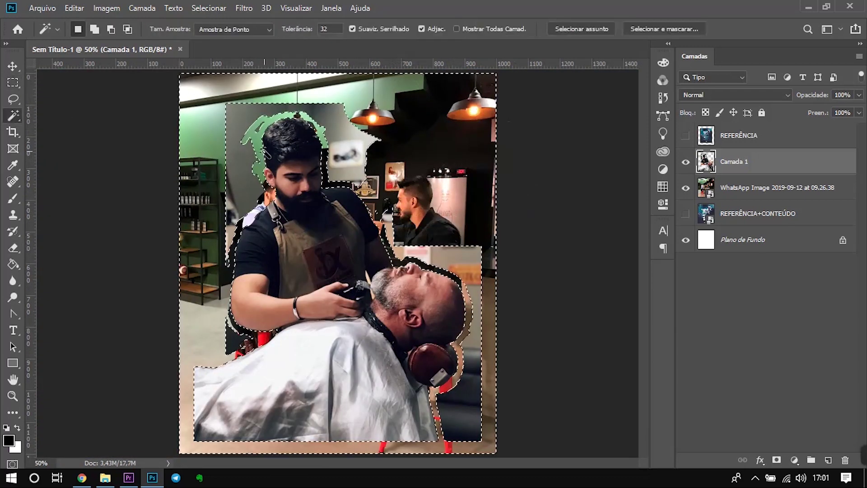
Return to the Eraser at 100% zoom and clear leftover background around the figures.
{"action": "left_click", "coordinate": [255, 157]}
{"action": "key", "text": "e"}
{"action": "key", "text": "ctrl+plus"}
{"action": "key", "text": "ctrl+plus"}
{"action": "left_click_drag", "start_coordinate": [520, 247], "coordinate": [564, 253]}
{"action": "scroll", "coordinate": [484, 154], "scroll_direction": "down", "scroll_amount": 3}
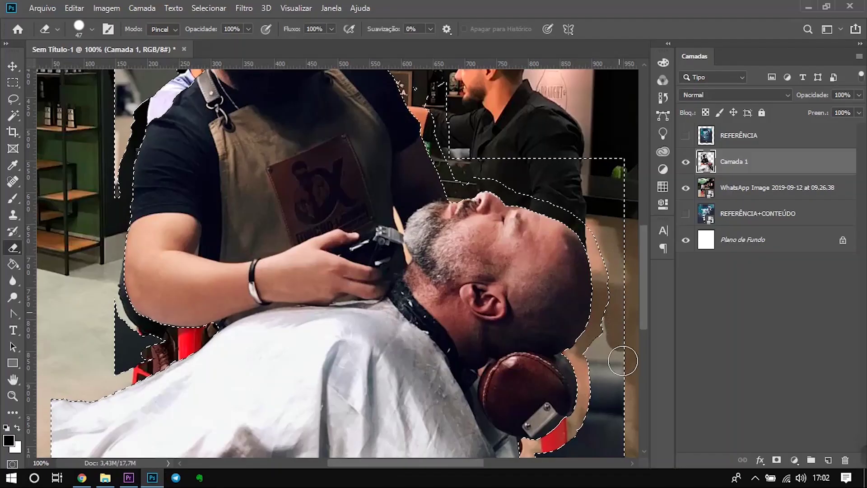
{"action": "scroll", "coordinate": [619, 309], "scroll_direction": "down", "scroll_amount": 5}
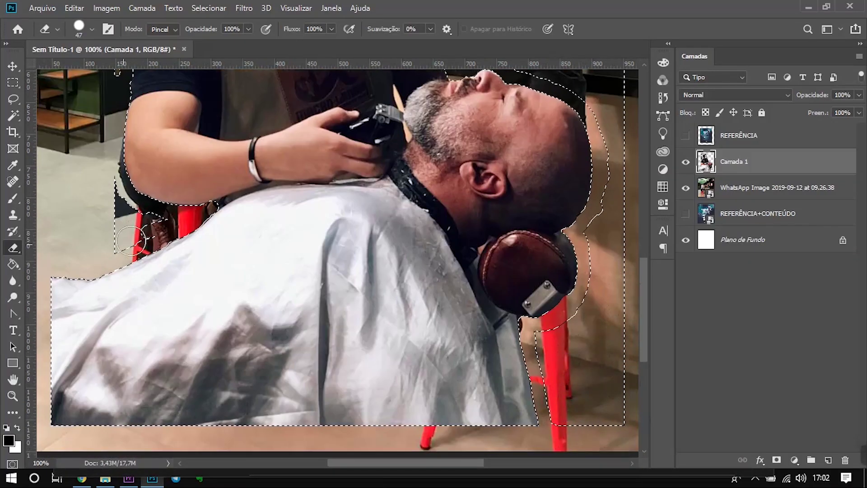
{"action": "scroll", "coordinate": [130, 242], "scroll_direction": "up", "scroll_amount": 5}
{"action": "scroll", "coordinate": [90, 198], "scroll_direction": "up", "scroll_amount": 4}
{"action": "scroll", "coordinate": [135, 226], "scroll_direction": "up", "scroll_amount": 5}
Erase the grey wall patches beside and right of the barber, then zoom out and confirm a transform.
{"action": "mouse_move", "coordinate": [175, 243]}
{"action": "left_mouse_down"}
{"action": "mouse_move", "coordinate": [393, 280]}
{"action": "mouse_move", "coordinate": [343, 190]}
{"action": "mouse_move", "coordinate": [244, 99]}
{"action": "mouse_move", "coordinate": [169, 117]}
{"action": "left_mouse_up"}
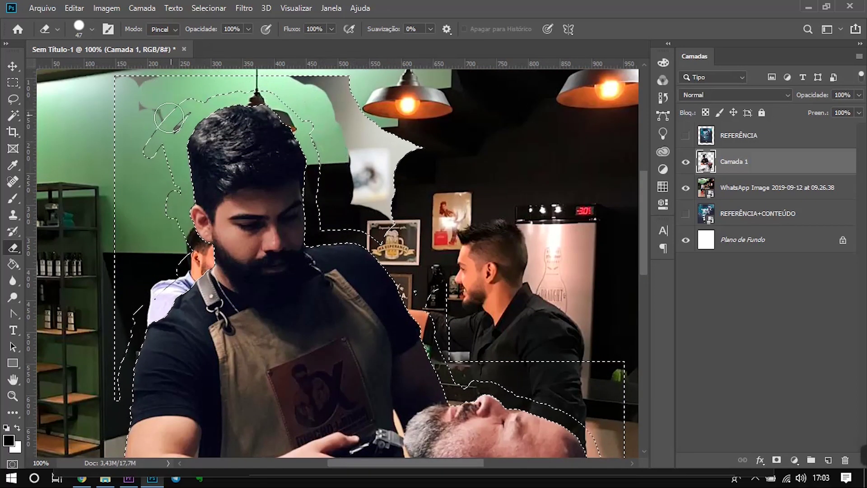
{"action": "left_click_drag", "start_coordinate": [375, 137], "coordinate": [379, 179]}
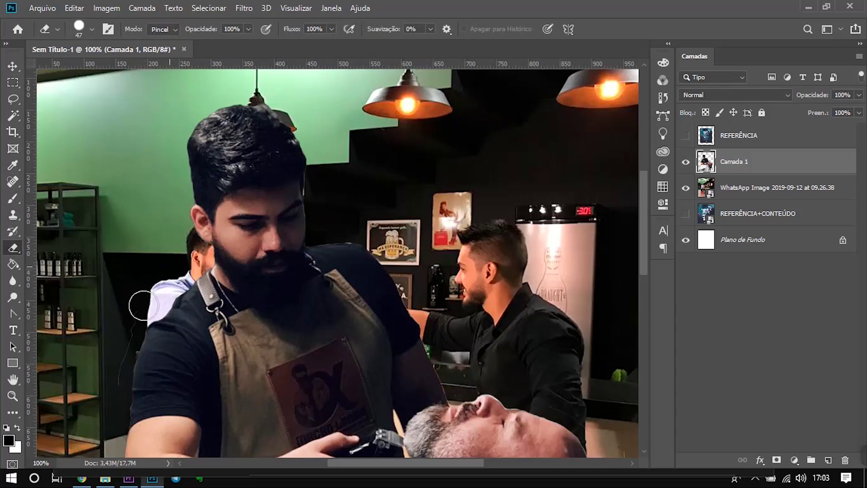
{"action": "scroll", "coordinate": [107, 329], "scroll_direction": "down", "scroll_amount": 2}
{"action": "scroll", "coordinate": [138, 413], "scroll_direction": "down", "scroll_amount": 4}
{"action": "scroll", "coordinate": [547, 252], "scroll_direction": "down", "scroll_amount": 3}
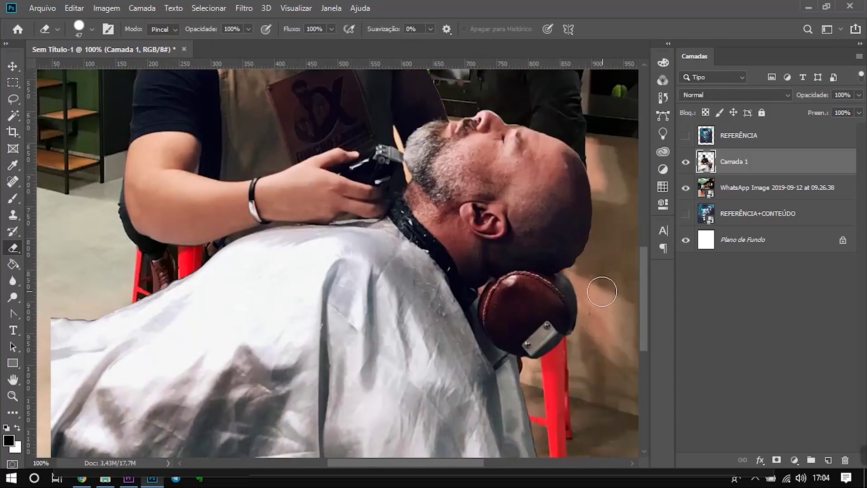
{"action": "scroll", "coordinate": [562, 455], "scroll_direction": "down", "scroll_amount": 2}
{"action": "key", "text": "ctrl+minus"}
{"action": "key", "text": "ctrl+t"}
{"action": "key", "text": "Return"}
{"action": "left_click", "coordinate": [13, 82]}
Group the original layers as BACKUP, moving REFERÊNCIA inside and hiding it.
{"action": "left_click_drag", "start_coordinate": [180, 82], "coordinate": [586, 115]}
{"action": "right_click", "coordinate": [764, 161]}
{"action": "left_click", "coordinate": [658, 226]}
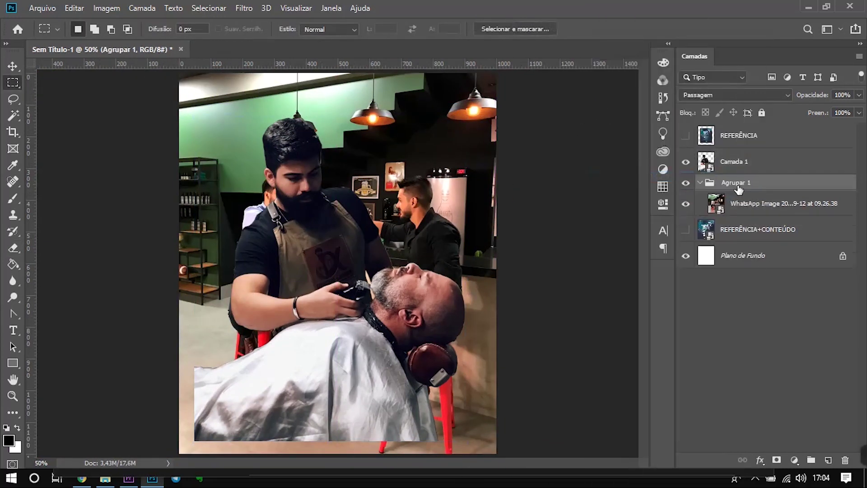
{"action": "type", "text": "P"}
{"action": "key", "text": "Return"}
{"action": "left_click_drag", "start_coordinate": [739, 139], "coordinate": [750, 180]}
{"action": "left_click", "coordinate": [686, 152]}
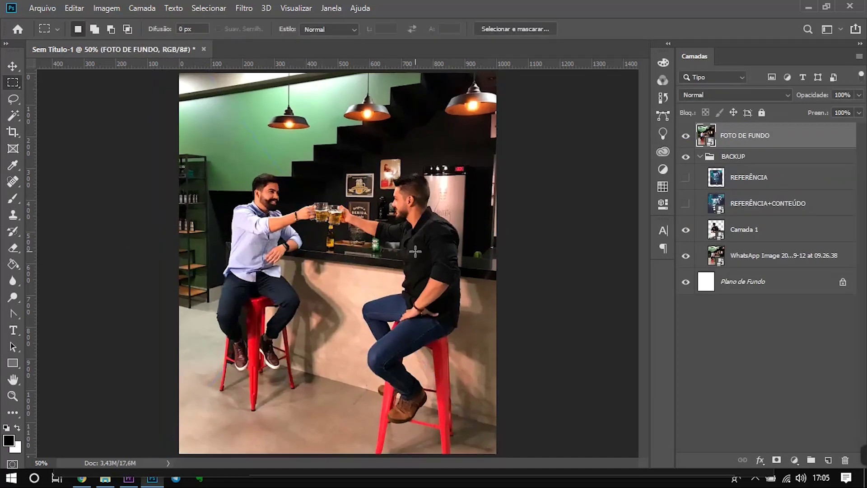
Duplicate the barber cut-out layer as Camada 1 copiar and move it to the top.
{"action": "key", "text": "v"}
{"action": "left_click", "coordinate": [744, 229]}
{"action": "key", "text": "ctrl+j"}
{"action": "left_click_drag", "start_coordinate": [744, 229], "coordinate": [744, 131]}
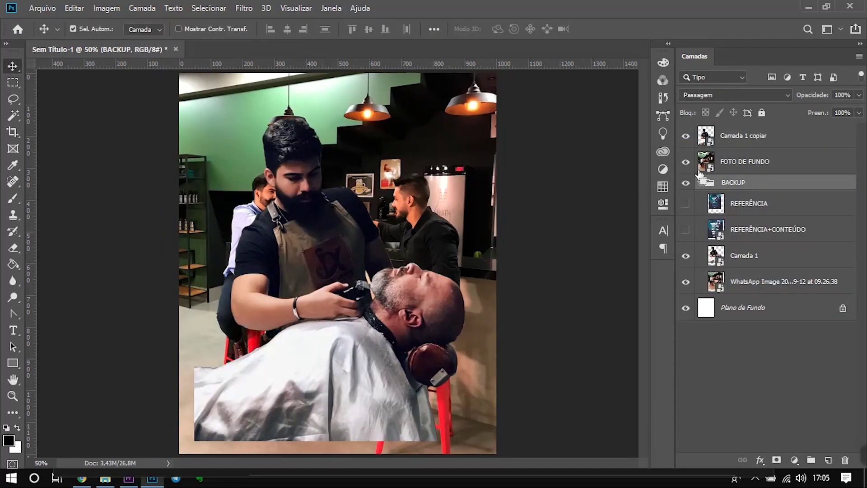
Move the barber copy up and right, then compare it against the REFERÊNCIA reference poster.
{"action": "left_click_drag", "start_coordinate": [197, 326], "coordinate": [251, 342]}
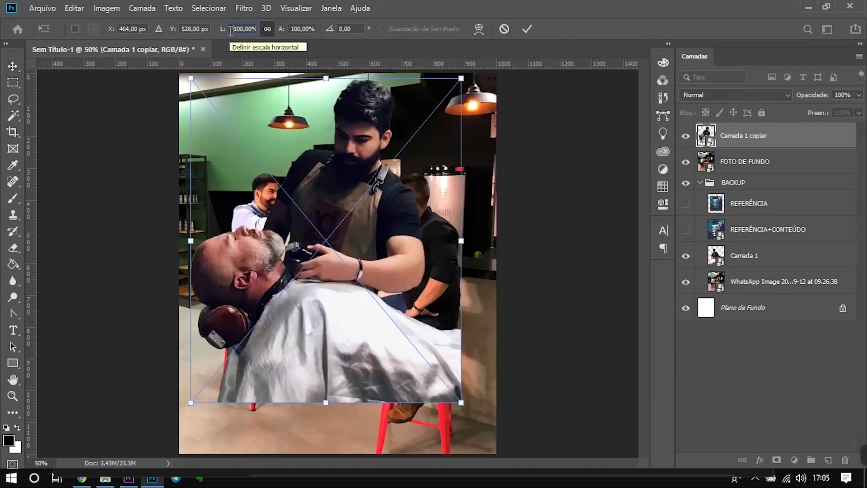
{"action": "mouse_move", "coordinate": [251, 342]}
{"action": "left_mouse_down"}
{"action": "mouse_move", "coordinate": [349, 233]}
{"action": "mouse_move", "coordinate": [305, 216]}
{"action": "left_mouse_up"}
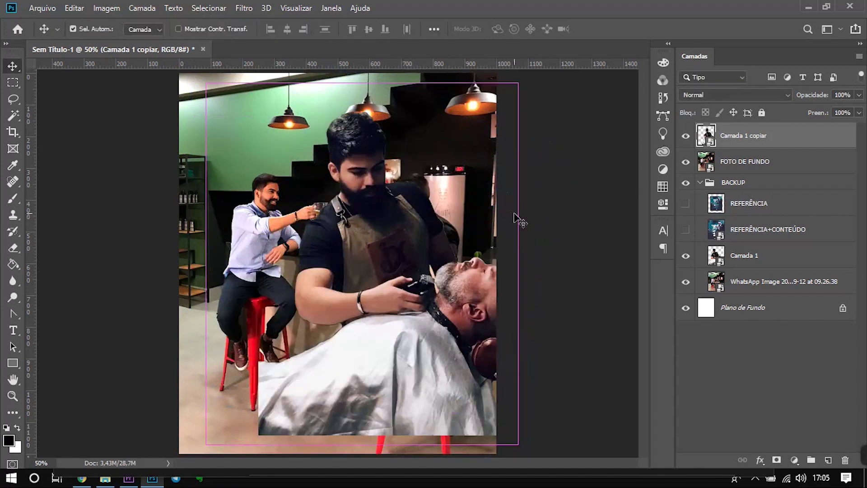
{"action": "left_click", "coordinate": [685, 135]}
{"action": "left_click", "coordinate": [686, 161]}
{"action": "left_click", "coordinate": [686, 229]}
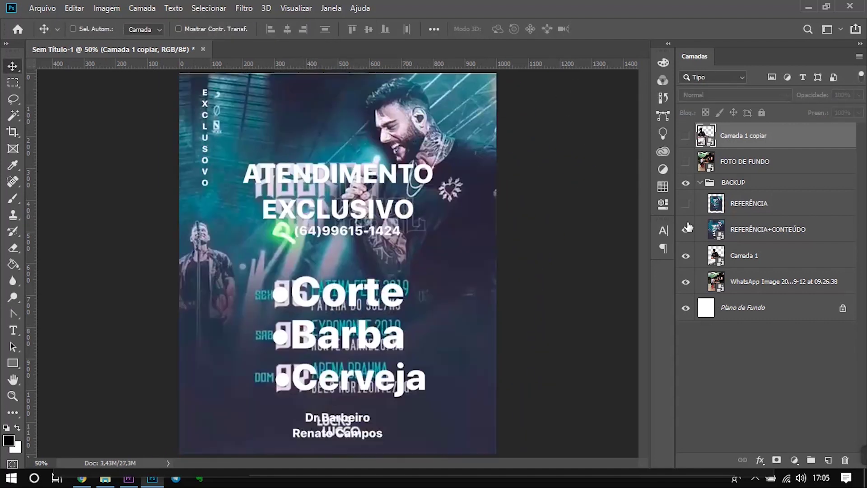
{"action": "left_click", "coordinate": [686, 204]}
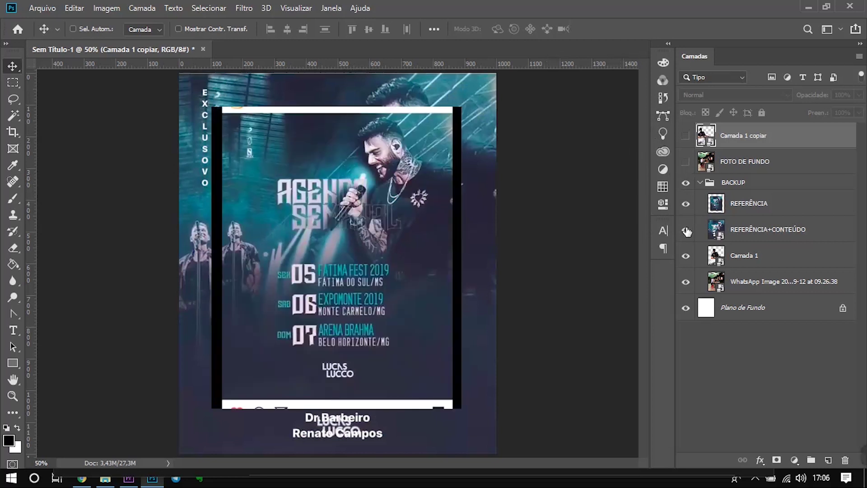
{"action": "left_click", "coordinate": [685, 203]}
{"action": "left_click", "coordinate": [686, 136]}
{"action": "left_click", "coordinate": [686, 162]}
Flip the barber copy horizontally and scale it to 80%.
{"action": "key", "text": "ctrl+t"}
{"action": "left_click_drag", "start_coordinate": [367, 208], "coordinate": [454, 251]}
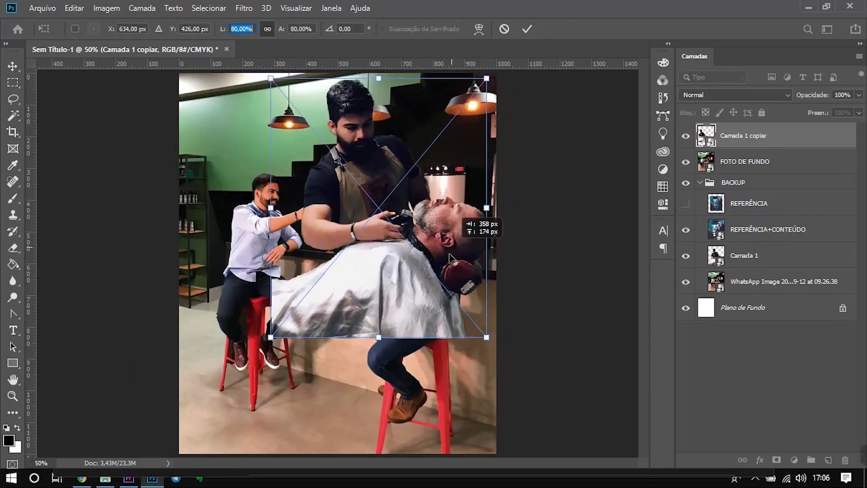
{"action": "left_click_drag", "start_coordinate": [496, 73], "coordinate": [519, 81]}
{"action": "key", "text": "Return"}
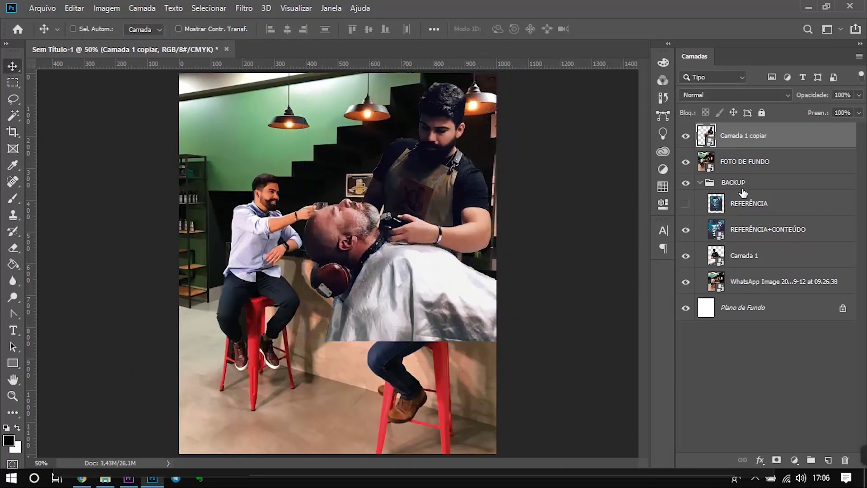
Reposition the bar photo and the barber copy, nudging the barber slightly up beside the toasting men.
{"action": "left_click", "coordinate": [745, 161]}
{"action": "left_click_drag", "start_coordinate": [343, 253], "coordinate": [389, 314]}
{"action": "left_click", "coordinate": [745, 135]}
{"action": "mouse_move", "coordinate": [366, 217]}
{"action": "left_mouse_down"}
{"action": "mouse_move", "coordinate": [369, 300]}
{"action": "mouse_move", "coordinate": [475, 318]}
{"action": "left_mouse_up"}
{"action": "key", "text": "ctrl+z"}
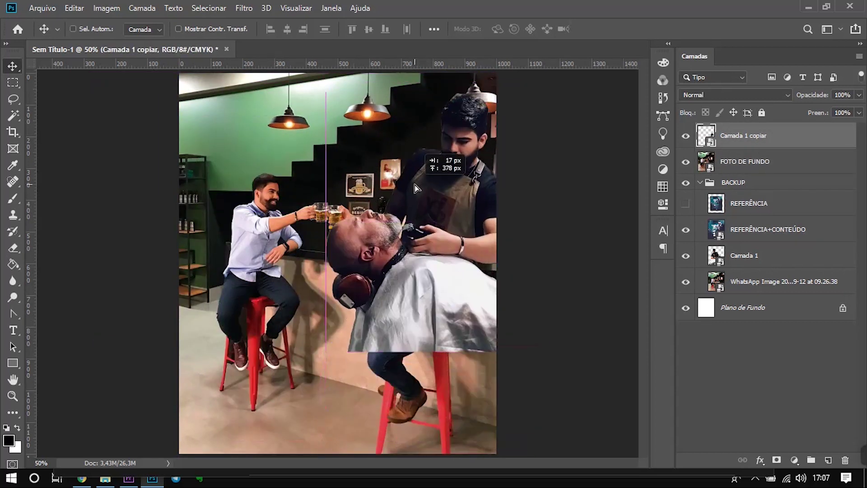
{"action": "key", "text": "ctrl+z"}
{"action": "key", "text": "ctrl+z"}
{"action": "key", "text": "ctrl+z"}
{"action": "key", "text": "ctrl+z"}
{"action": "key", "text": "ctrl+z"}
{"action": "left_click", "coordinate": [746, 146]}
{"action": "left_click_drag", "start_coordinate": [459, 199], "coordinate": [459, 192]}
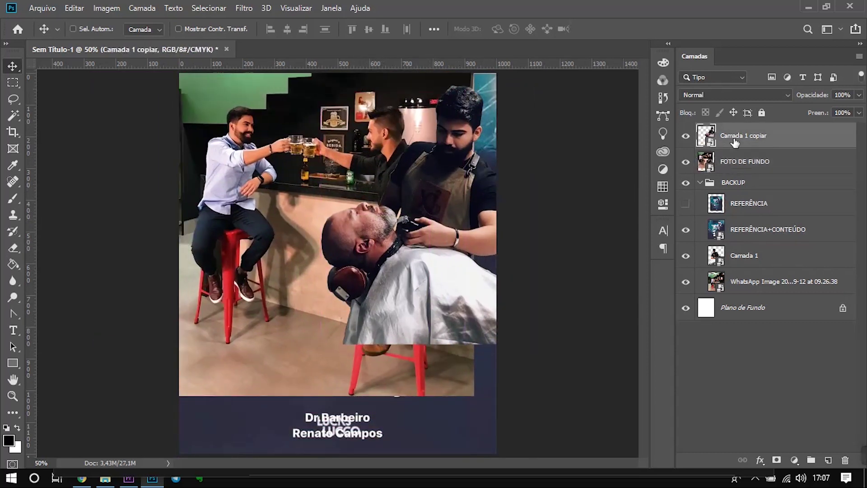
{"action": "left_click", "coordinate": [722, 165]}
Erase the bottom of the bar photo and the cape's lower edge, with a 100 px eraser.
{"action": "key", "text": "e"}
{"action": "right_click", "coordinate": [316, 261]}
{"action": "right_click", "coordinate": [411, 261]}
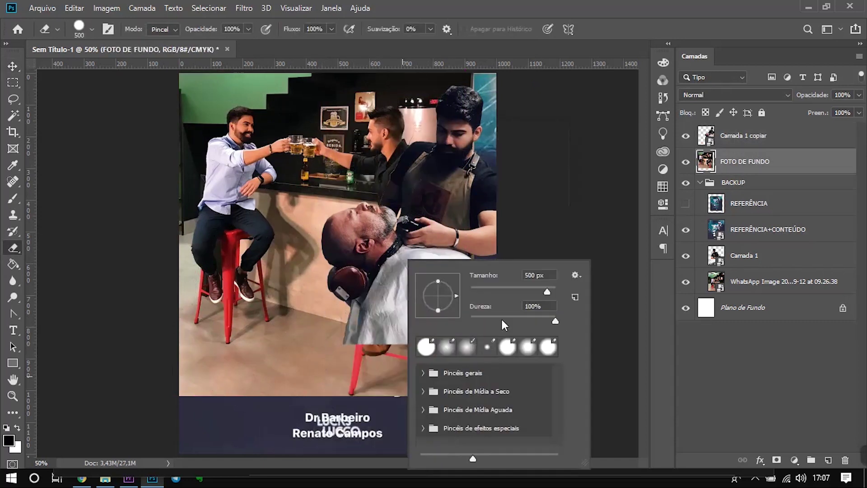
{"action": "left_click_drag", "start_coordinate": [235, 375], "coordinate": [433, 375]}
{"action": "left_click", "coordinate": [743, 136]}
{"action": "left_click", "coordinate": [386, 361]}
{"action": "key", "text": "alt+bracketleft"}
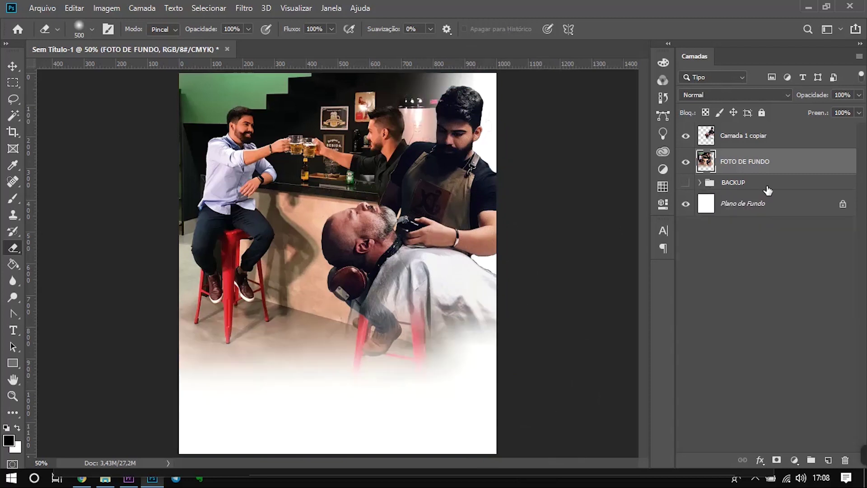
{"action": "key", "text": "alt+bracketright"}
{"action": "right_click", "coordinate": [436, 163]}
{"action": "left_click_drag", "start_coordinate": [587, 192], "coordinate": [542, 192]}
{"action": "key", "text": "Return"}
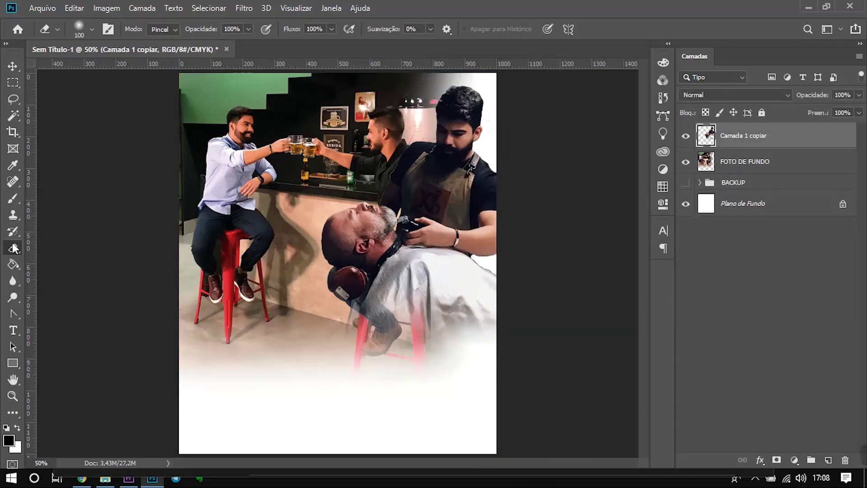
Make the eraser soft by lowering its hardness in the brush settings.
{"action": "scroll", "coordinate": [489, 193], "scroll_direction": "up", "scroll_amount": 2}
{"action": "scroll", "coordinate": [489, 193], "scroll_direction": "up", "scroll_amount": 5}
{"action": "right_click", "coordinate": [443, 108]}
{"action": "key", "text": "Escape"}
{"action": "right_click", "coordinate": [400, 257]}
{"action": "key", "text": "Escape"}
{"action": "scroll", "coordinate": [489, 368], "scroll_direction": "down", "scroll_amount": 2}
{"action": "scroll", "coordinate": [490, 316], "scroll_direction": "down", "scroll_amount": 2}
{"action": "right_click", "coordinate": [468, 260]}
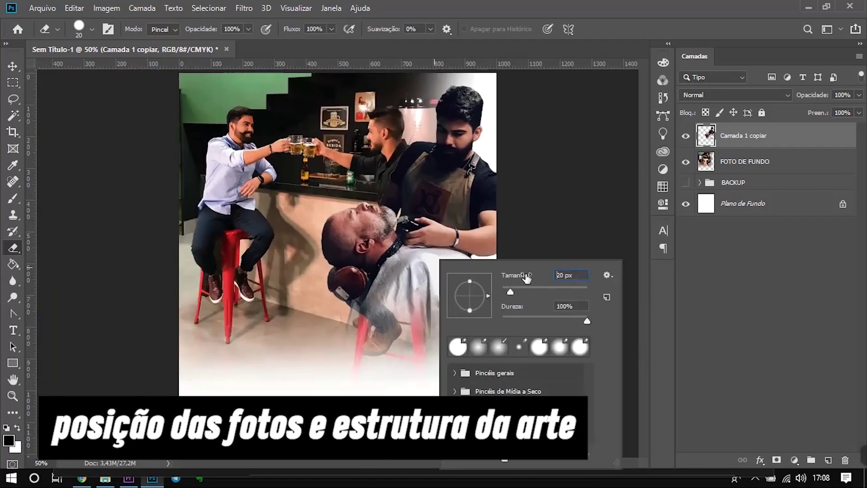
{"action": "left_click_drag", "start_coordinate": [584, 321], "coordinate": [528, 321]}
{"action": "key", "text": "Return"}
{"action": "key", "text": "alt+bracketleft"}
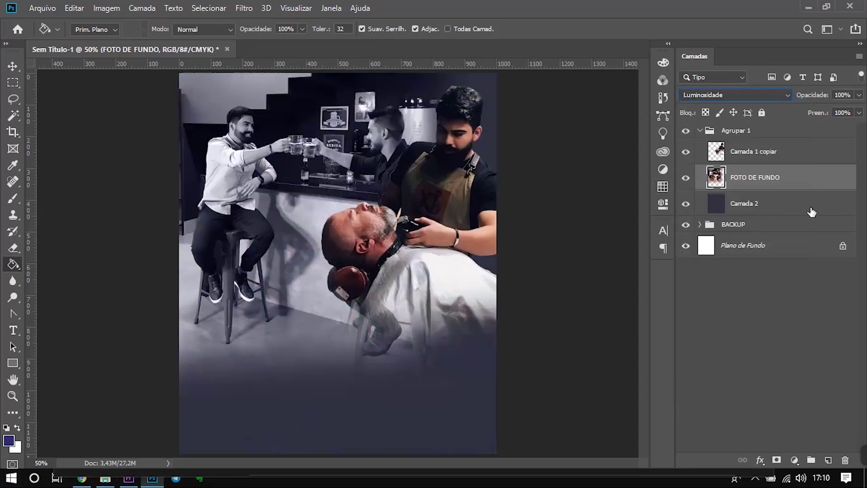
Duplicate the navy Camada 2 to the top and erase its upper part for a bottom fade.
{"action": "left_click", "coordinate": [765, 201]}
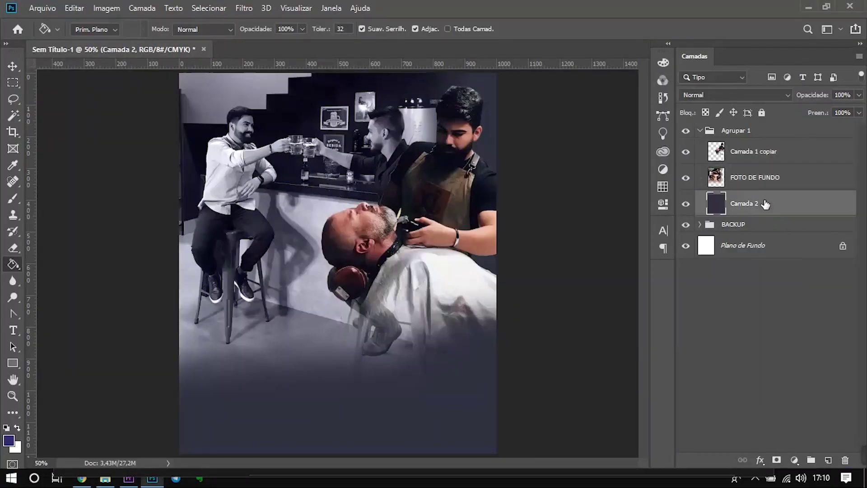
{"action": "key", "text": "ctrl+j"}
{"action": "key", "text": "ctrl+shift+bracketright"}
{"action": "key", "text": "e"}
{"action": "right_click", "coordinate": [374, 228]}
{"action": "left_click_drag", "start_coordinate": [203, 158], "coordinate": [475, 158]}
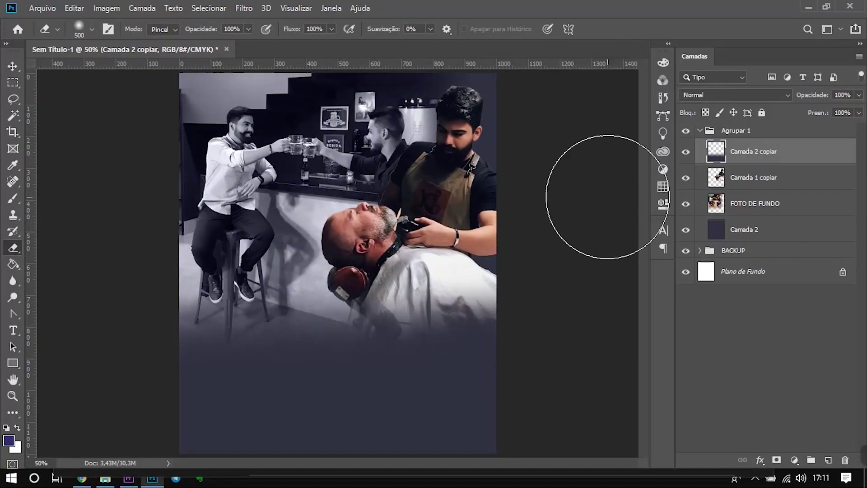
Shift the barber copy layer to the left.
{"action": "left_click", "coordinate": [754, 177]}
{"action": "key", "text": "v"}
{"action": "left_click_drag", "start_coordinate": [437, 190], "coordinate": [381, 195]}
{"action": "right_click", "coordinate": [763, 177]}
Convert the barber copy to a smart object and apply Camera Raw: Temperature -23, Exposure +0.50, Contrast +27.
{"action": "left_click", "coordinate": [641, 191]}
{"action": "key", "text": "ctrl+shift+a"}
{"action": "left_click_drag", "start_coordinate": [762, 255], "coordinate": [747, 255]}
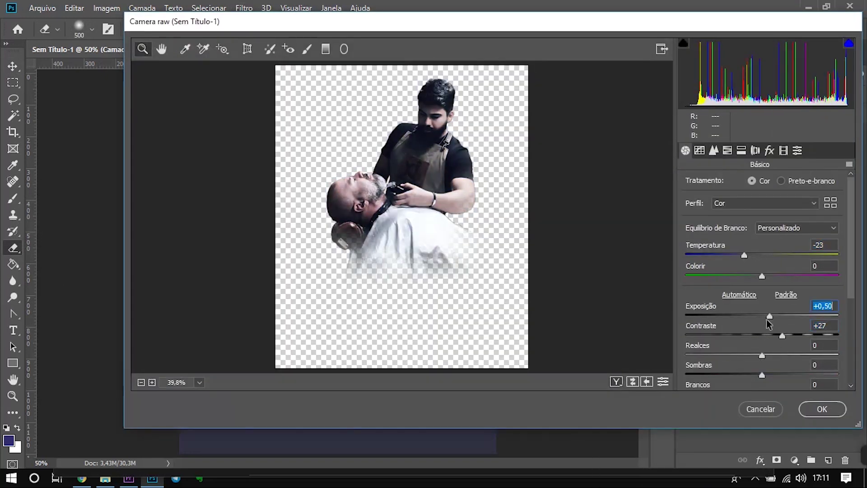
{"action": "key", "text": "Return"}
{"action": "key", "text": "ctrl+shift+a"}
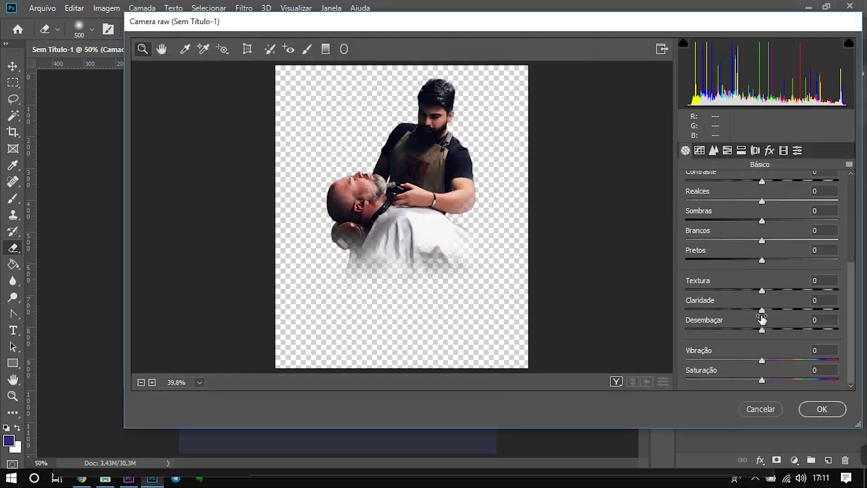
{"action": "scroll", "coordinate": [758, 254], "scroll_direction": "up", "scroll_amount": 5}
{"action": "left_click_drag", "start_coordinate": [760, 255], "coordinate": [741, 255]}
{"action": "scroll", "coordinate": [727, 371], "scroll_direction": "down", "scroll_amount": 5}
{"action": "key", "text": "Return"}
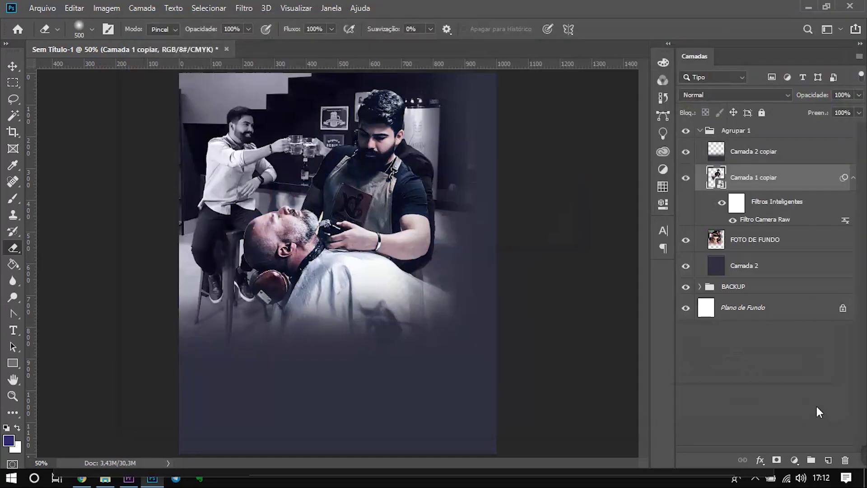
Save the smart-object contents and set up a 200 px eraser in that tab.
{"action": "key", "text": "e"}
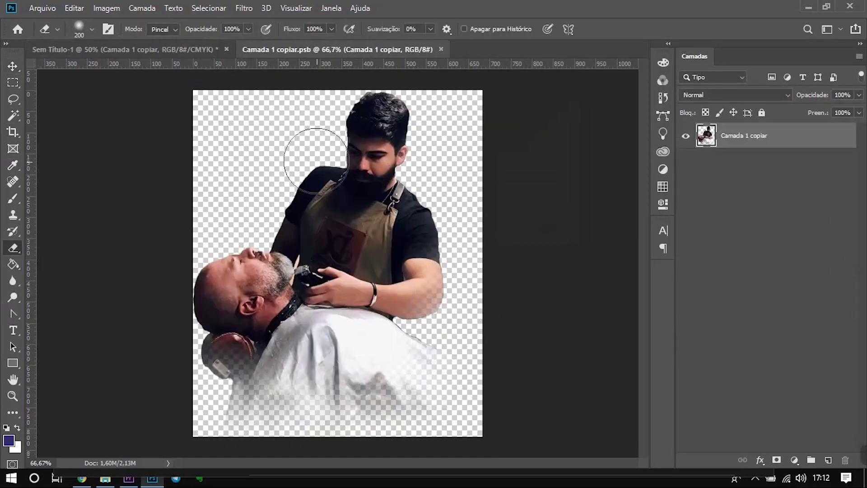
{"action": "right_click", "coordinate": [271, 140]}
{"action": "right_click", "coordinate": [319, 181]}
{"action": "key", "text": "ctrl+s"}
{"action": "key", "text": "ctrl+Tab"}
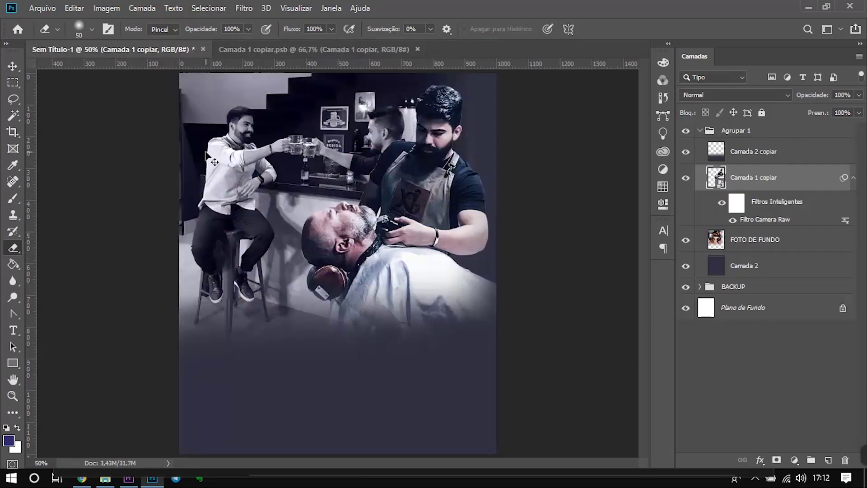
{"action": "key", "text": "ctrl+Tab"}
{"action": "right_click", "coordinate": [378, 151]}
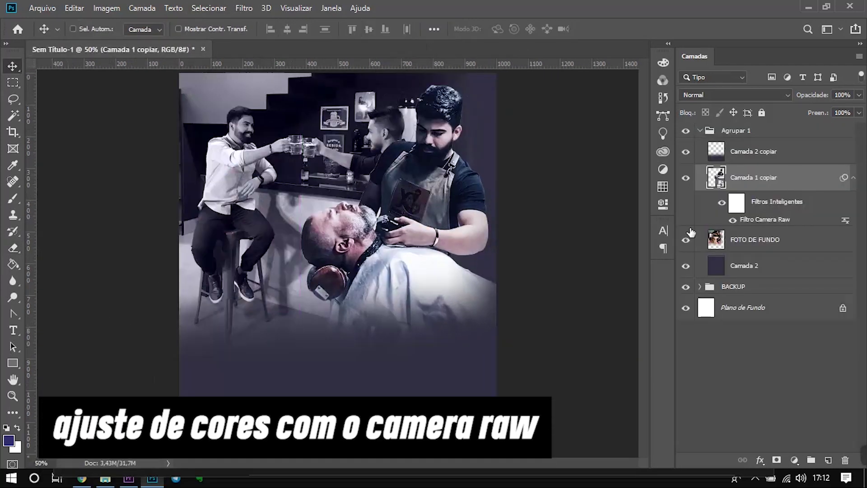
Place the new bar photo copy, hiding the barber and SOMBRA layers, and slide it behind the barber.
{"action": "mouse_move", "coordinate": [284, 213]}
{"action": "left_mouse_down"}
{"action": "mouse_move", "coordinate": [295, 261]}
{"action": "mouse_move", "coordinate": [229, 322]}
{"action": "left_mouse_up"}
{"action": "key", "text": "e"}
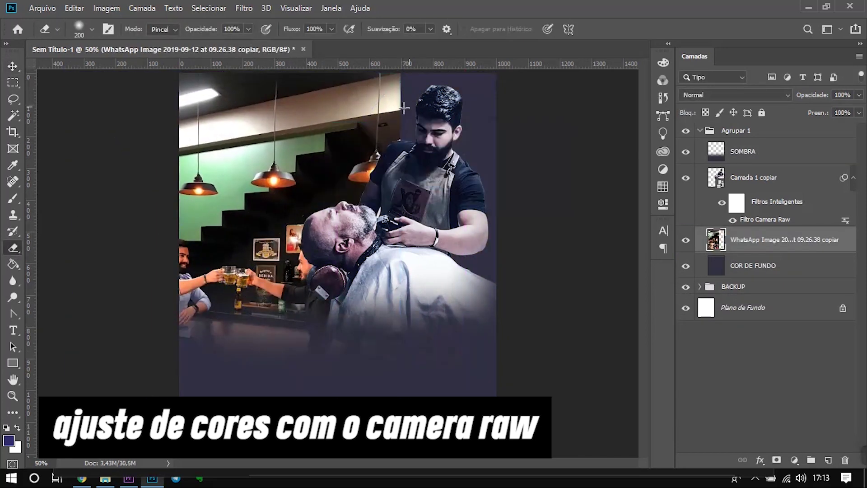
{"action": "left_click", "coordinate": [685, 177]}
{"action": "left_click", "coordinate": [685, 151]}
{"action": "left_click", "coordinate": [13, 66]}
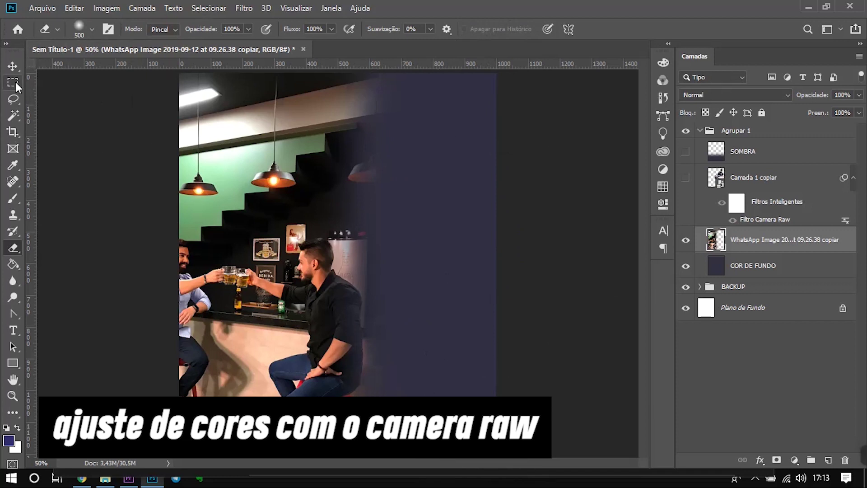
{"action": "left_click_drag", "start_coordinate": [343, 194], "coordinate": [465, 246]}
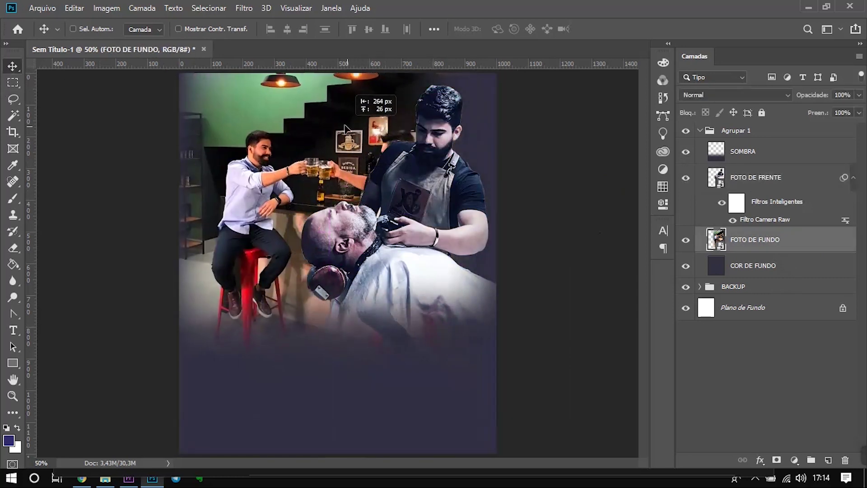
{"action": "left_click_drag", "start_coordinate": [470, 155], "coordinate": [482, 146]}
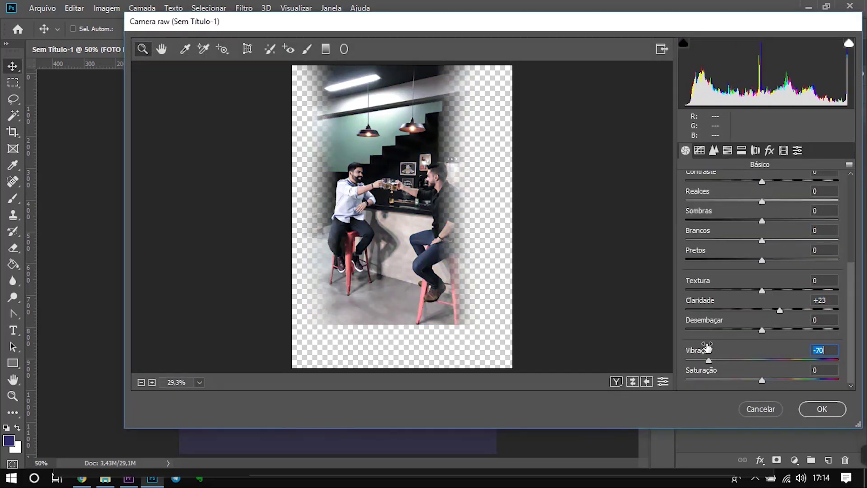
Apply Camera Raw to FOTO DE FUNDO with Clarity +23 and Vibrance -70.
{"action": "left_click", "coordinate": [822, 409]}
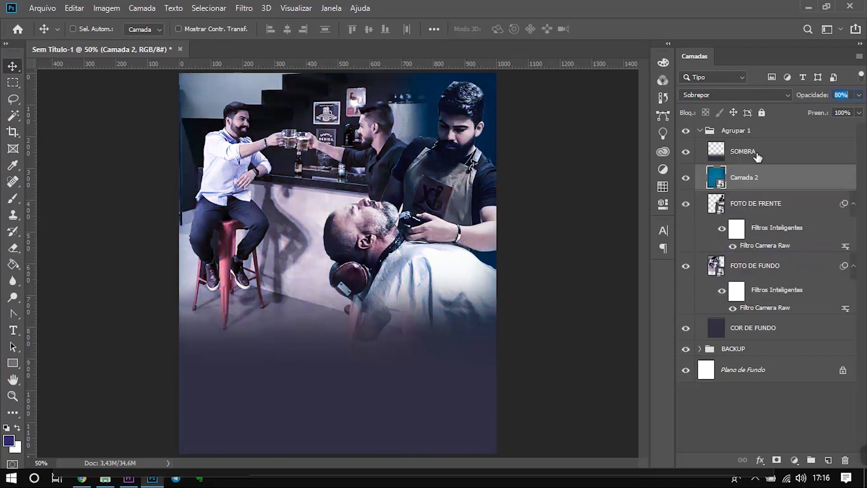
Set FOTO DE FRENTE's Camera Raw filter to Whites +62, Clarity +55, Vibrance -31.
{"action": "left_click", "coordinate": [736, 94]}
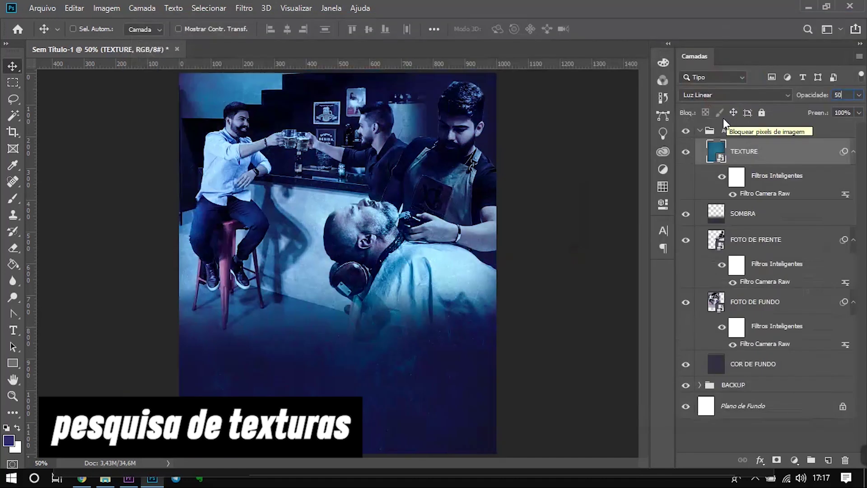
{"action": "type", "text": "50"}
{"action": "left_click", "coordinate": [756, 240]}
{"action": "double_click", "coordinate": [765, 281]}
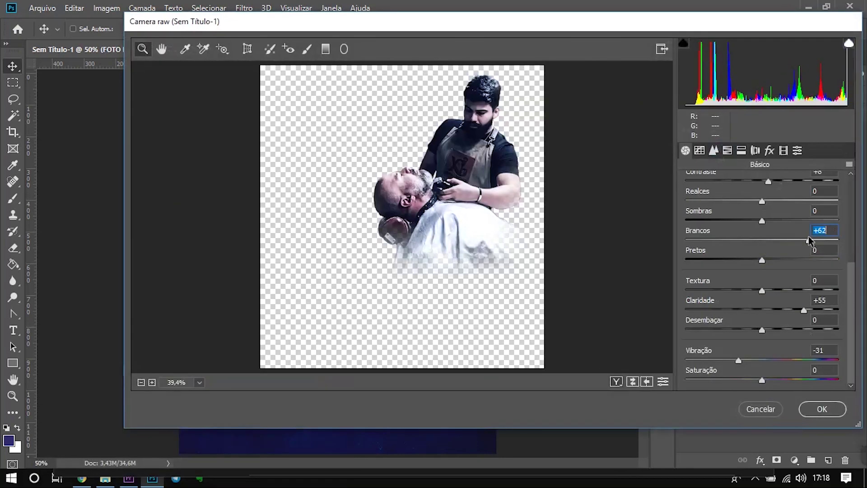
{"action": "left_click", "coordinate": [823, 411]}
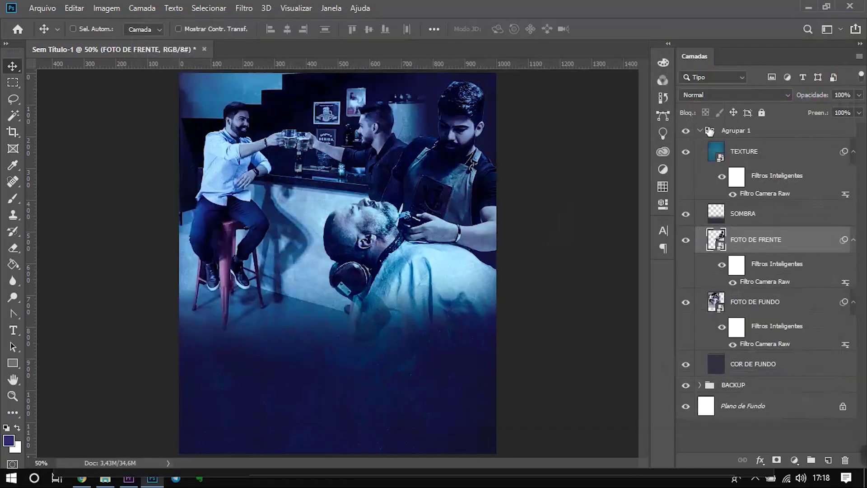
Place the EXCLUSIVO text layer in an ExtraBold font found by searching 'MONT'.
{"action": "key", "text": "t"}
{"action": "left_click", "coordinate": [313, 216]}
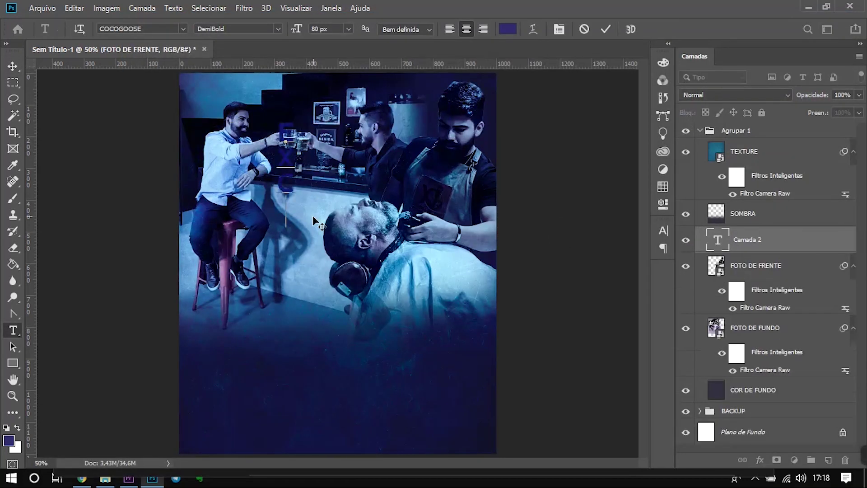
{"action": "left_click", "coordinate": [135, 29]}
{"action": "type", "text": "MONT"}
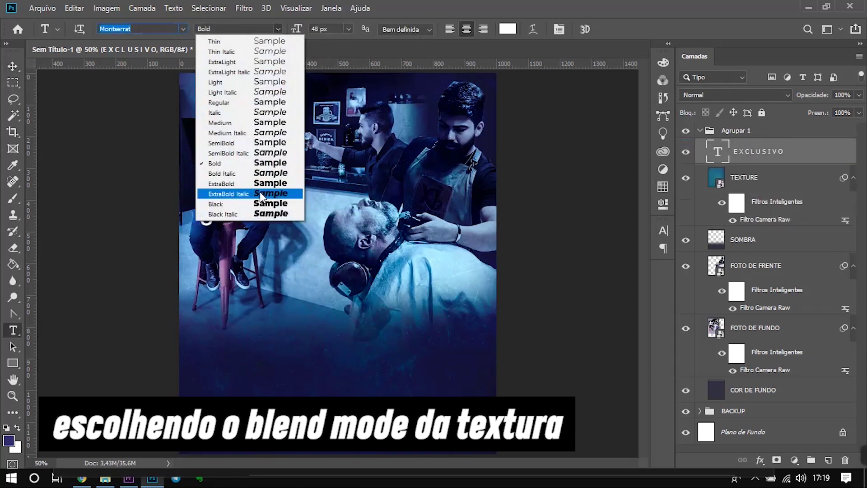
{"action": "left_click", "coordinate": [266, 185]}
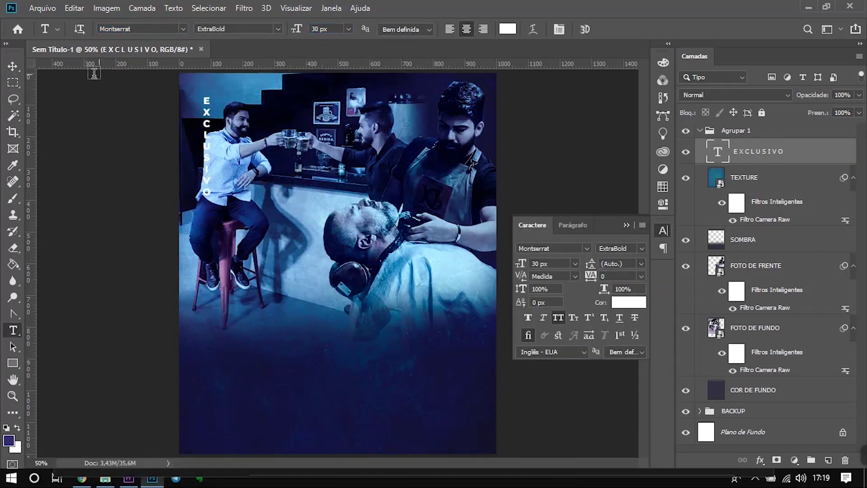
Change EXCLUSIVO's font to Arial, review its character settings, and begin saving.
{"action": "left_click", "coordinate": [711, 151]}
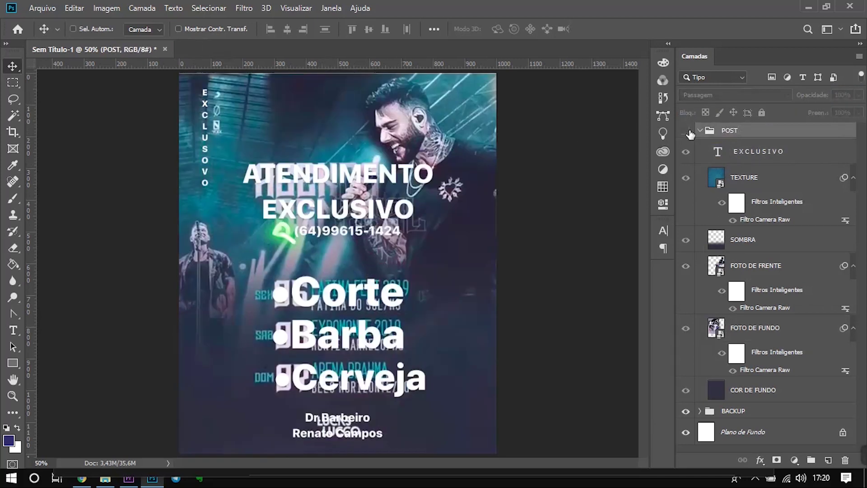
{"action": "left_click", "coordinate": [759, 151]}
{"action": "key", "text": "t"}
{"action": "left_click", "coordinate": [139, 29]}
{"action": "type", "text": "ARIAL"}
{"action": "left_click", "coordinate": [192, 116]}
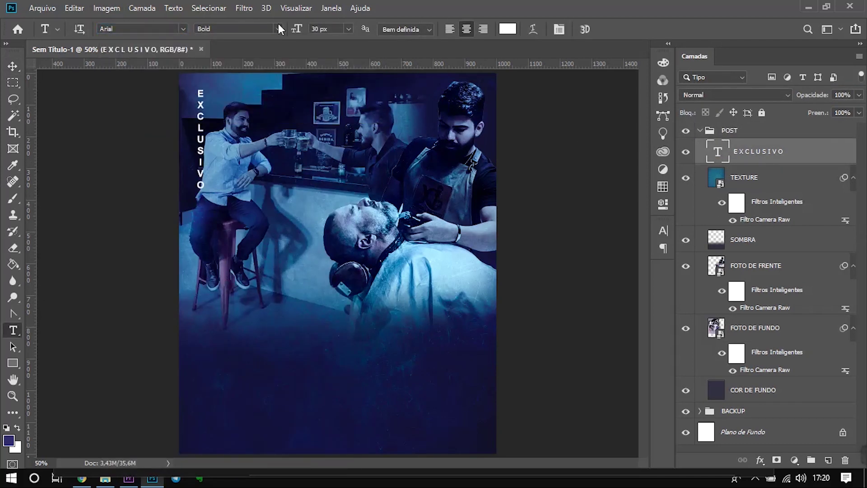
{"action": "left_click", "coordinate": [663, 231]}
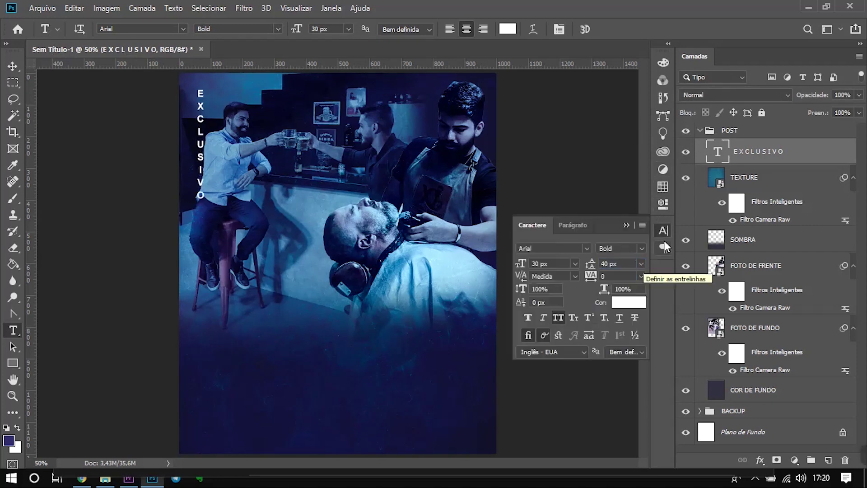
{"action": "key", "text": "ctrl+s"}
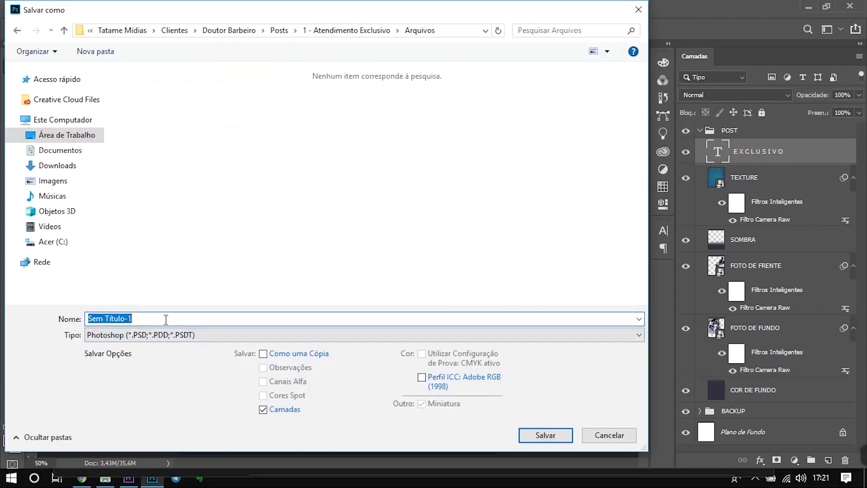
Finish saving as psd.psd and hide the POST group to view the reference poster.
{"action": "key", "text": "Escape"}
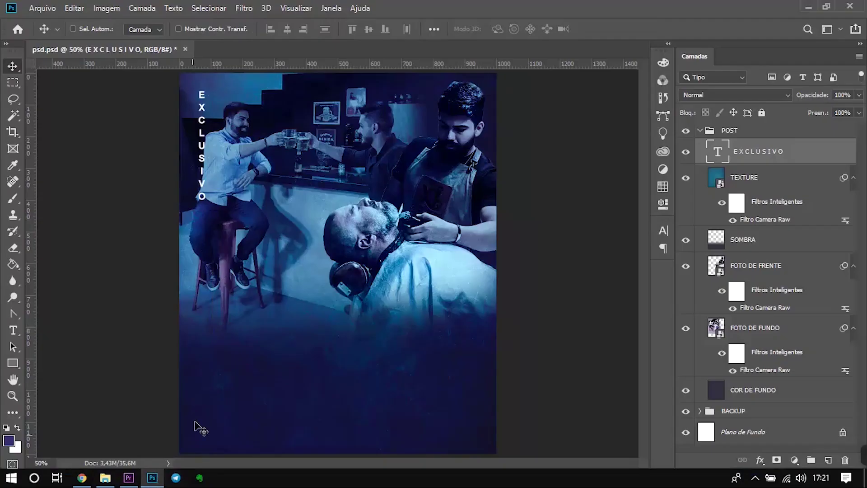
{"action": "left_click", "coordinate": [685, 131]}
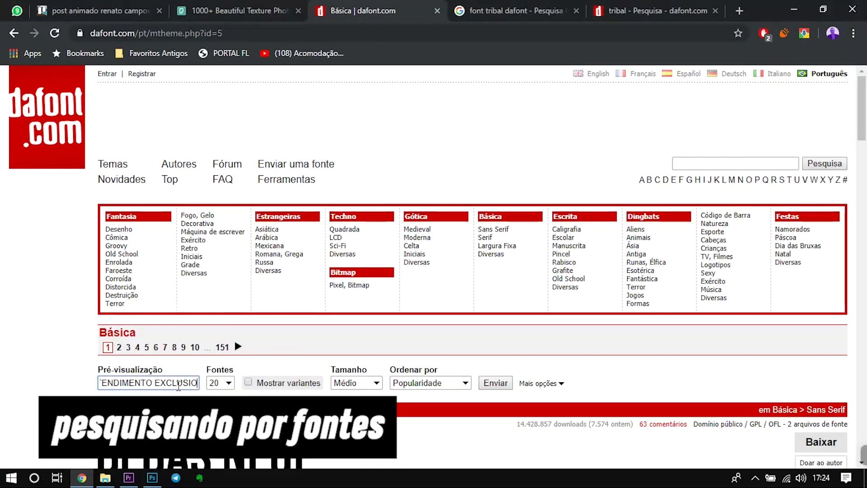
Preview ATENDIMENTO EXCLUSIVO across Gothic font pages 3 and 4 and Medieval page 3.
{"action": "key", "text": "Return"}
{"action": "scroll", "coordinate": [399, 322], "scroll_direction": "down", "scroll_amount": 10}
{"action": "scroll", "coordinate": [399, 321], "scroll_direction": "down", "scroll_amount": 5}
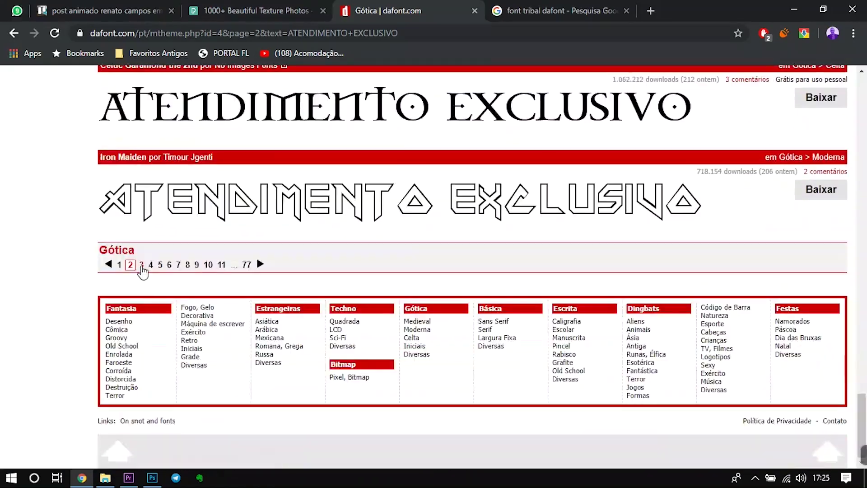
{"action": "left_click", "coordinate": [142, 265]}
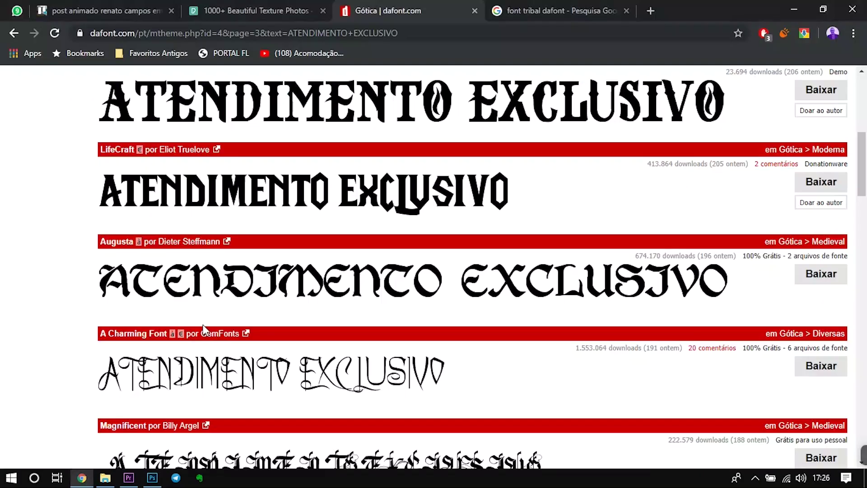
{"action": "scroll", "coordinate": [694, 182], "scroll_direction": "down", "scroll_amount": 4}
{"action": "scroll", "coordinate": [499, 248], "scroll_direction": "down", "scroll_amount": 4}
{"action": "scroll", "coordinate": [251, 256], "scroll_direction": "down", "scroll_amount": 4}
{"action": "scroll", "coordinate": [136, 269], "scroll_direction": "down", "scroll_amount": 4}
{"action": "left_click", "coordinate": [151, 268]}
{"action": "scroll", "coordinate": [269, 274], "scroll_direction": "down", "scroll_amount": 5}
{"action": "scroll", "coordinate": [279, 260], "scroll_direction": "down", "scroll_amount": 5}
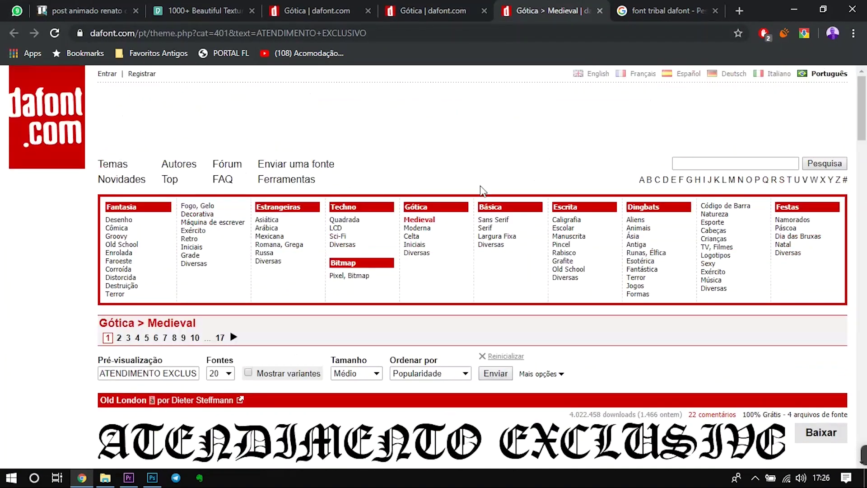
{"action": "scroll", "coordinate": [482, 189], "scroll_direction": "down", "scroll_amount": 10}
{"action": "left_click", "coordinate": [136, 269]}
{"action": "scroll", "coordinate": [316, 270], "scroll_direction": "down", "scroll_amount": 10}
Close the dafont tab and return to the Google image search for free gothic fonts.
{"action": "middle_click", "coordinate": [533, 14]}
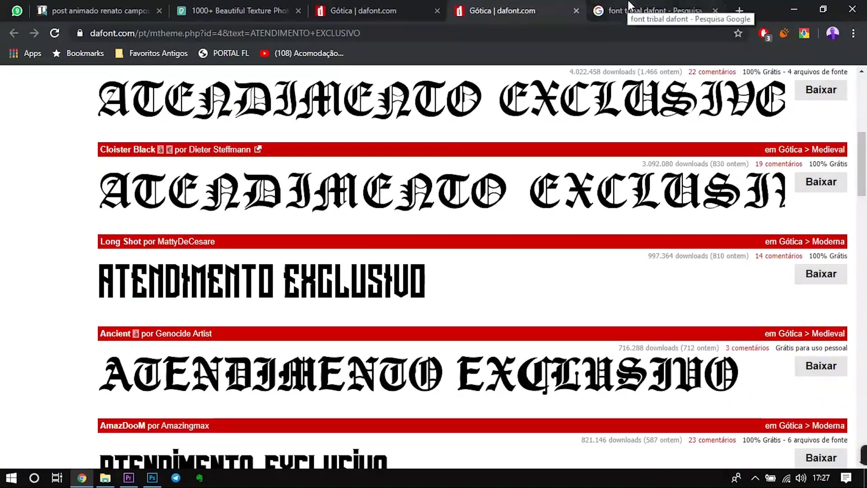
{"action": "left_click", "coordinate": [534, 13]}
{"action": "key", "text": "alt+Left"}
{"action": "scroll", "coordinate": [276, 257], "scroll_direction": "down", "scroll_amount": 5}
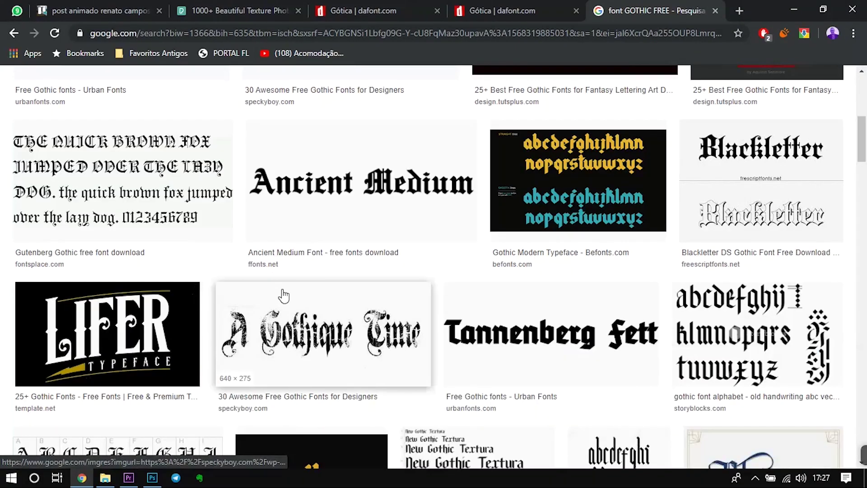
Browse gothic font image results, previewing Ordnung and then the Cheddar Gothic font.
{"action": "left_click", "coordinate": [580, 174]}
{"action": "scroll", "coordinate": [258, 303], "scroll_direction": "down", "scroll_amount": 3}
{"action": "key", "text": "Escape"}
{"action": "scroll", "coordinate": [400, 370], "scroll_direction": "down", "scroll_amount": 5}
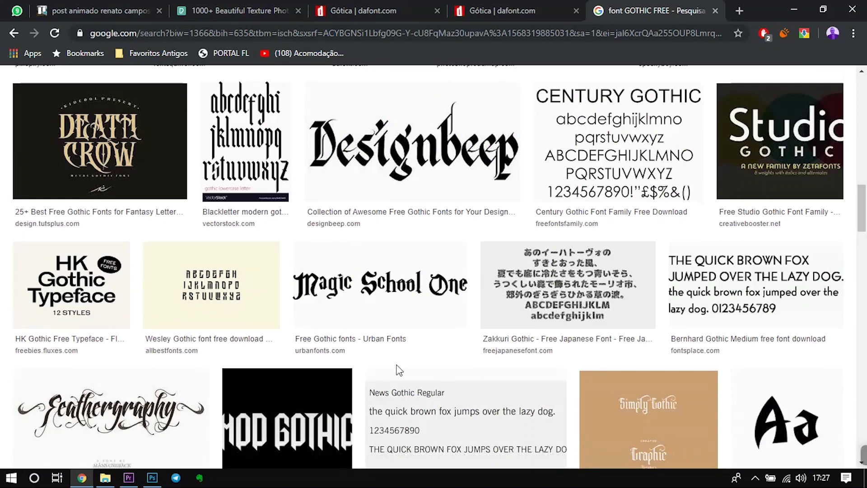
{"action": "scroll", "coordinate": [384, 401], "scroll_direction": "down", "scroll_amount": 3}
{"action": "left_click", "coordinate": [384, 401]}
{"action": "left_click", "coordinate": [639, 10]}
{"action": "scroll", "coordinate": [465, 193], "scroll_direction": "down", "scroll_amount": 5}
{"action": "left_click", "coordinate": [364, 136]}
{"action": "left_click", "coordinate": [479, 10]}
{"action": "scroll", "coordinate": [412, 368], "scroll_direction": "down", "scroll_amount": 2}
{"action": "left_click", "coordinate": [412, 368]}
Open the myfonts Cheddar Gothic result and related font results in new tabs, then close extras.
{"action": "left_click", "coordinate": [587, 402]}
{"action": "scroll", "coordinate": [532, 301], "scroll_direction": "down", "scroll_amount": 5}
{"action": "left_click", "coordinate": [532, 301]}
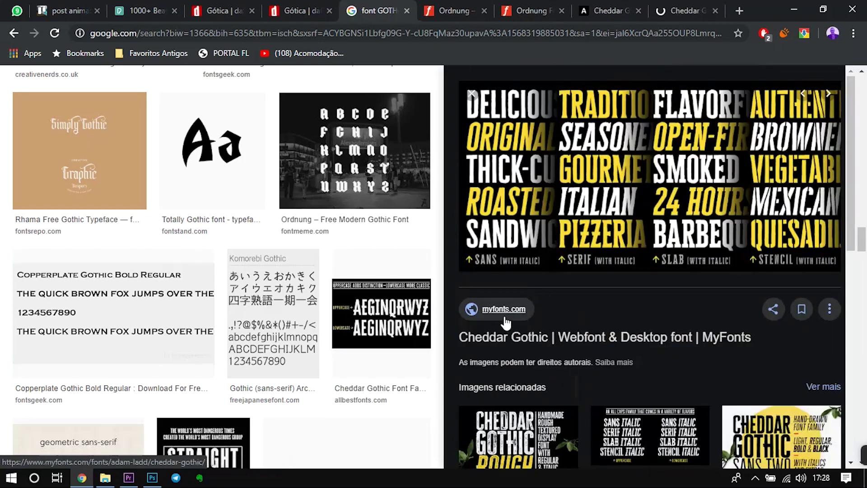
{"action": "scroll", "coordinate": [532, 294], "scroll_direction": "down", "scroll_amount": 5}
{"action": "left_click", "coordinate": [558, 356]}
{"action": "scroll", "coordinate": [558, 356], "scroll_direction": "down", "scroll_amount": 5}
{"action": "left_click", "coordinate": [612, 293]}
{"action": "scroll", "coordinate": [612, 292], "scroll_direction": "down", "scroll_amount": 5}
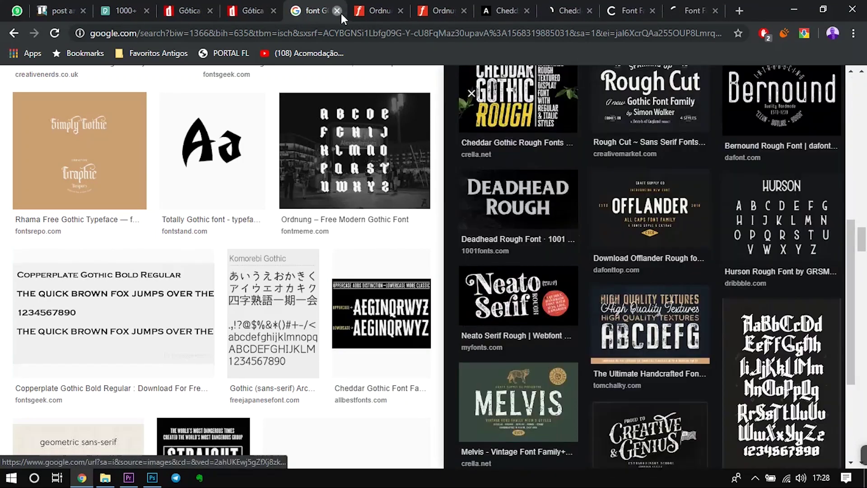
{"action": "key", "text": "ctrl+w"}
{"action": "key", "text": "ctrl+w"}
{"action": "key", "text": "ctrl+w"}
{"action": "key", "text": "ctrl+w"}
{"action": "key", "text": "ctrl+w"}
Compare the Cheddar Gothic Rough page with the myfonts Cheddar Gothic page.
{"action": "scroll", "coordinate": [288, 152], "scroll_direction": "down", "scroll_amount": 5}
{"action": "left_click", "coordinate": [418, 10]}
{"action": "scroll", "coordinate": [207, 296], "scroll_direction": "down", "scroll_amount": 5}
{"action": "scroll", "coordinate": [207, 296], "scroll_direction": "up", "scroll_amount": 10}
{"action": "left_click", "coordinate": [542, 11]}
{"action": "scroll", "coordinate": [765, 252], "scroll_direction": "down", "scroll_amount": 5}
{"action": "scroll", "coordinate": [866, 155], "scroll_direction": "up", "scroll_amount": 5}
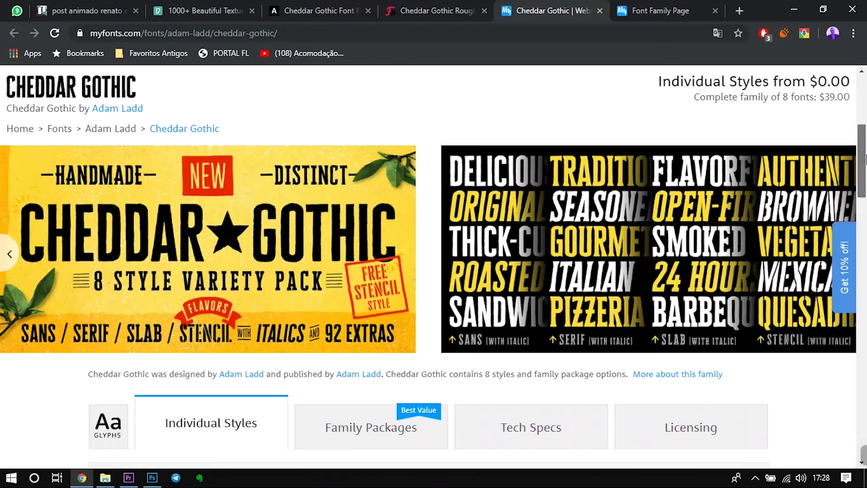
Search 'download font cheddar gothic free' and open the iFonts Cheddar Gothic Full Family result.
{"action": "type", "text": "download font cheddar gothic free"}
{"action": "key", "text": "Return"}
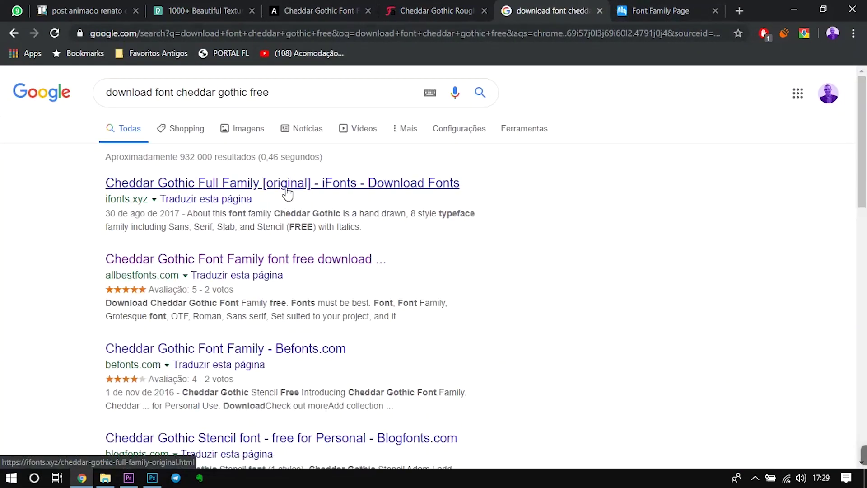
{"action": "left_click", "coordinate": [286, 140]}
{"action": "key", "text": "ctrl+Tab"}
{"action": "scroll", "coordinate": [523, 165], "scroll_direction": "down", "scroll_amount": 10}
{"action": "key", "text": "ctrl+w"}
{"action": "scroll", "coordinate": [400, 243], "scroll_direction": "down", "scroll_amount": 5}
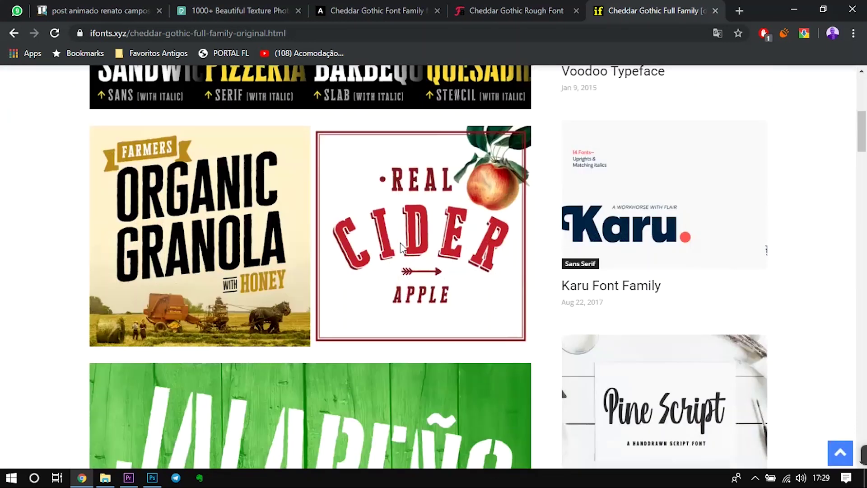
{"action": "scroll", "coordinate": [292, 258], "scroll_direction": "down", "scroll_amount": 5}
Download the Cheddar_Gothic.rar archive from the iFonts page.
{"action": "left_click", "coordinate": [518, 10]}
{"action": "key", "text": "ctrl+Tab"}
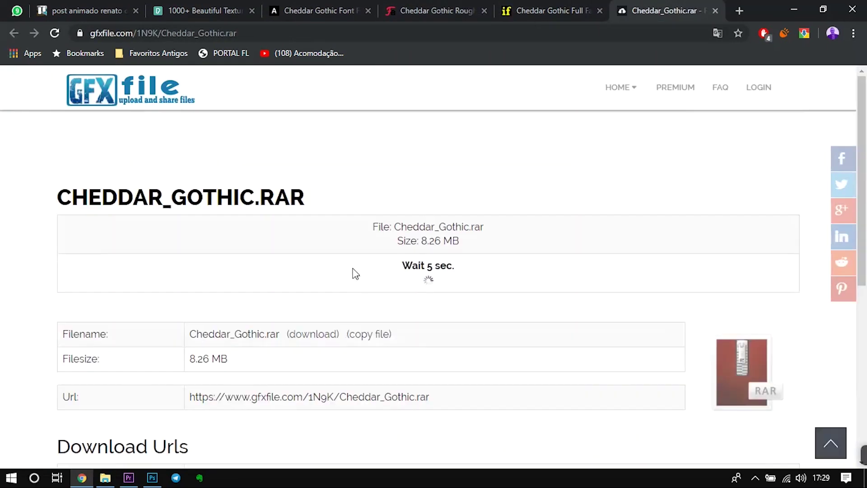
{"action": "key", "text": "ctrl+shift+Tab"}
{"action": "key", "text": "ctrl+shift+Tab"}
{"action": "scroll", "coordinate": [290, 236], "scroll_direction": "down", "scroll_amount": 5}
{"action": "key", "text": "ctrl+Tab"}
{"action": "key", "text": "ctrl+Tab"}
{"action": "key", "text": "ctrl+Tab"}
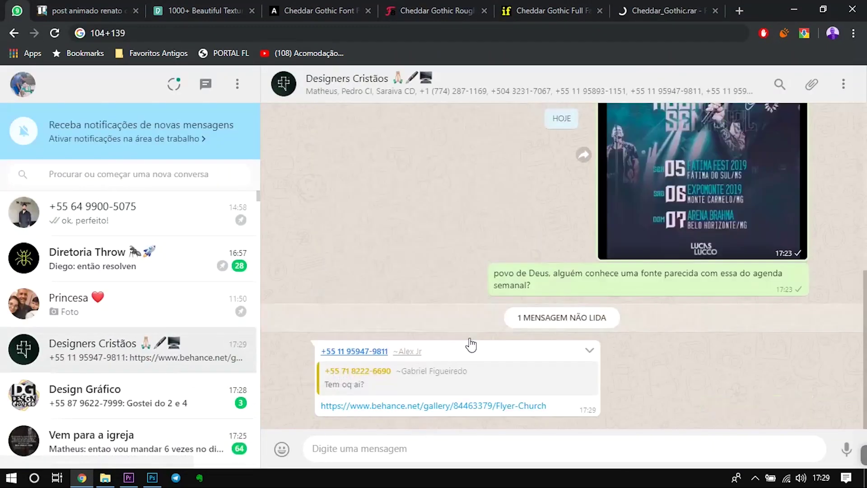
{"action": "left_click", "coordinate": [541, 12]}
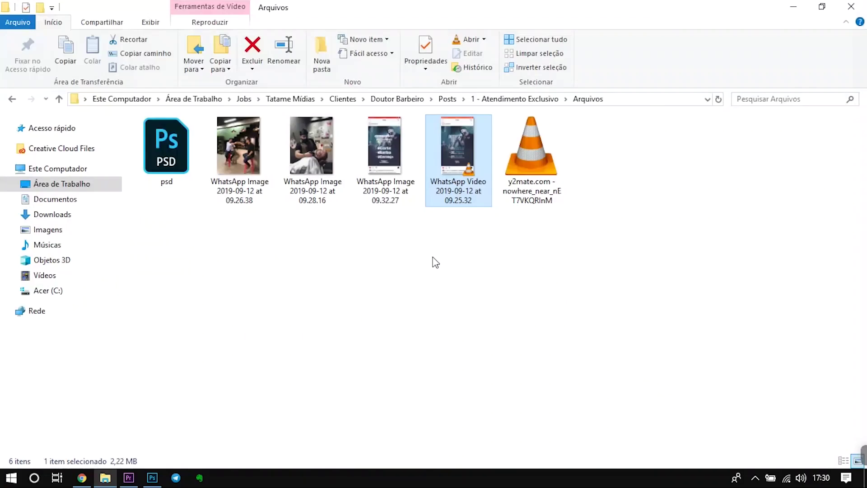
Extract Cheddar_Gothic.rar and install all the Cheddar Gothic font files.
{"action": "right_click", "coordinate": [662, 155]}
{"action": "left_click", "coordinate": [718, 219]}
{"action": "double_click", "coordinate": [170, 141]}
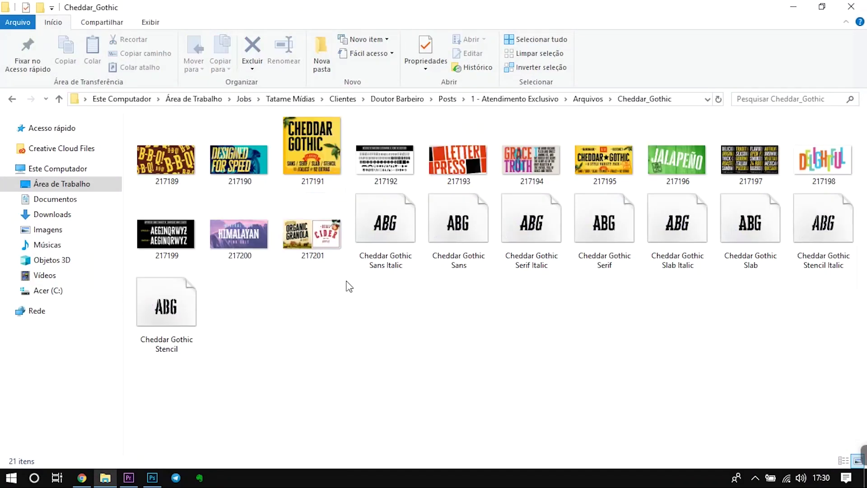
{"action": "left_click", "coordinate": [184, 324], "text": "shift"}
Google a free Cheddar Gothic Rough font download.
{"action": "type", "text": "download cheddar gothic rough fonte"}
{"action": "key", "text": "Down"}
{"action": "key", "text": "Return"}
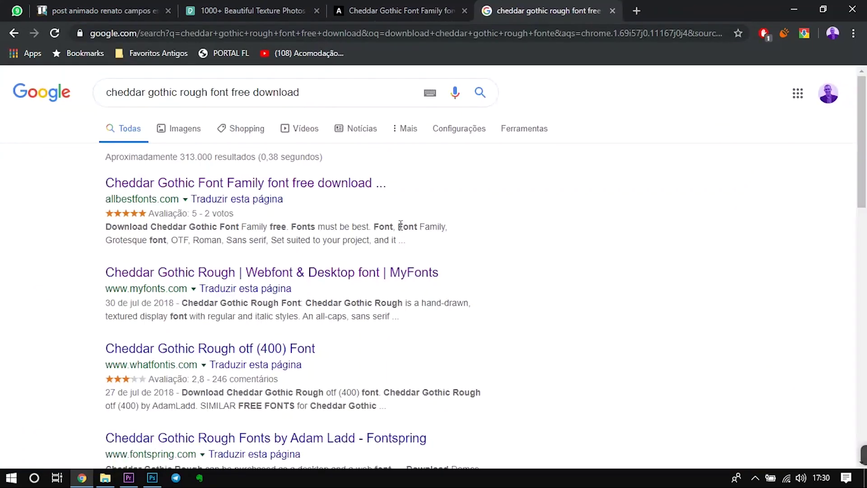
Open the freeforfonts and other Cheddar Gothic Rough download pages from the results.
{"action": "scroll", "coordinate": [296, 239], "scroll_direction": "down", "scroll_amount": 5}
{"action": "left_click", "coordinate": [289, 368]}
{"action": "left_click", "coordinate": [320, 10]}
{"action": "left_click", "coordinate": [368, 10]}
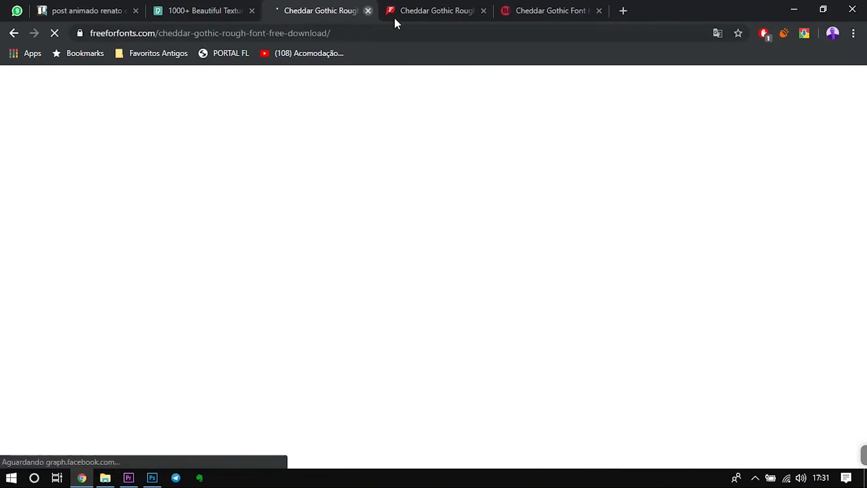
{"action": "scroll", "coordinate": [325, 281], "scroll_direction": "down", "scroll_amount": 5}
{"action": "scroll", "coordinate": [194, 274], "scroll_direction": "down", "scroll_amount": 5}
Download Cheddar Gothic Rough from whatfontis and close the Creative Market and Cheddar Gothic tabs.
{"action": "left_click", "coordinate": [515, 11]}
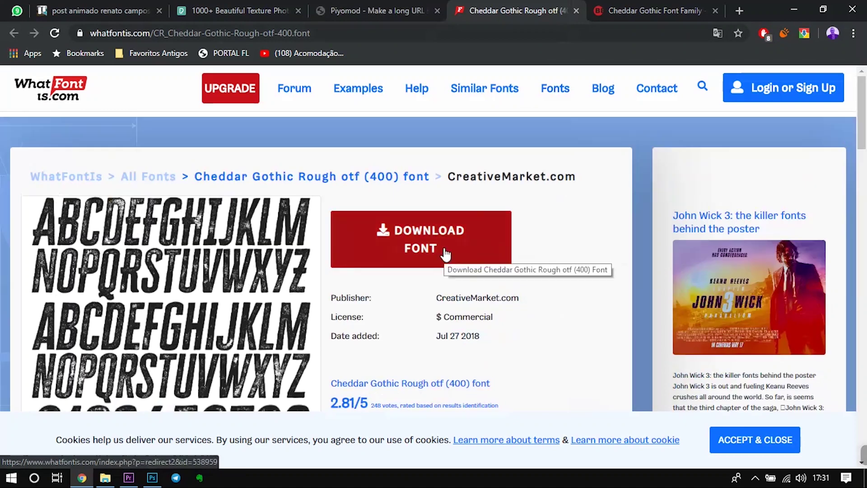
{"action": "left_click", "coordinate": [443, 254]}
{"action": "left_click", "coordinate": [599, 10]}
{"action": "scroll", "coordinate": [406, 294], "scroll_direction": "down", "scroll_amount": 5}
{"action": "left_click", "coordinate": [626, 10]}
{"action": "left_click", "coordinate": [17, 11]}
Check a group chat, then get past the link-shortener redirect page.
{"action": "left_click", "coordinate": [155, 259]}
{"action": "scroll", "coordinate": [560, 365], "scroll_direction": "down", "scroll_amount": 5}
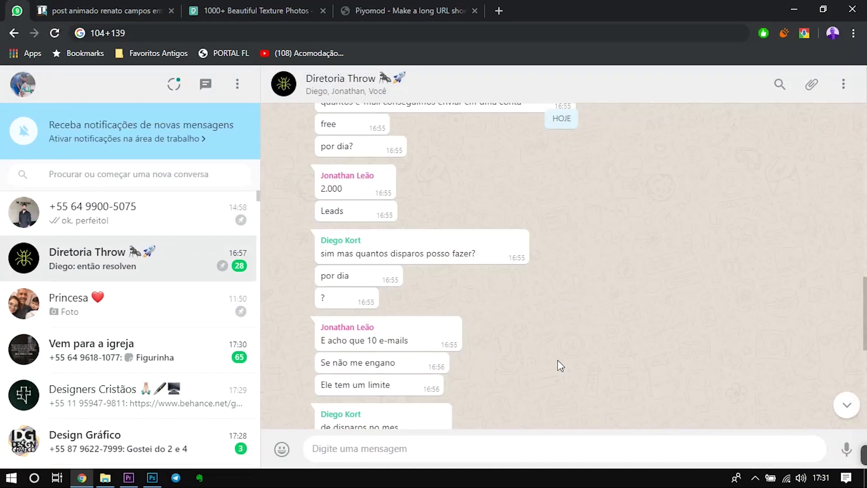
{"action": "scroll", "coordinate": [560, 365], "scroll_direction": "down", "scroll_amount": 3}
{"action": "left_click", "coordinate": [400, 11]}
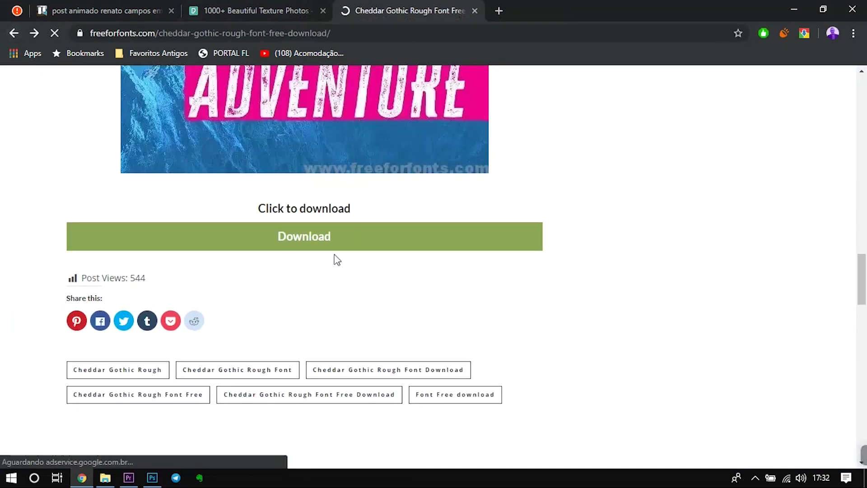
{"action": "scroll", "coordinate": [544, 306], "scroll_direction": "down", "scroll_amount": 8}
{"action": "scroll", "coordinate": [247, 199], "scroll_direction": "down", "scroll_amount": 2}
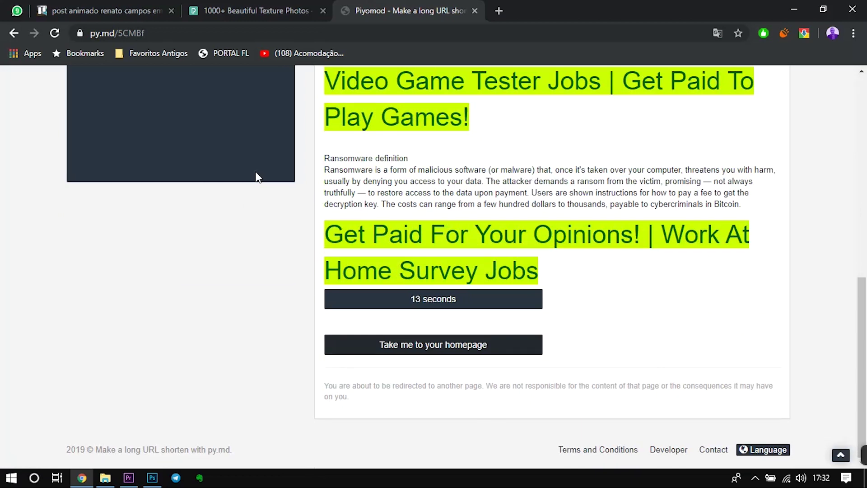
{"action": "left_click", "coordinate": [440, 302]}
In the contact's WhatsApp chat, play the voice note and send two replies about tonight's 20h30 meeting.
{"action": "left_click", "coordinate": [17, 11]}
{"action": "left_click", "coordinate": [112, 289]}
{"action": "left_click", "coordinate": [334, 396]}
{"action": "type", "text": "mano, hoje vai ser às 20h30 na vila planalto"}
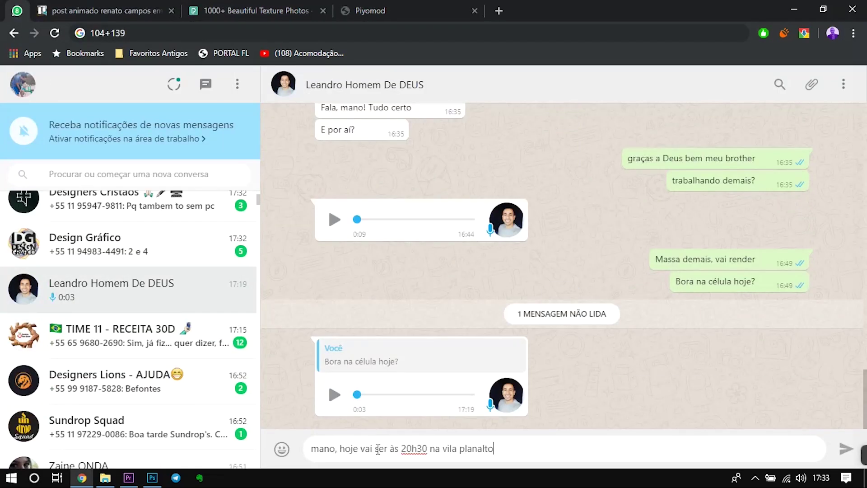
{"action": "key", "text": "Return"}
{"action": "type", "text": "já vou orar pra"}
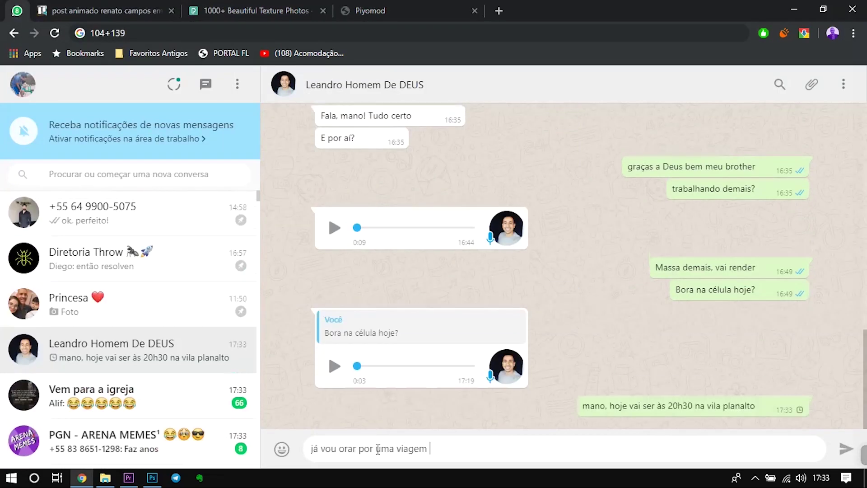
{"action": "type", "text": " aparecer uma viagem sua pra lá kkkk"}
{"action": "key", "text": "Return"}
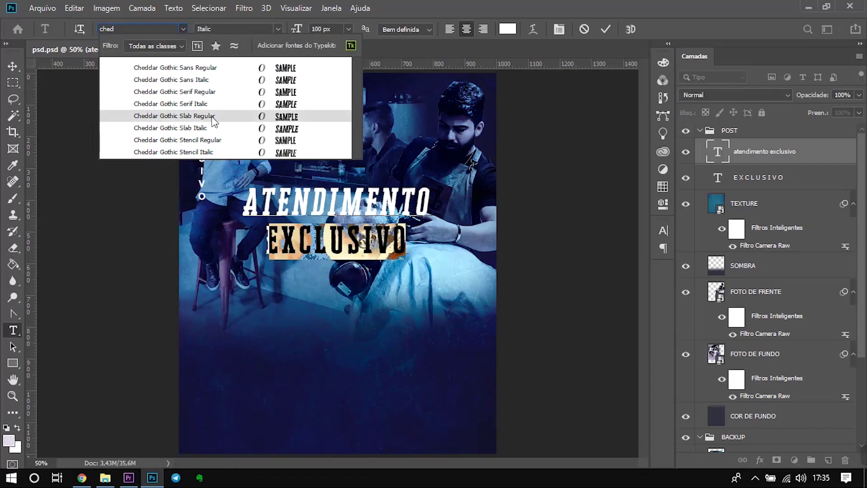
Set ATENDIMENTO in Cheddar Gothic Slab Regular, commit it and nudge it into place.
{"action": "left_click", "coordinate": [212, 116]}
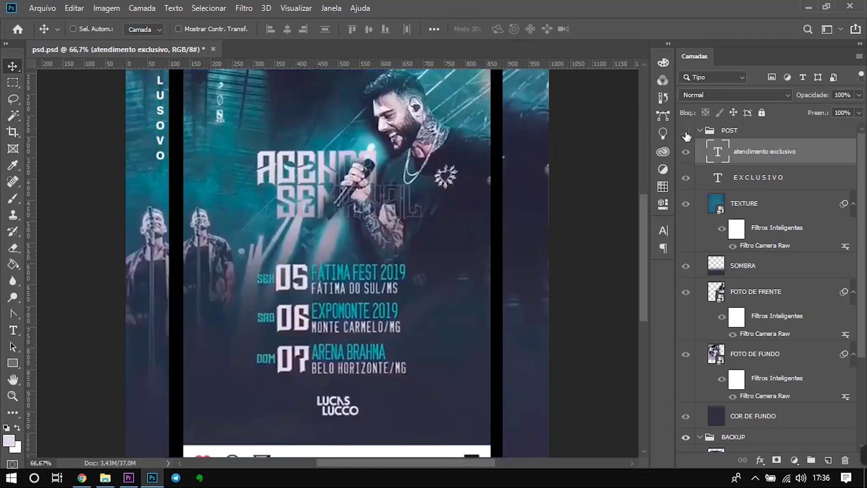
{"action": "left_click", "coordinate": [244, 28]}
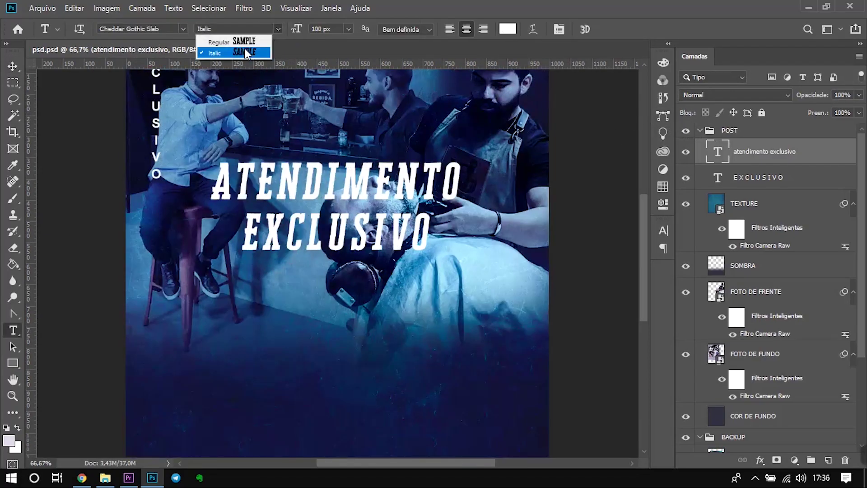
{"action": "key", "text": "ctrl+Return"}
{"action": "key", "text": "v"}
{"action": "key", "text": "ctrl+minus"}
{"action": "left_click_drag", "start_coordinate": [383, 168], "coordinate": [384, 169]}
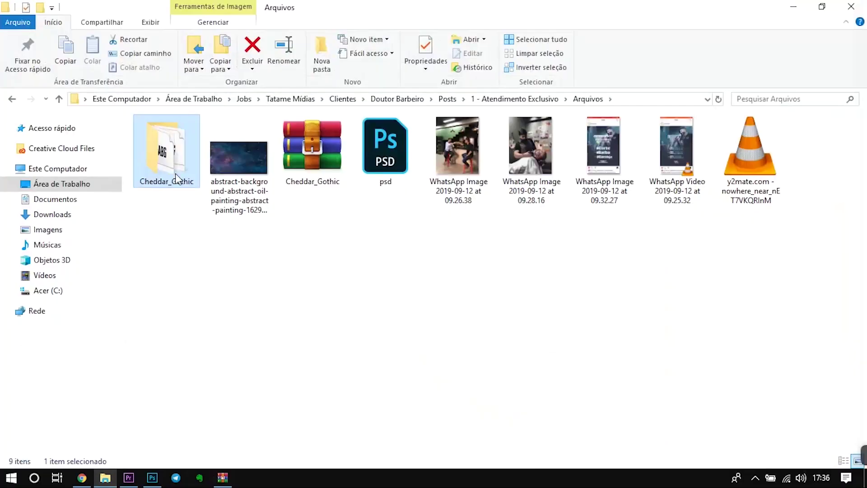
Install the two Cheddar Gothic Rough font files from the font folder.
{"action": "double_click", "coordinate": [176, 180]}
{"action": "left_click_drag", "start_coordinate": [375, 382], "coordinate": [253, 289]}
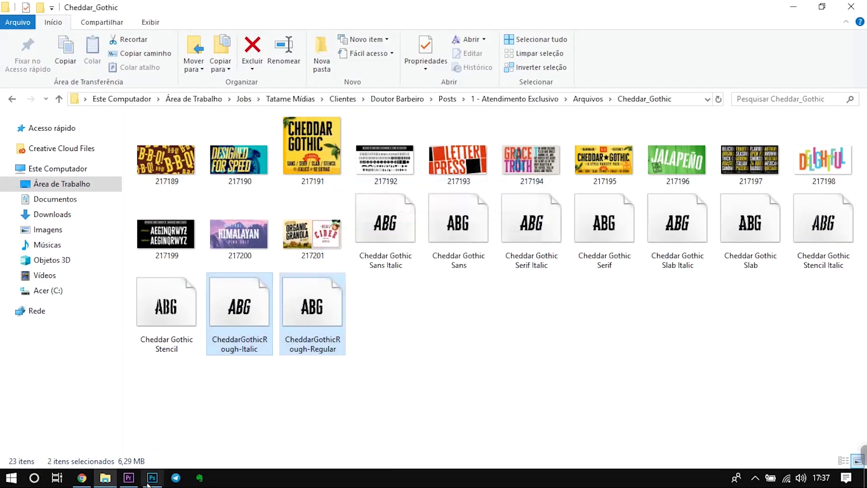
{"action": "double_click", "coordinate": [711, 162]}
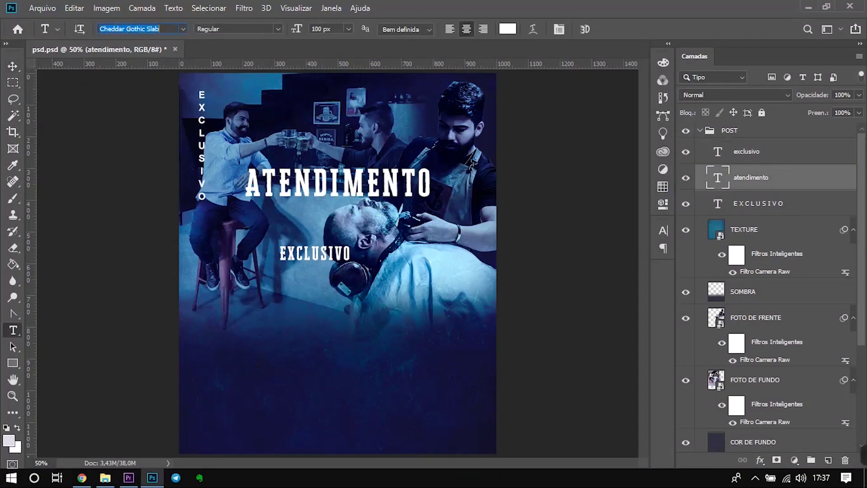
Apply Cheddar Gothic Rough to ATENDIMENTO and centre EXCLUSIVO beneath it.
{"action": "type", "text": "chedd"}
{"action": "left_click", "coordinate": [317, 71]}
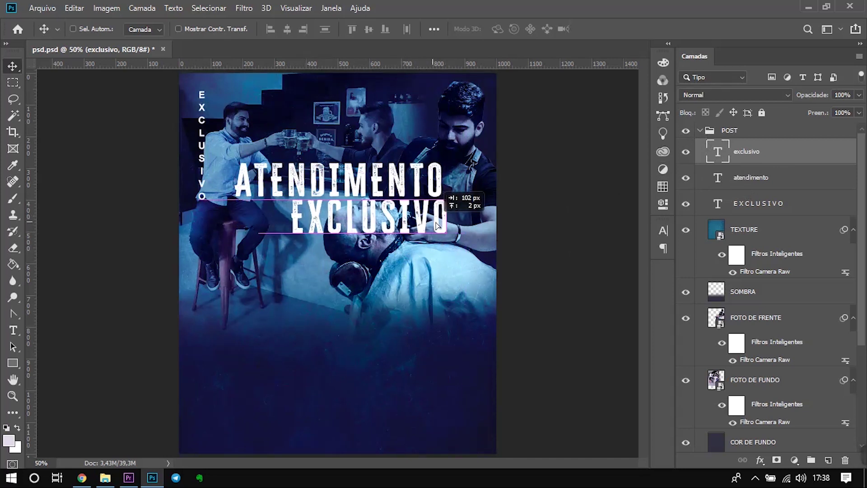
{"action": "left_click_drag", "start_coordinate": [431, 233], "coordinate": [457, 239]}
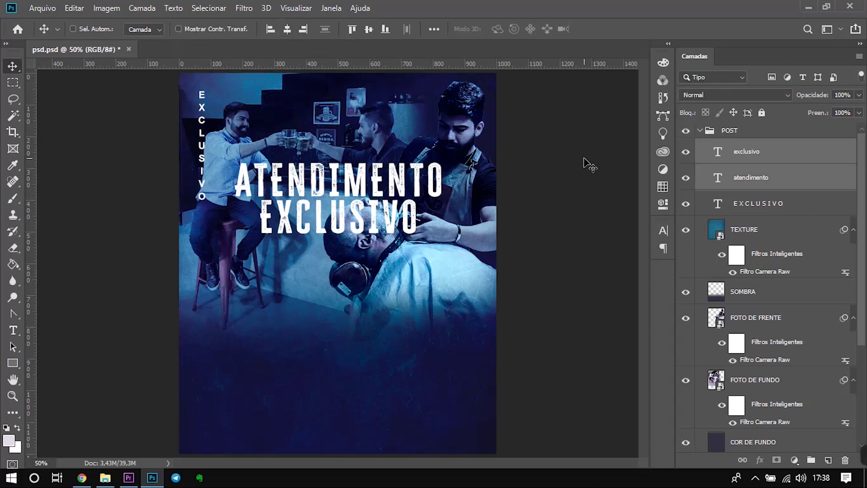
Group the title layers as TÍTULO and the background layers as FUNDO.
{"action": "key", "text": "ctrl+g"}
{"action": "left_click", "coordinate": [745, 190]}
{"action": "left_click", "coordinate": [745, 382], "text": "shift"}
{"action": "key", "text": "ctrl+g"}
{"action": "double_click", "coordinate": [736, 188]}
{"action": "type", "text": "FU"}
Rasterize the exclusivo layer and check its fill colour and outline thickness.
{"action": "right_click", "coordinate": [781, 177]}
{"action": "left_click", "coordinate": [664, 238]}
{"action": "left_click", "coordinate": [202, 28]}
{"action": "left_click", "coordinate": [153, 29]}
{"action": "left_click", "coordinate": [120, 52]}
{"action": "key", "text": "v"}
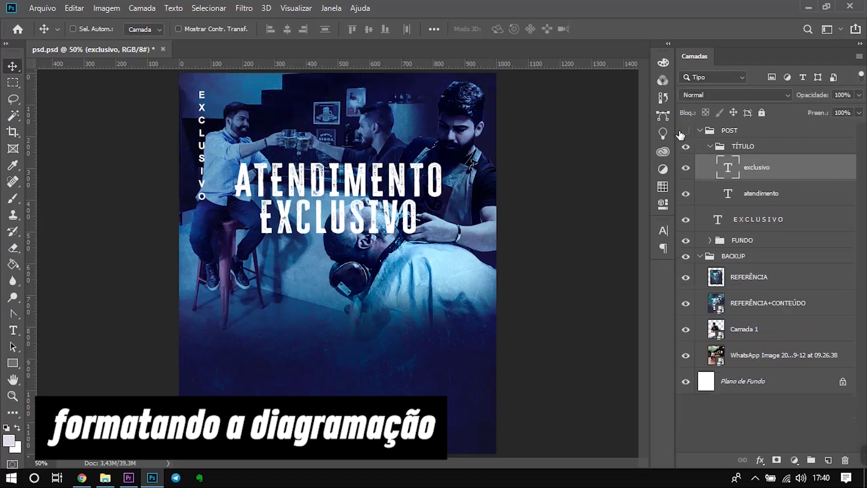
Show the POST group, set EXCLUSIVO to Cheddar Gothic Sans and adjust its layer options.
{"action": "left_click", "coordinate": [681, 131]}
{"action": "left_click", "coordinate": [183, 29]}
{"action": "left_click", "coordinate": [211, 87]}
{"action": "right_click", "coordinate": [787, 158]}
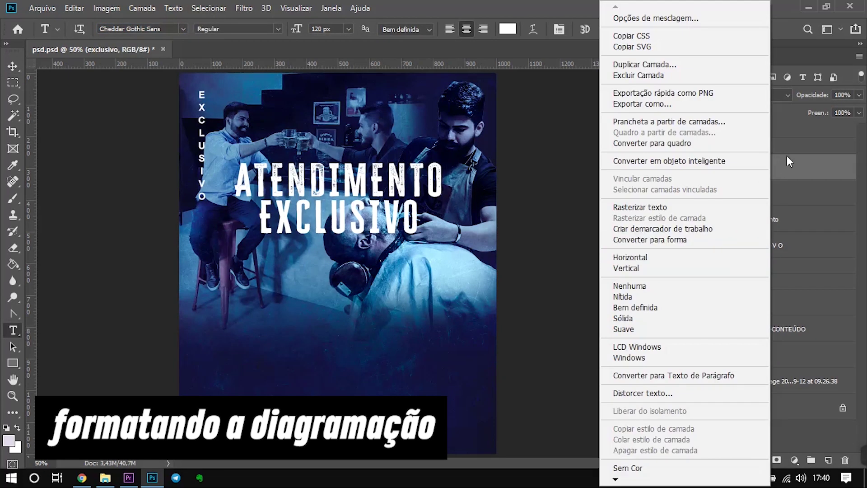
{"action": "left_click", "coordinate": [663, 231]}
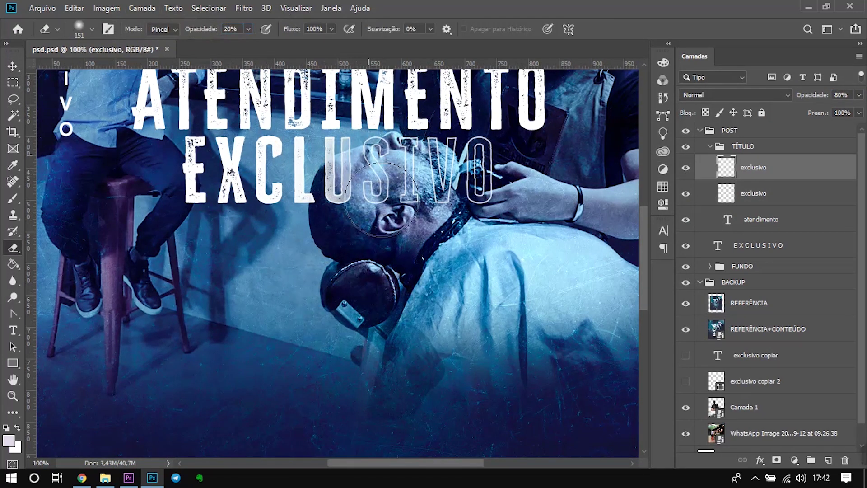
{"action": "left_click", "coordinate": [13, 69]}
{"action": "key", "text": "ctrl+minus"}
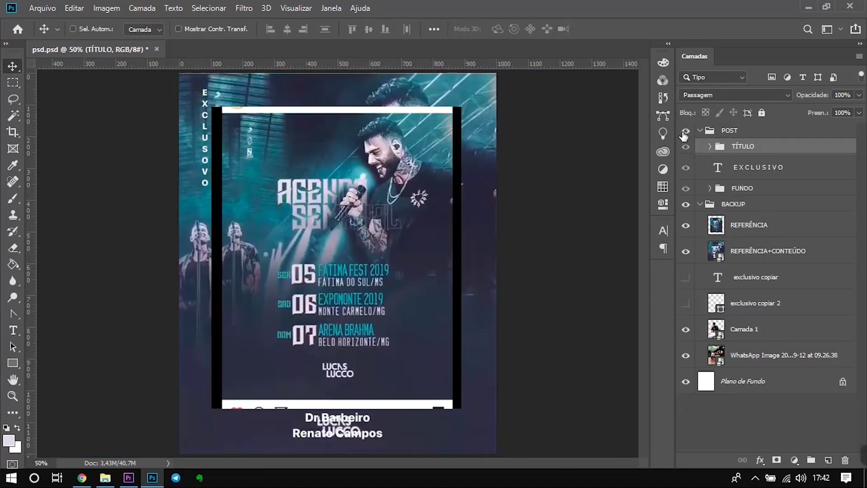
Shift the vertical EXCLUSIVO 18 px left and hide the REFERÊNCIA layer.
{"action": "left_click", "coordinate": [182, 29]}
{"action": "left_click", "coordinate": [181, 29]}
{"action": "left_click", "coordinate": [160, 50]}
{"action": "key", "text": "v"}
{"action": "left_click_drag", "start_coordinate": [284, 119], "coordinate": [280, 119]}
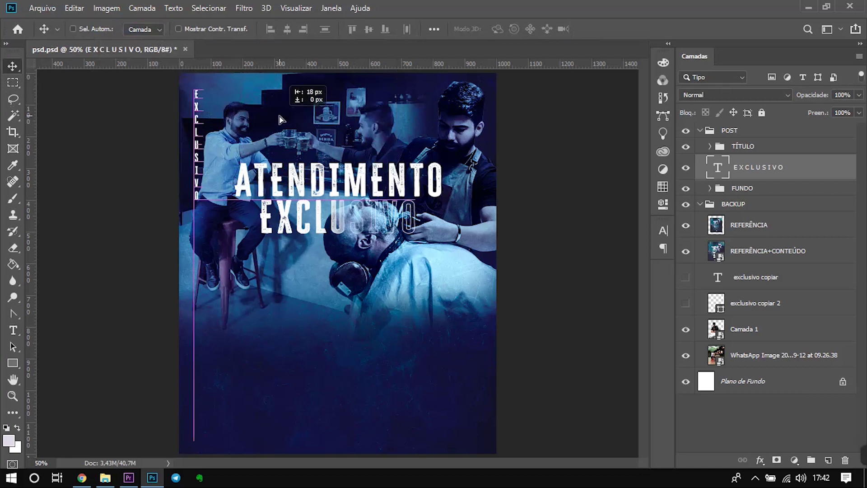
{"action": "left_click", "coordinate": [686, 225]}
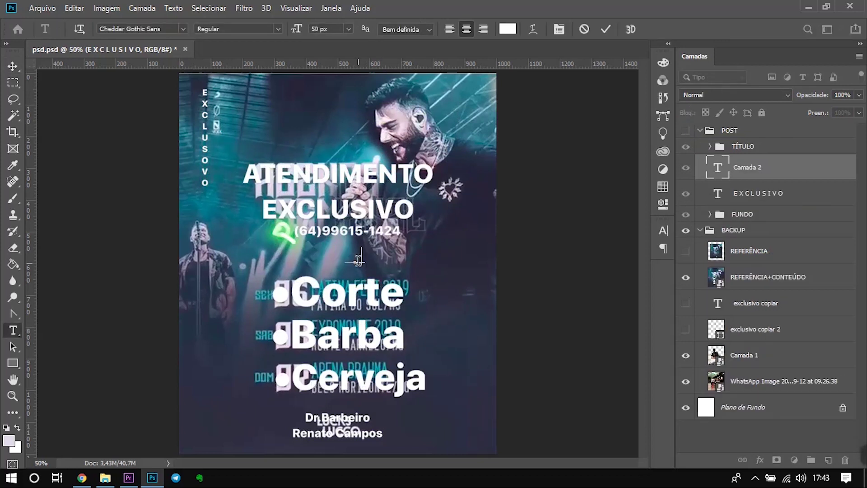
Add the phone number text below the title and move its layer into the POST group.
{"action": "left_click_drag", "start_coordinate": [741, 149], "coordinate": [740, 126]}
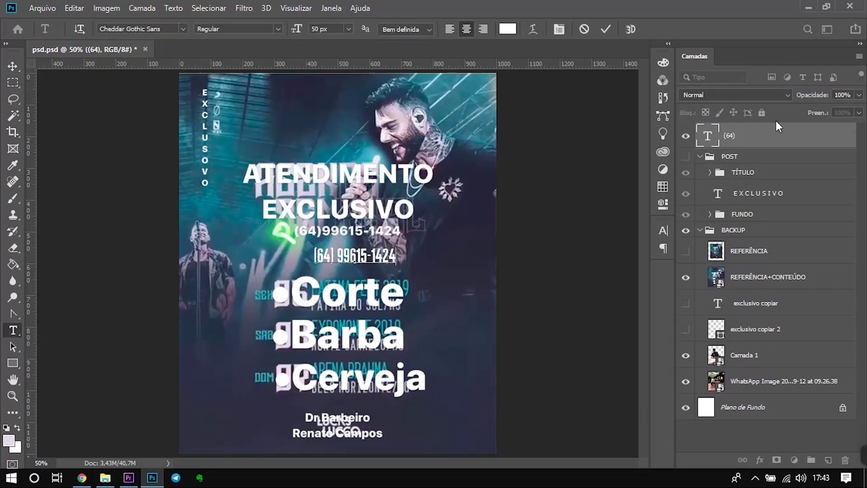
{"action": "left_click", "coordinate": [685, 156]}
{"action": "left_click_drag", "start_coordinate": [741, 135], "coordinate": [741, 178]}
{"action": "key", "text": "v"}
{"action": "left_click", "coordinate": [764, 409]}
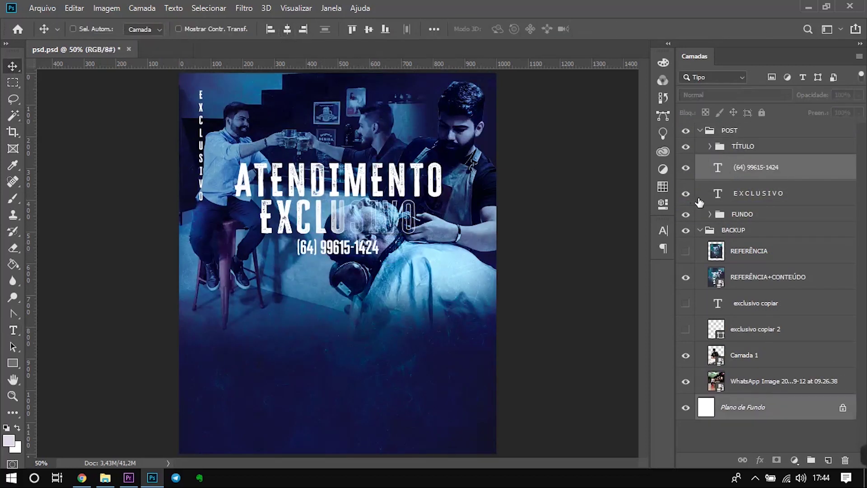
{"action": "left_click", "coordinate": [745, 146]}
{"action": "left_click", "coordinate": [768, 168]}
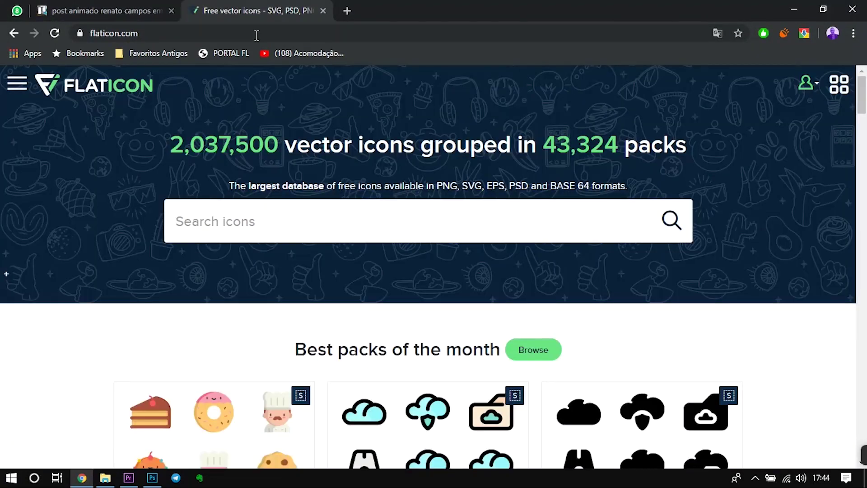
Search Flaticon for 'whatsapp' and download the WhatsApp logo as a PNG.
{"action": "left_click", "coordinate": [251, 221]}
{"action": "type", "text": "whatsapp"}
{"action": "key", "text": "Return"}
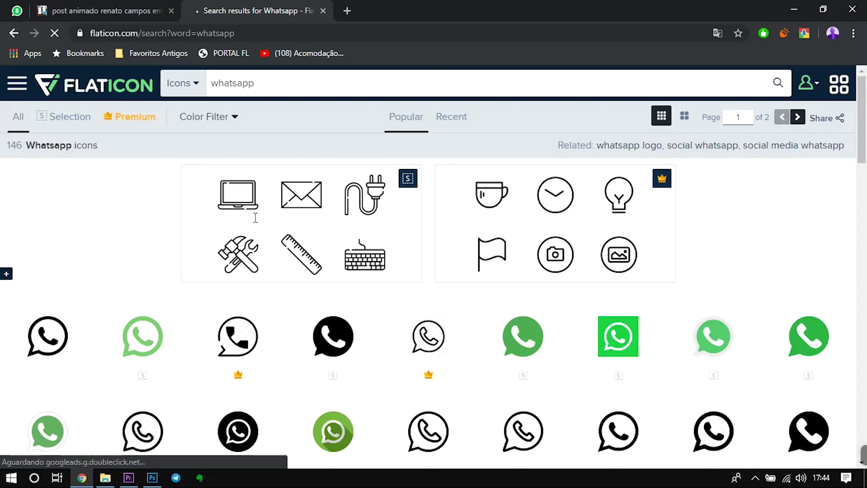
{"action": "left_click", "coordinate": [44, 341]}
{"action": "left_click", "coordinate": [623, 141]}
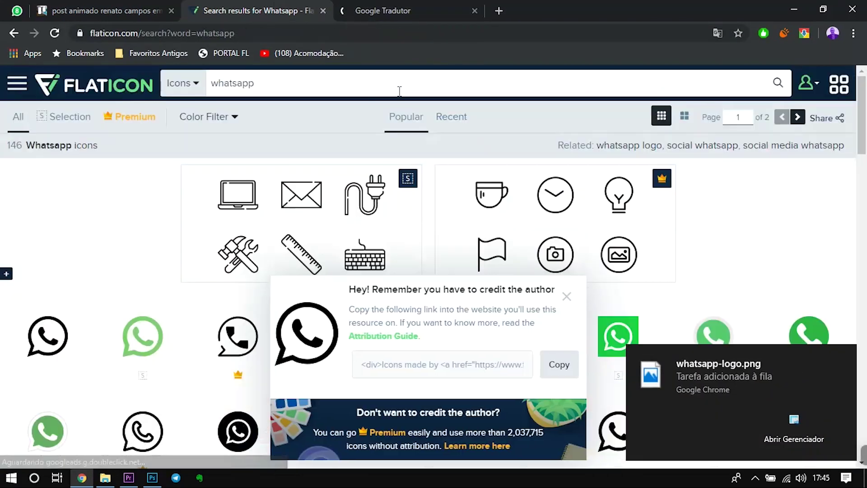
Search Flaticon for 'beer' icons and browse the results.
{"action": "left_click", "coordinate": [373, 84]}
{"action": "type", "text": "co"}
{"action": "key", "text": "BackSpace"}
{"action": "type", "text": "hop"}
{"action": "key", "text": "BackSpace"}
{"action": "key", "text": "BackSpace"}
{"action": "key", "text": "BackSpace"}
{"action": "type", "text": "beer"}
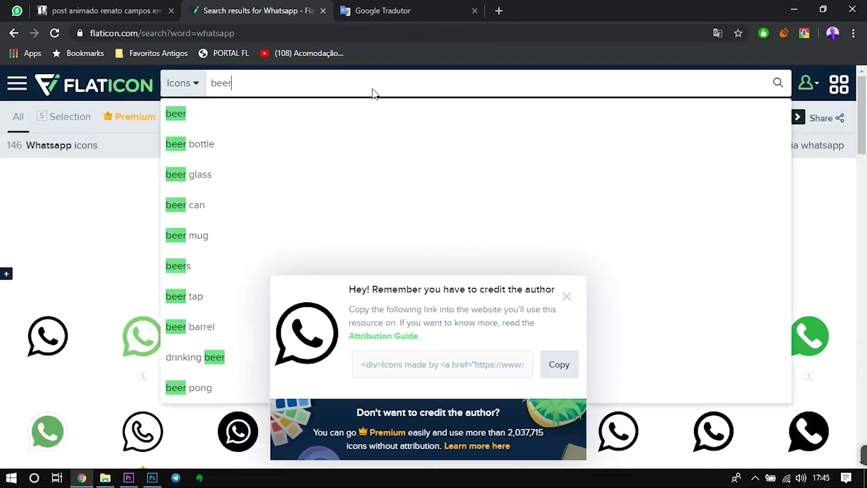
{"action": "key", "text": "Return"}
{"action": "left_click_drag", "start_coordinate": [863, 142], "coordinate": [864, 306]}
{"action": "key", "text": "alt+Tab"}
{"action": "scroll", "coordinate": [768, 294], "scroll_direction": "down", "scroll_amount": 5}
{"action": "scroll", "coordinate": [723, 271], "scroll_direction": "down", "scroll_amount": 5}
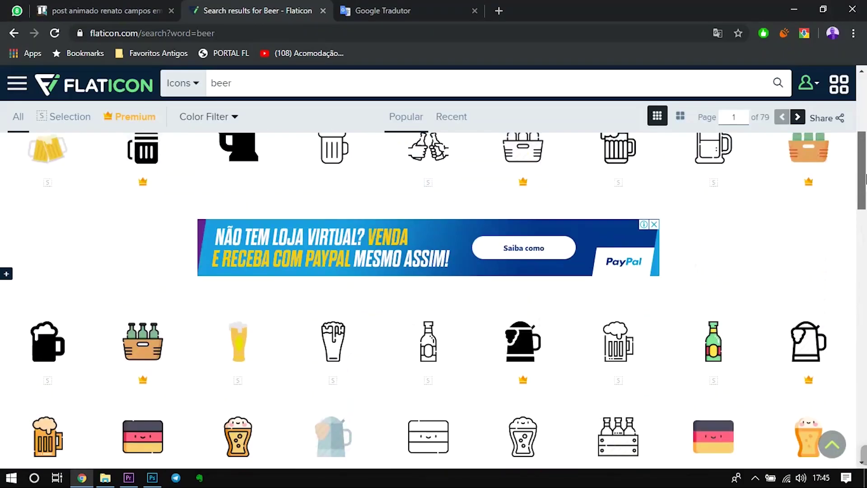
{"action": "scroll", "coordinate": [649, 257], "scroll_direction": "down", "scroll_amount": 5}
{"action": "key", "text": "alt+Tab"}
{"action": "key", "text": "alt+Tab"}
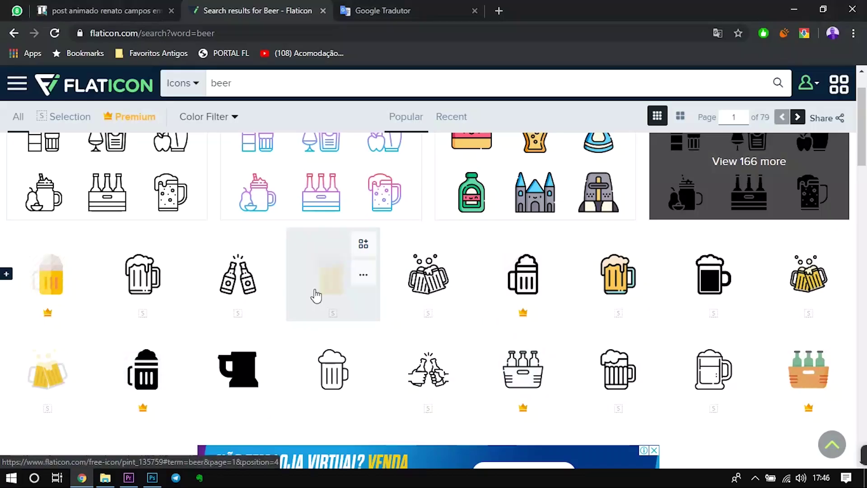
Download the black-line clinking beer bottles icon as a PNG.
{"action": "left_click", "coordinate": [316, 294]}
{"action": "left_click", "coordinate": [321, 127]}
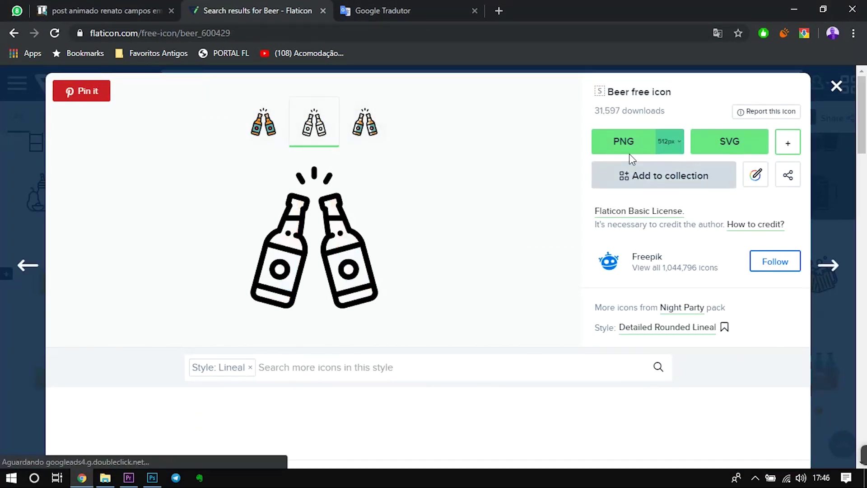
{"action": "left_click", "coordinate": [625, 143]}
{"action": "left_click", "coordinate": [402, 10]}
Sign in to Flaticon with a Google account and dismiss the credit-the-author reminder.
{"action": "left_click", "coordinate": [253, 10]}
{"action": "left_click", "coordinate": [474, 400]}
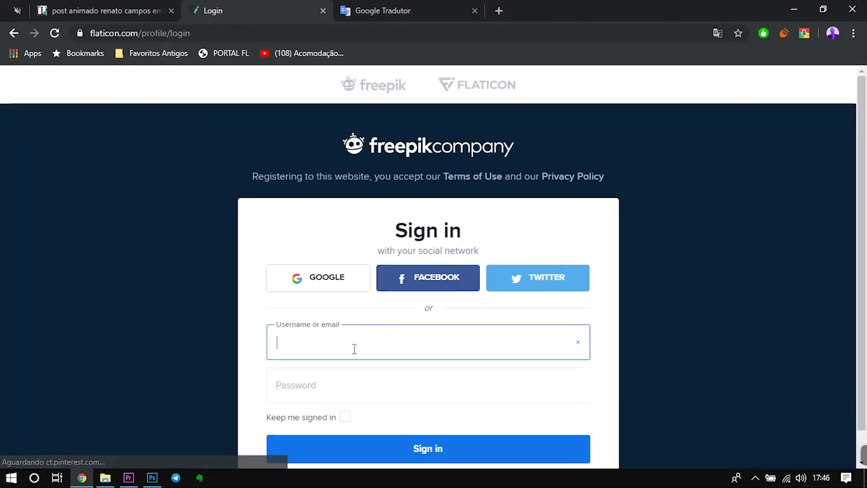
{"action": "left_click", "coordinate": [359, 284]}
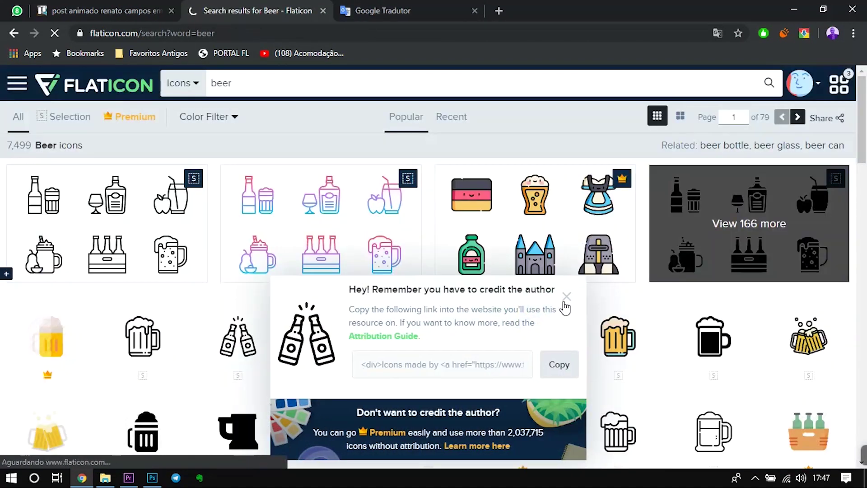
{"action": "left_click", "coordinate": [567, 297]}
Search for 'cut' icons and open the scissors and man-with-beard icons.
{"action": "key", "text": "Escape"}
{"action": "double_click", "coordinate": [220, 83]}
{"action": "type", "text": "cut"}
{"action": "key", "text": "Return"}
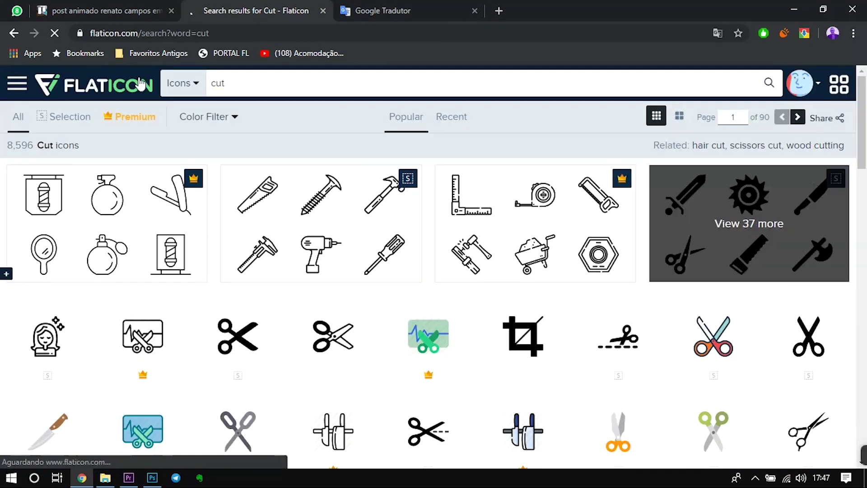
{"action": "left_click", "coordinate": [217, 346]}
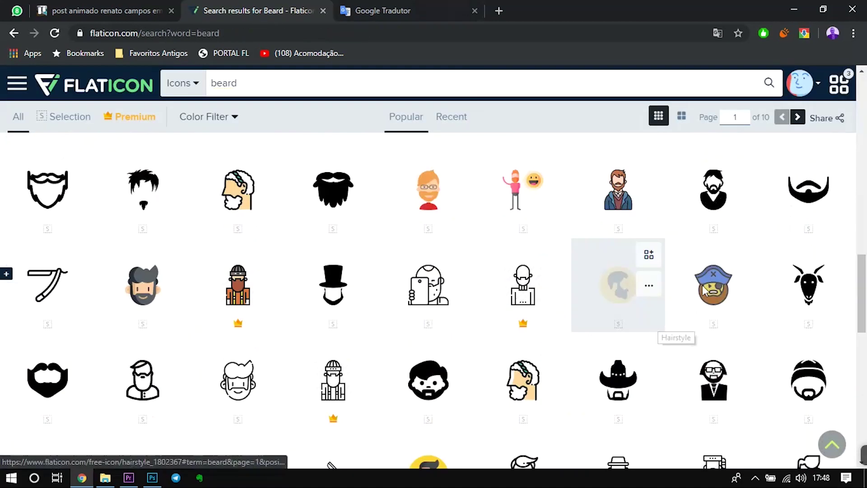
{"action": "scroll", "coordinate": [865, 273], "scroll_direction": "down", "scroll_amount": 5}
{"action": "scroll", "coordinate": [865, 273], "scroll_direction": "down", "scroll_amount": 5}
{"action": "scroll", "coordinate": [865, 273], "scroll_direction": "up", "scroll_amount": 10}
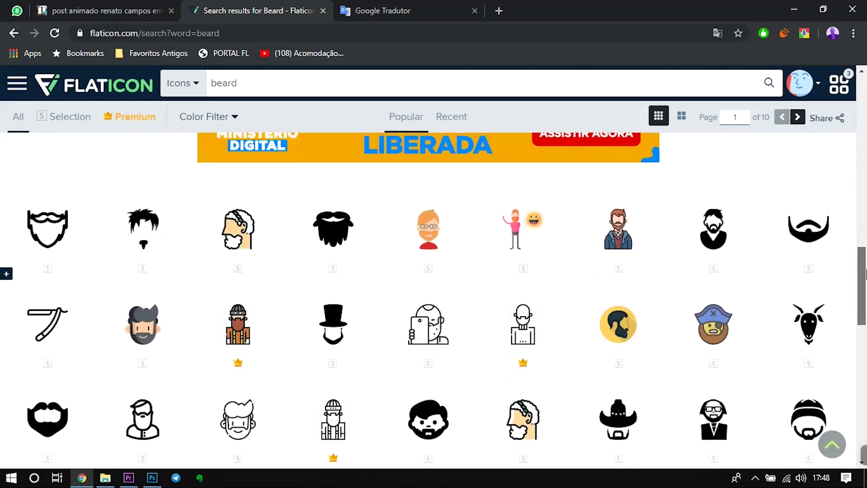
{"action": "scroll", "coordinate": [764, 272], "scroll_direction": "up", "scroll_amount": 1}
{"action": "scroll", "coordinate": [764, 272], "scroll_direction": "down", "scroll_amount": 5}
{"action": "left_click", "coordinate": [629, 199]}
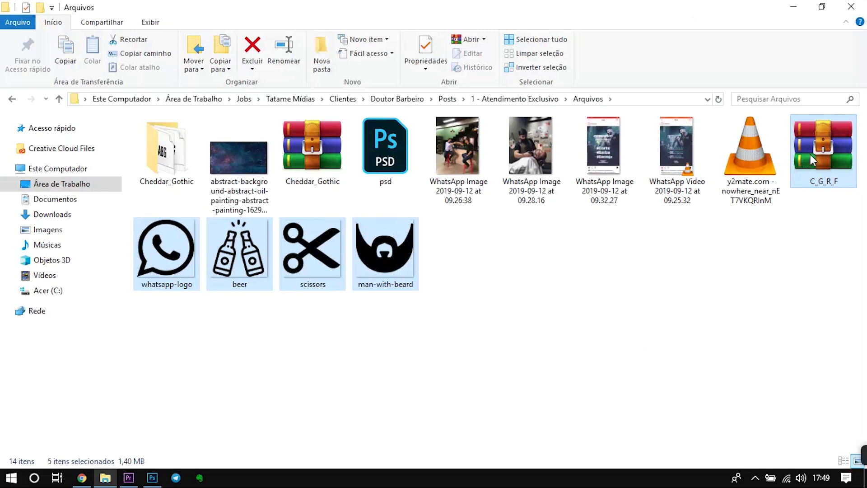
Give the WhatsApp logo a #66a7ff colour overlay and group it with the phone number as WHATSAPP.
{"action": "key", "text": "Return"}
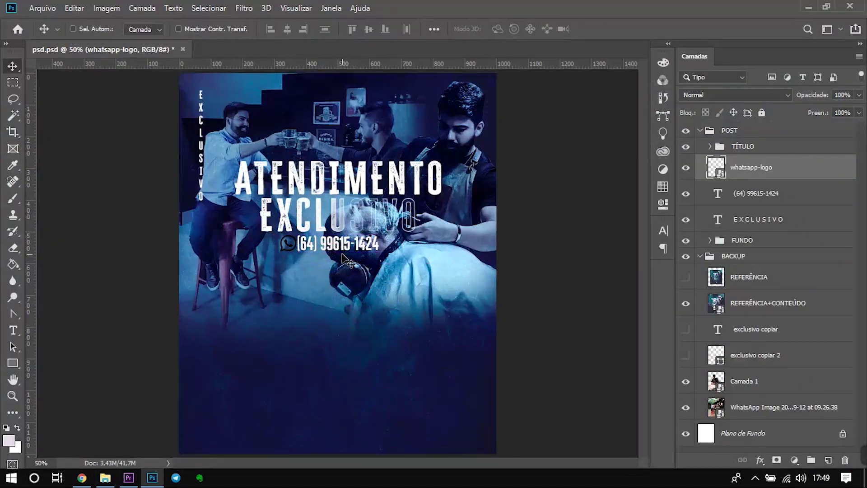
{"action": "key", "text": "ctrl+plus"}
{"action": "left_click", "coordinate": [424, 262]}
{"action": "left_click", "coordinate": [693, 141]}
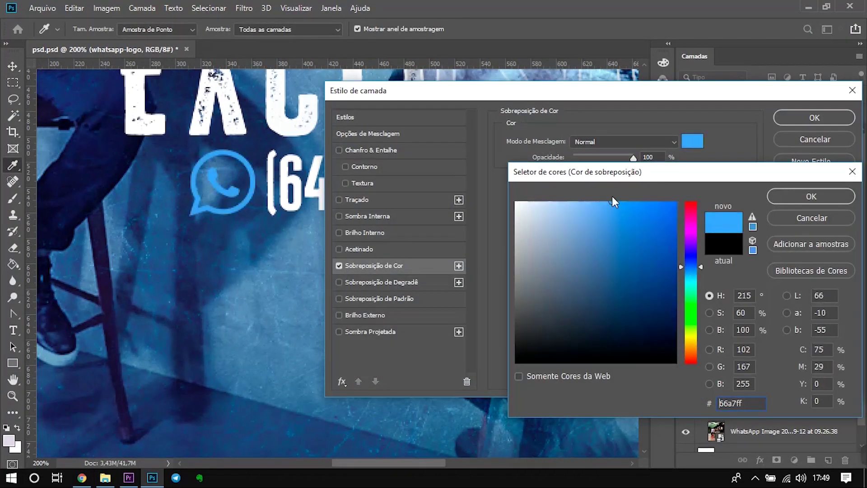
{"action": "left_click", "coordinate": [811, 196]}
{"action": "left_click", "coordinate": [814, 117]}
{"action": "key", "text": "ctrl+g"}
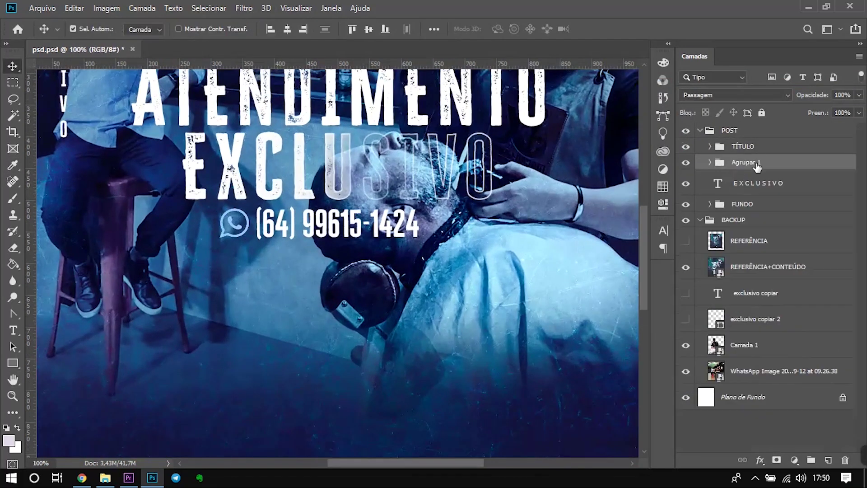
{"action": "key", "text": "ctrl+minus"}
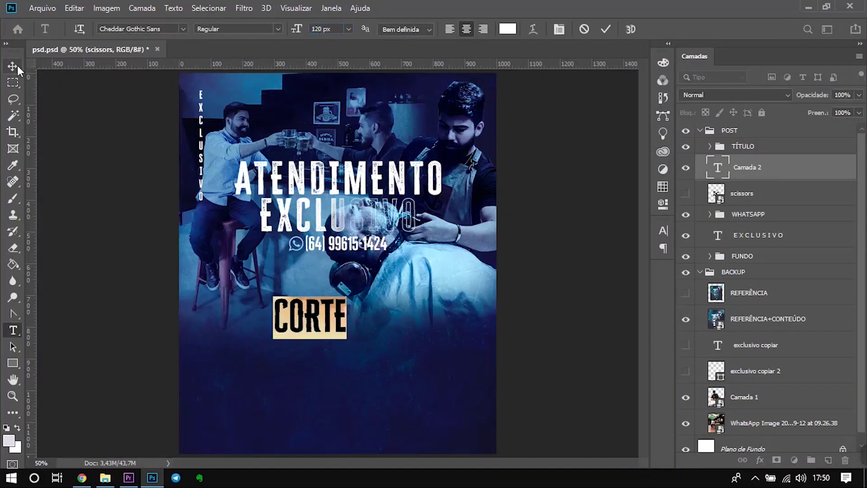
Position the CORTE text against the reference and set it in Cheddar Gothic Rough.
{"action": "left_click", "coordinate": [13, 66]}
{"action": "left_click_drag", "start_coordinate": [339, 318], "coordinate": [367, 299]}
{"action": "left_click", "coordinate": [685, 130]}
{"action": "left_click", "coordinate": [686, 130]}
{"action": "key", "text": "t"}
{"action": "left_click", "coordinate": [179, 29]}
{"action": "key", "text": "Down"}
{"action": "key", "text": "Return"}
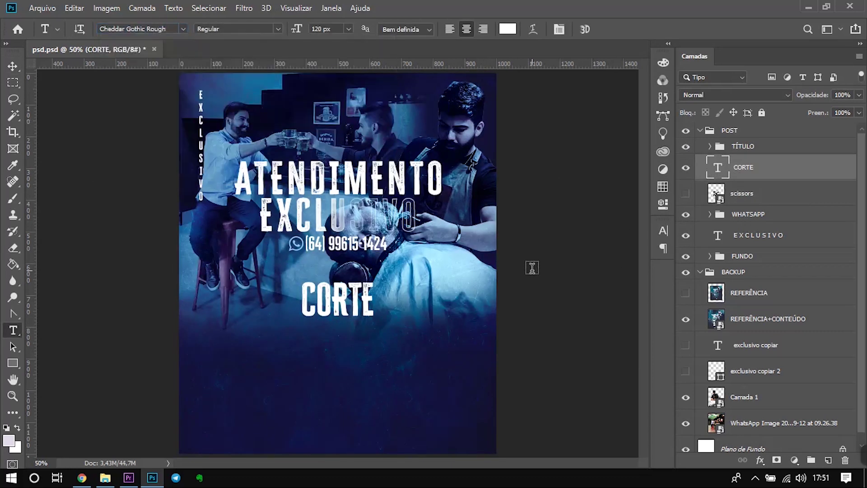
Rotate the scissors icon to -45° and place it beside CORTE.
{"action": "left_click", "coordinate": [663, 230]}
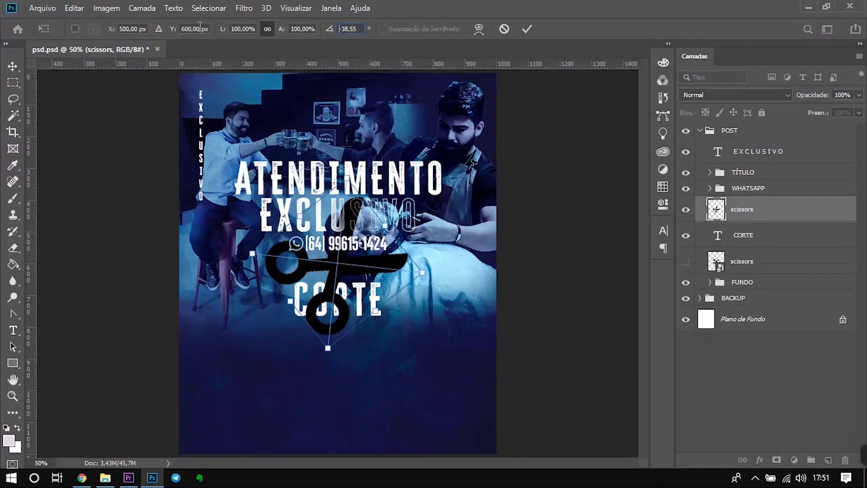
{"action": "type", "text": "-45"}
{"action": "key", "text": "Return"}
{"action": "key", "text": "Return"}
{"action": "key", "text": "v"}
{"action": "left_click_drag", "start_coordinate": [333, 264], "coordinate": [274, 299]}
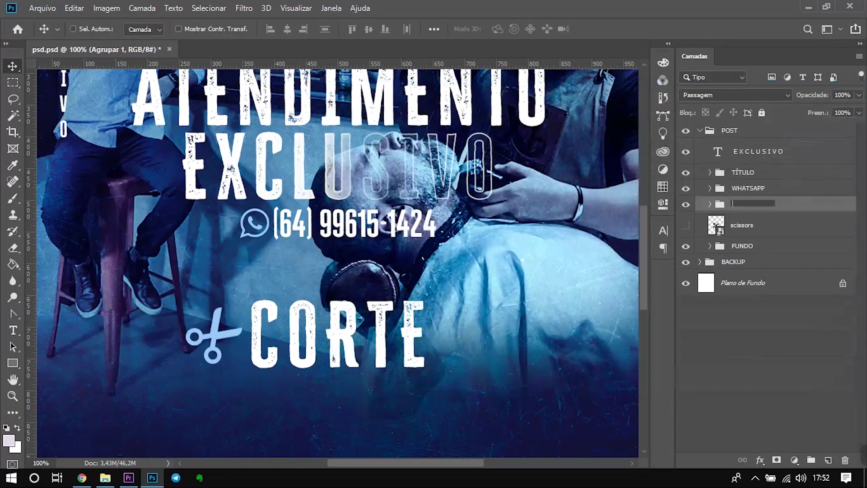
Move the colour overlay onto the beer icon for CERVEJA and delete the leftover beard icon.
{"action": "left_click", "coordinate": [720, 220]}
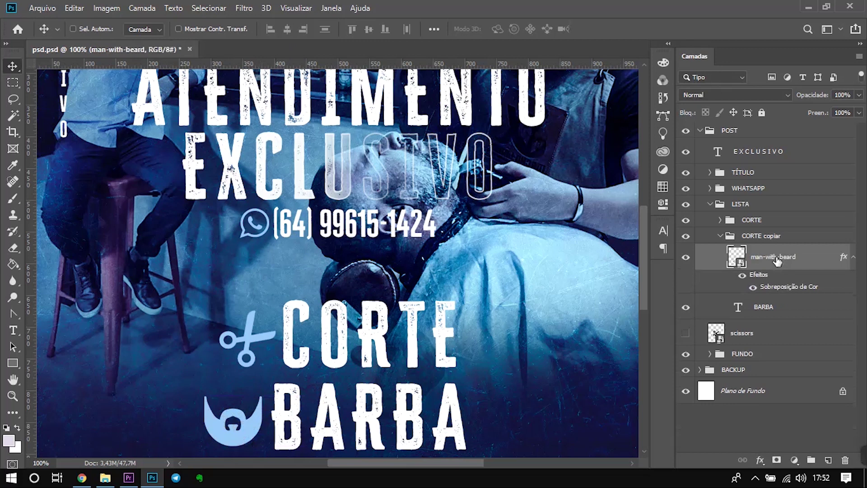
{"action": "left_click", "coordinate": [757, 236]}
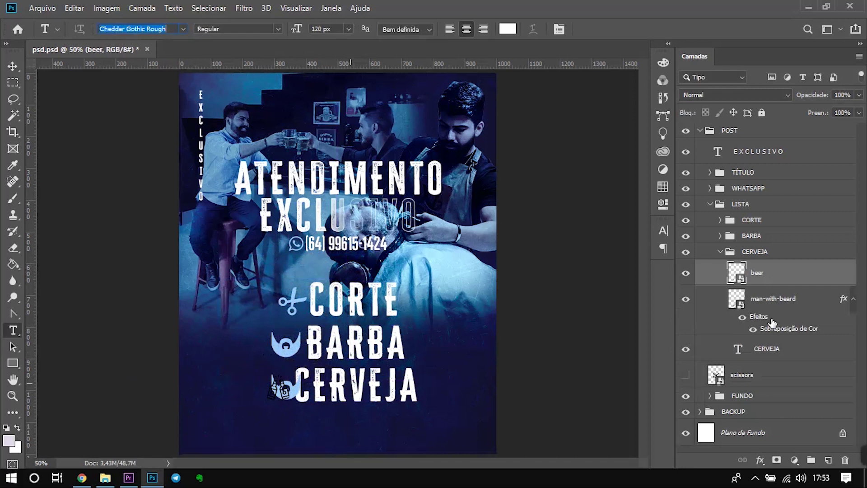
{"action": "left_click_drag", "start_coordinate": [758, 316], "coordinate": [768, 273]}
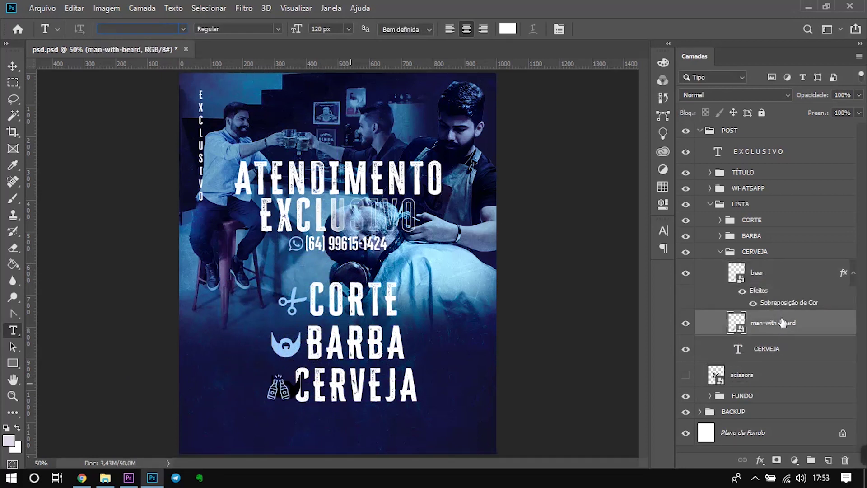
{"action": "key", "text": "v"}
{"action": "left_click", "coordinate": [774, 324]}
{"action": "key", "text": "Delete"}
{"action": "left_click", "coordinate": [720, 252]}
{"action": "left_click", "coordinate": [752, 220]}
{"action": "left_click", "coordinate": [754, 252], "text": "shift"}
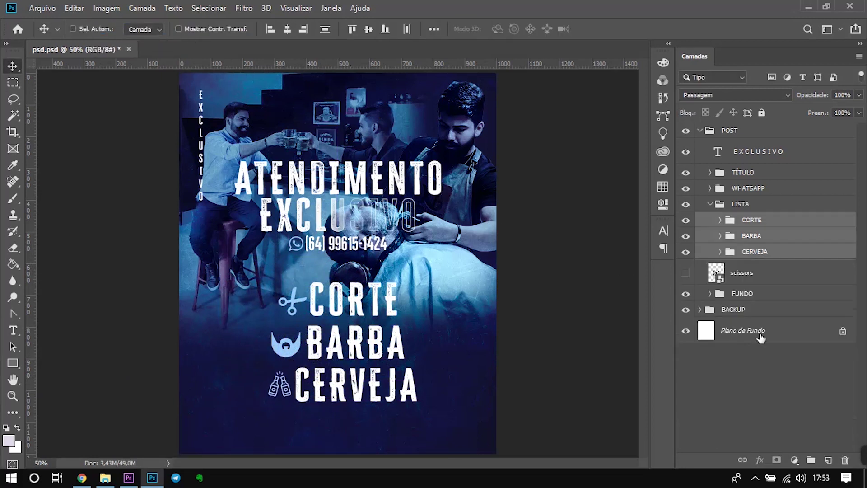
Place a vertical guide at the page centre.
{"action": "left_click", "coordinate": [743, 330], "text": "ctrl"}
{"action": "left_click", "coordinate": [287, 29]}
{"action": "left_click", "coordinate": [741, 204]}
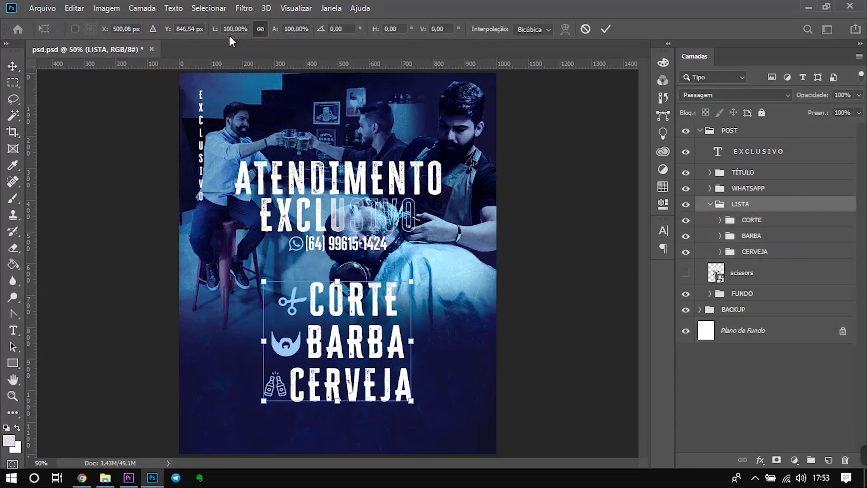
{"action": "left_click", "coordinate": [767, 330]}
{"action": "left_click_drag", "start_coordinate": [29, 250], "coordinate": [338, 249]}
Nudge the CORTE, BARBA and CERVEJA lines onto the centre guide.
{"action": "left_click", "coordinate": [752, 220]}
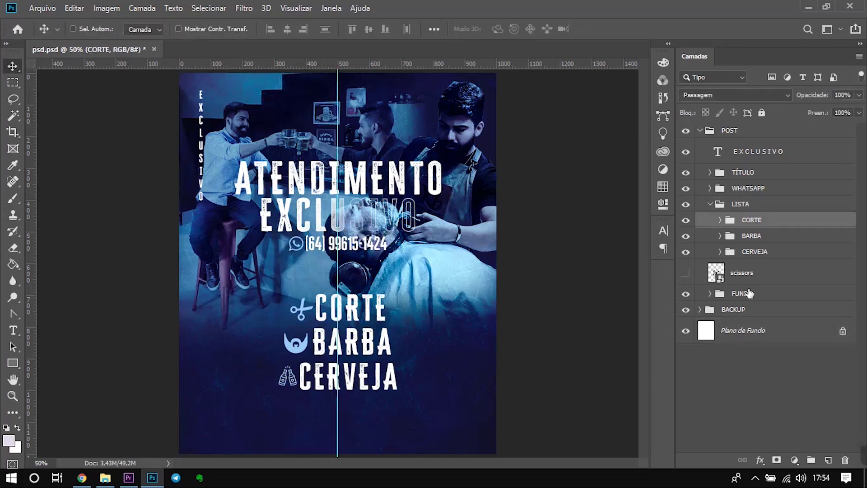
{"action": "left_click", "coordinate": [754, 252], "text": "shift"}
{"action": "key", "text": "shift+Left"}
{"action": "key", "text": "shift+Left"}
{"action": "key", "text": "shift+Left"}
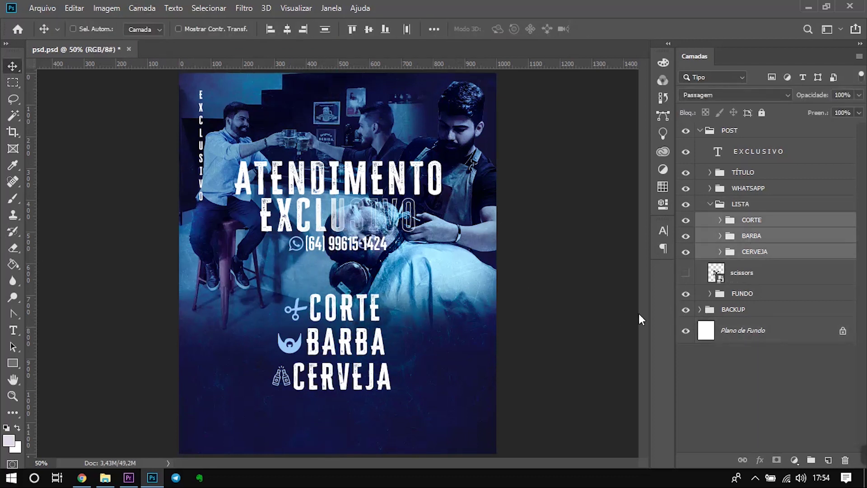
{"action": "left_click", "coordinate": [752, 254]}
{"action": "key", "text": "shift+Right"}
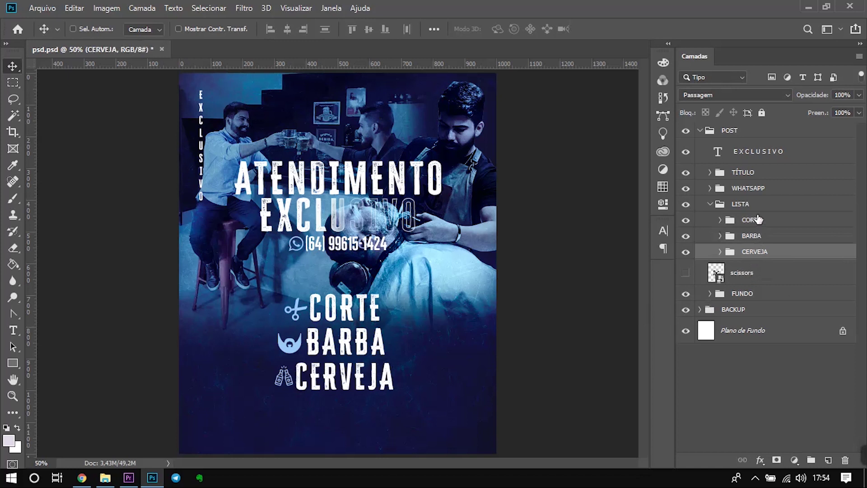
{"action": "left_click", "coordinate": [709, 294]}
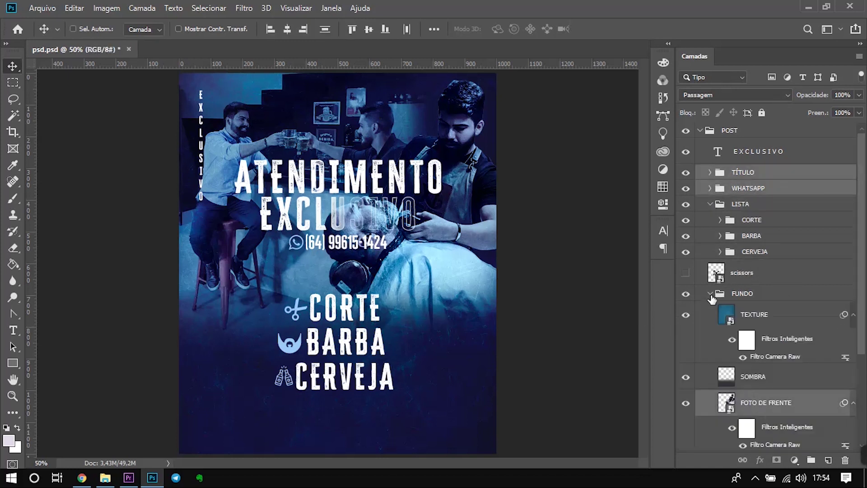
{"action": "left_click", "coordinate": [710, 294], "text": "ctrl"}
{"action": "left_click", "coordinate": [740, 204]}
Add the DR. BARBEIRO footer title at 60 px.
{"action": "key", "text": "ctrl+plus"}
{"action": "type", "text": "DR. BARBEIRO"}
{"action": "key", "text": "ctrl+a"}
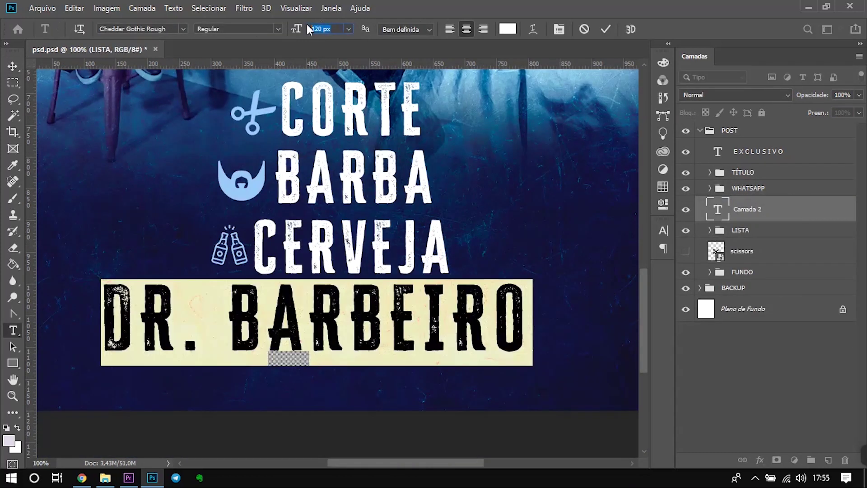
{"action": "type", "text": "60"}
{"action": "key", "text": "Return"}
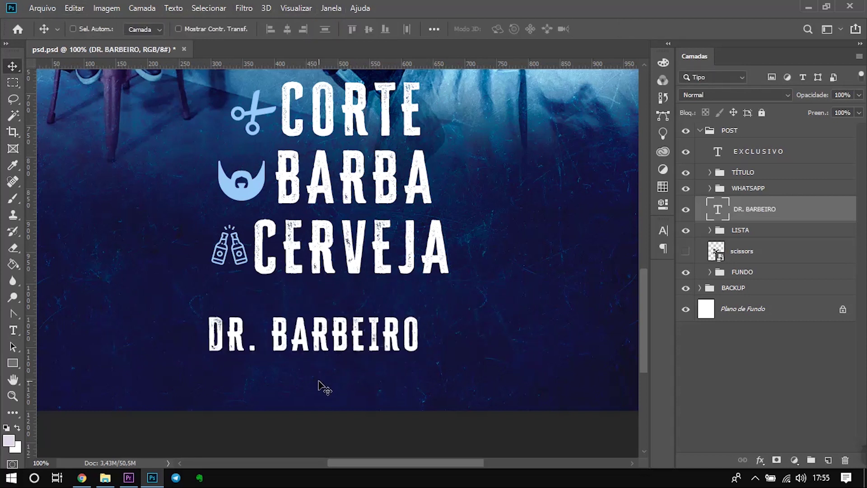
Add the barber's name below in Montserrat ExtraLight, scaled down, with all caps off.
{"action": "left_click", "coordinate": [320, 387]}
{"action": "type", "text": "RENATO CAMPOS"}
{"action": "key", "text": "ctrl+a"}
{"action": "left_click", "coordinate": [140, 28]}
{"action": "left_click", "coordinate": [149, 140]}
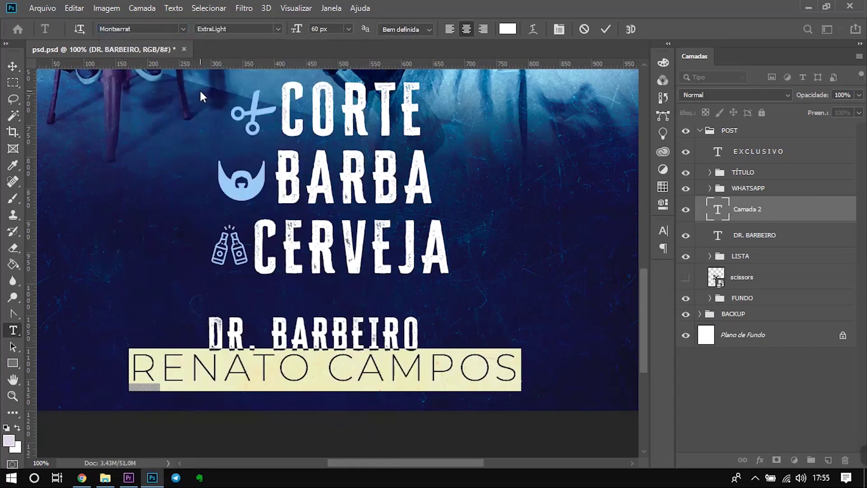
{"action": "key", "text": "ctrl+Return"}
{"action": "key", "text": "ctrl+t"}
{"action": "key", "text": "Return"}
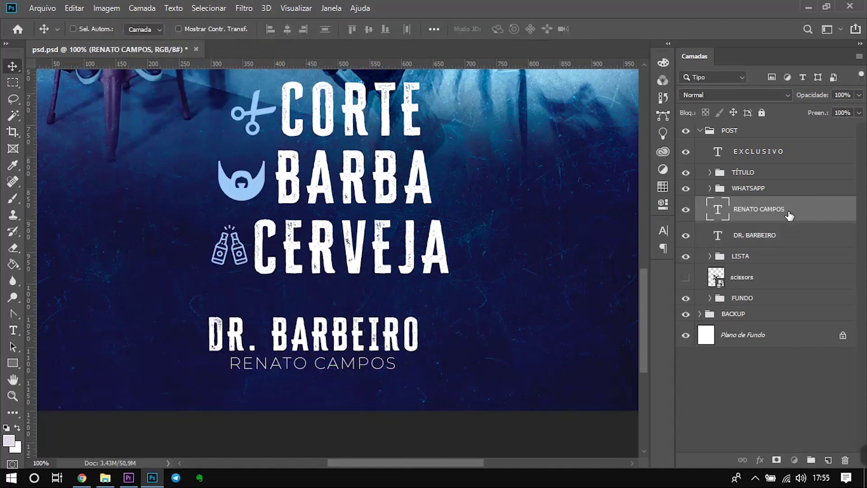
{"action": "left_click_drag", "start_coordinate": [789, 215], "coordinate": [789, 242]}
{"action": "key", "text": "t"}
{"action": "left_click", "coordinate": [318, 371]}
{"action": "key", "text": "ctrl+t"}
{"action": "left_click", "coordinate": [559, 318]}
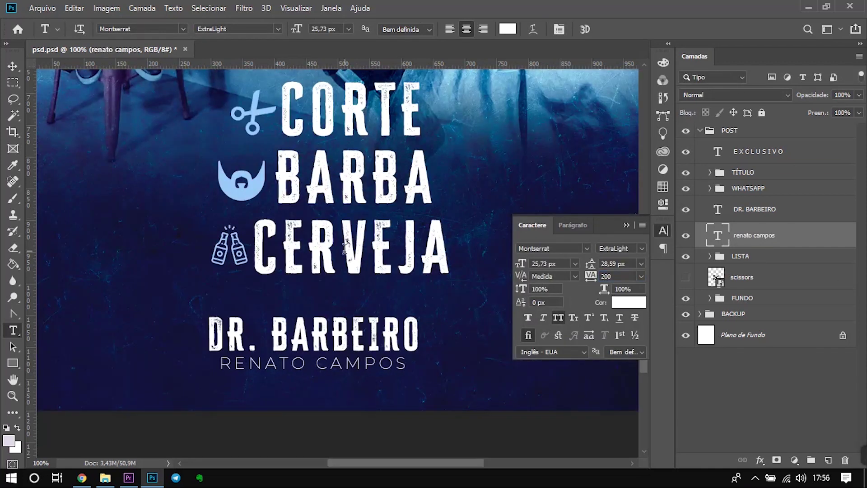
Group both footer text layers and name the group RODAPÉ.
{"action": "left_click", "coordinate": [754, 209], "text": "shift"}
{"action": "key", "text": "v"}
{"action": "key", "text": "ctrl+g"}
{"action": "double_click", "coordinate": [741, 204]}
{"action": "type", "text": "rodap"}
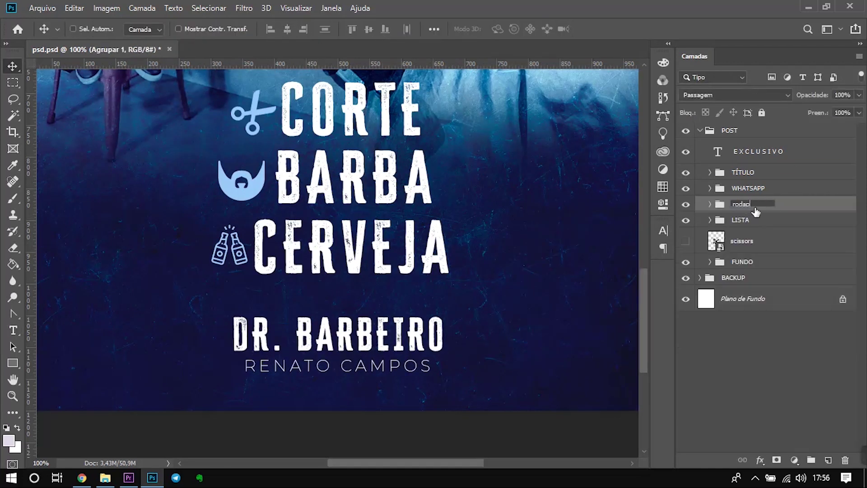
{"action": "type", "text": "RODAPÉ"}
{"action": "key", "text": "Return"}
{"action": "key", "text": "ctrl+minus"}
{"action": "key", "text": "ctrl+minus"}
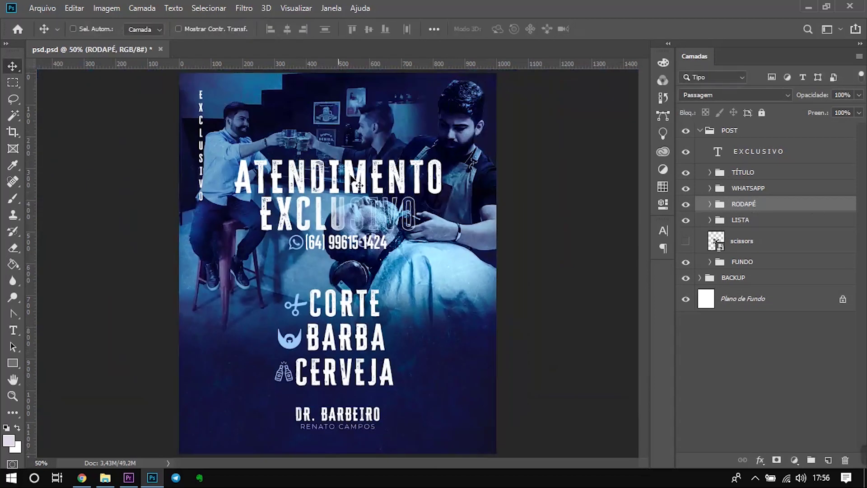
Move LISTA above RODAPÉ in the layer stack and shift the list slightly up-left.
{"action": "key", "text": "alt+bracketleft"}
{"action": "key", "text": "ctrl+t"}
{"action": "key", "text": "Return"}
{"action": "left_click", "coordinate": [728, 218], "text": "ctrl"}
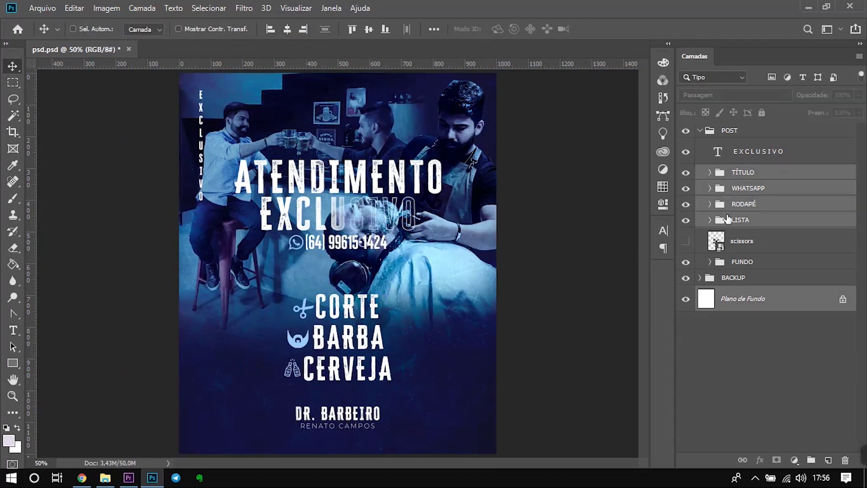
{"action": "left_click_drag", "start_coordinate": [748, 219], "coordinate": [747, 199]}
{"action": "left_click_drag", "start_coordinate": [380, 330], "coordinate": [377, 325]}
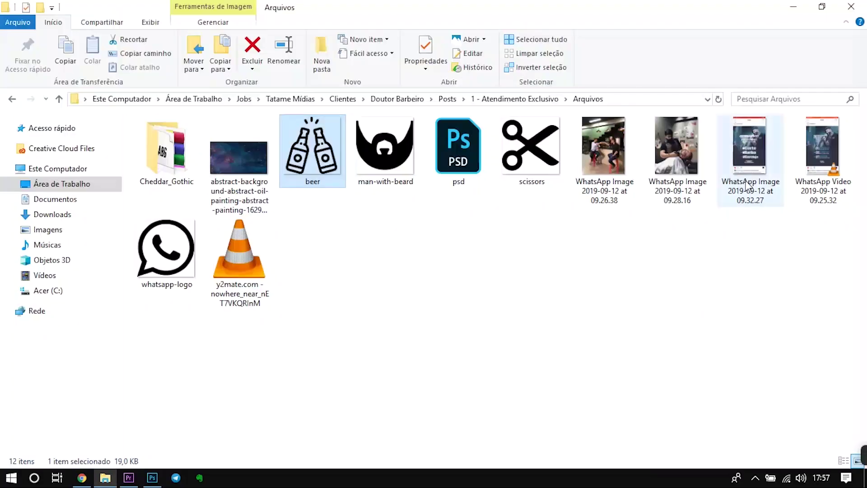
Check the reference video, then set the layer opacity to 99%.
{"action": "double_click", "coordinate": [823, 153]}
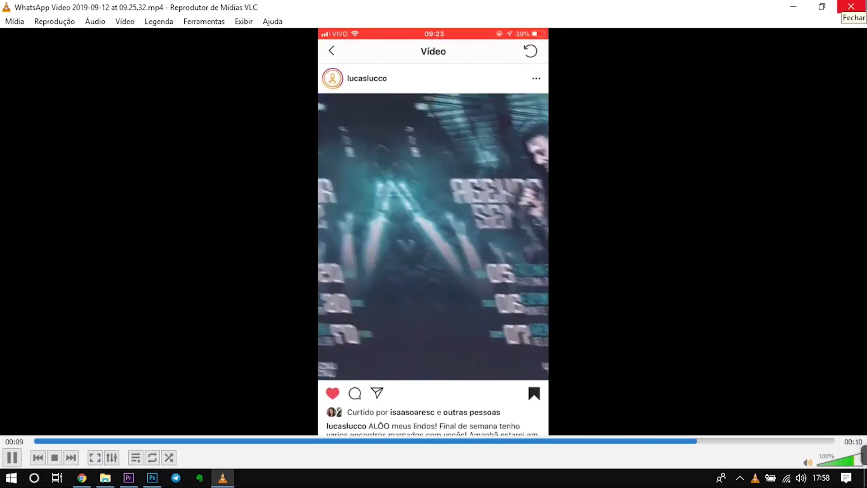
{"action": "key", "text": "alt+F4"}
{"action": "key", "text": "alt+Tab"}
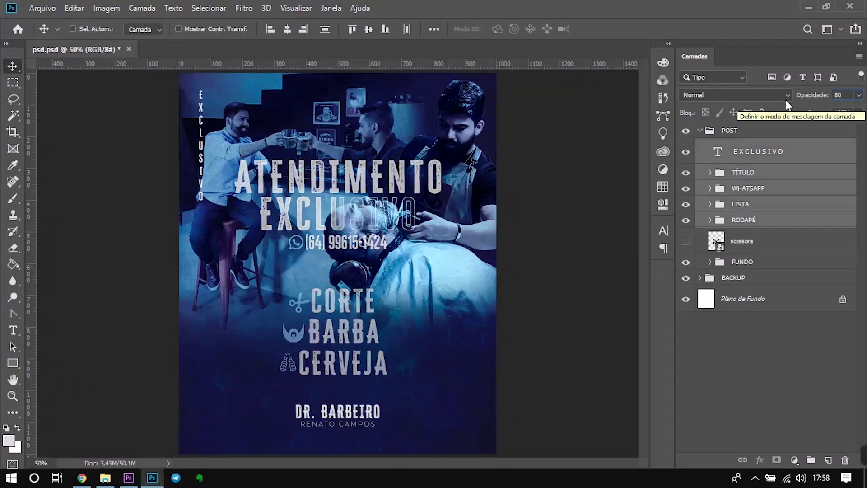
{"action": "key", "text": "Up"}
{"action": "key", "text": "ctrl+1"}
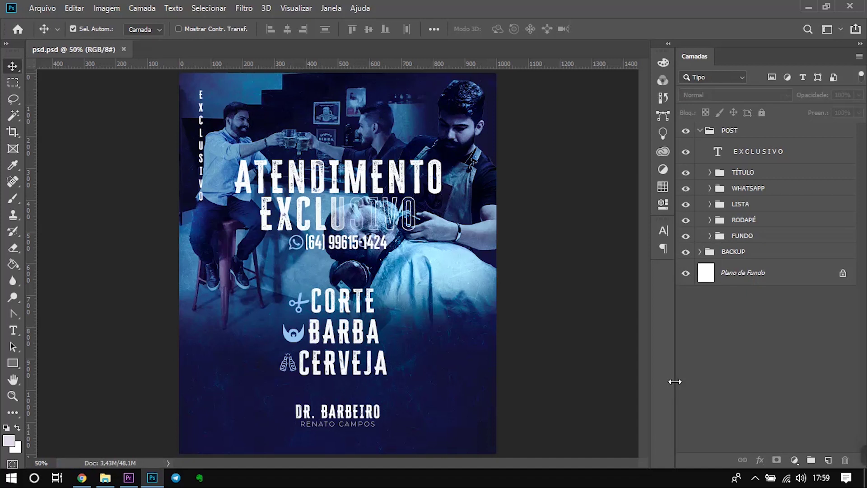
Save a web-optimised copy of the flyer into the client's Jobs subfolder.
{"action": "key", "text": "ctrl+alt+shift+s"}
{"action": "key", "text": "Return"}
{"action": "double_click", "coordinate": [108, 102]}
{"action": "double_click", "coordinate": [131, 169]}
{"action": "double_click", "coordinate": [122, 84]}
{"action": "type", "text": "f"}
{"action": "key", "text": "Return"}
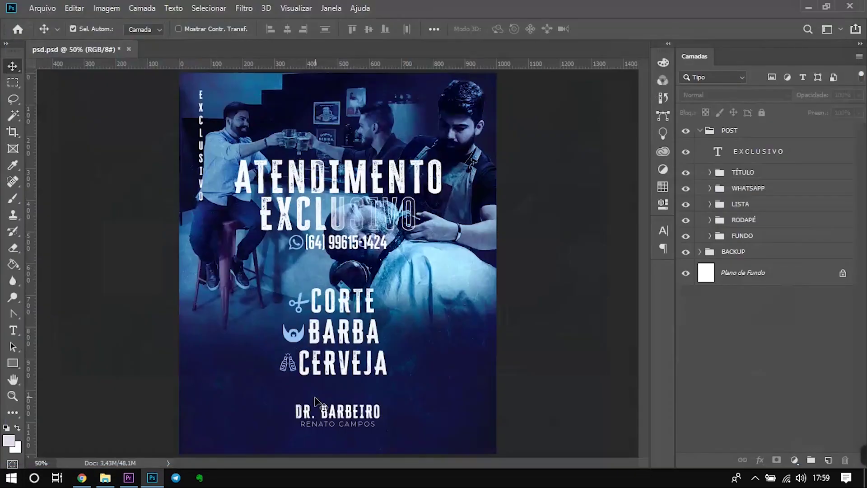
Select the LISTA, RODAPÉ and FUNDO groups and expand FUNDO.
{"action": "left_click", "coordinate": [746, 210]}
{"action": "left_click", "coordinate": [776, 221]}
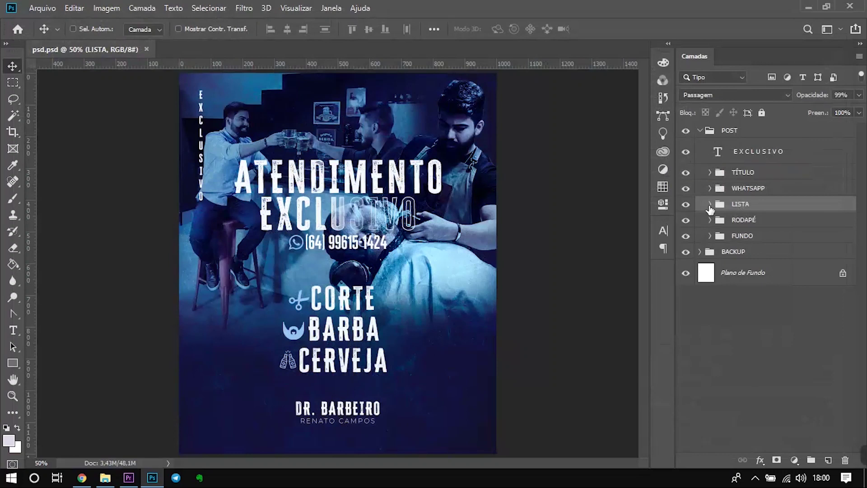
{"action": "left_click", "coordinate": [741, 235]}
{"action": "left_click", "coordinate": [710, 236]}
{"action": "type", "text": "EXPORTAÇÃO PARA O PREMIERE"}
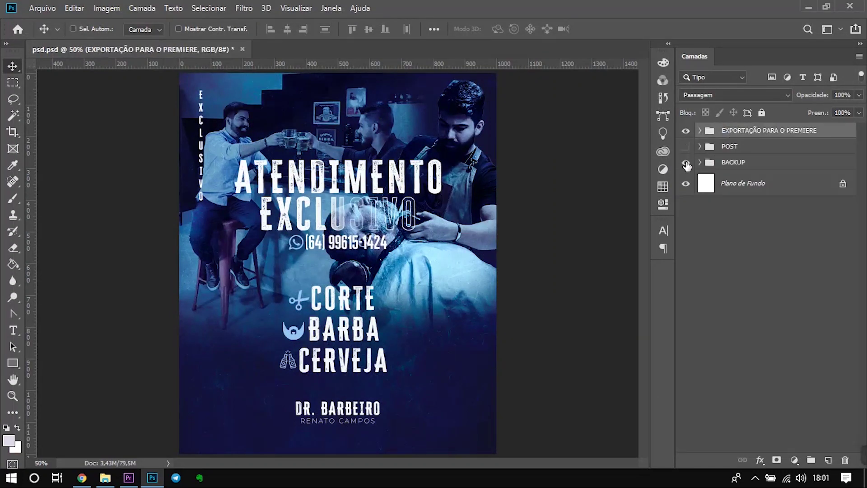
Move the FOTO DE FRENTE layer out of the FUNDO group, placing it above.
{"action": "left_click", "coordinate": [700, 130]}
{"action": "left_click", "coordinate": [767, 257]}
{"action": "left_click", "coordinate": [685, 319]}
{"action": "left_click_drag", "start_coordinate": [722, 345], "coordinate": [739, 240]}
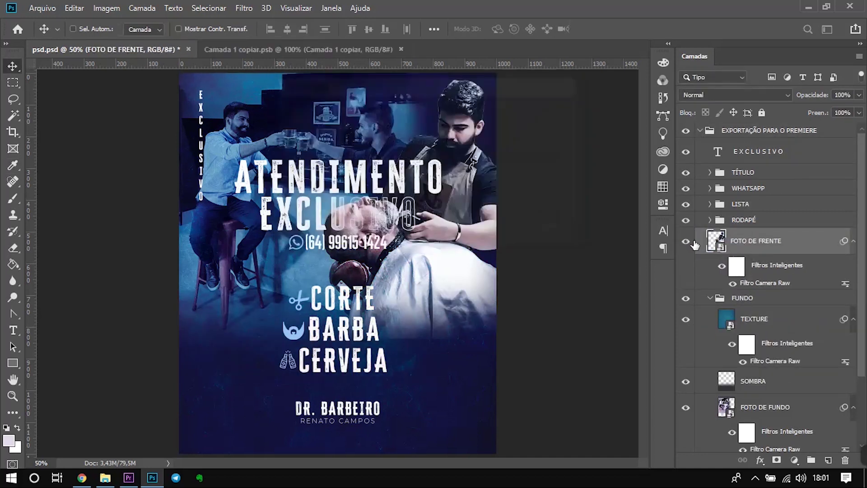
Compare the cut-out barber document with the flyer and save the edited cut-out.
{"action": "key", "text": "ctrl+Tab"}
{"action": "key", "text": "e"}
{"action": "key", "text": "ctrl+minus"}
{"action": "key", "text": "ctrl+Tab"}
{"action": "left_click", "coordinate": [310, 51]}
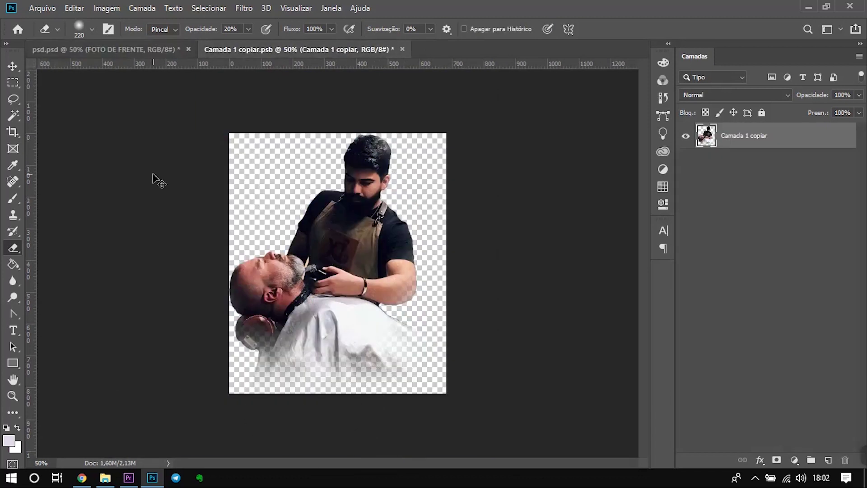
{"action": "key", "text": "ctrl+Tab"}
{"action": "left_click", "coordinate": [370, 50]}
{"action": "key", "text": "ctrl+Tab"}
{"action": "key", "text": "ctrl+Tab"}
{"action": "left_click", "coordinate": [153, 51]}
{"action": "key", "text": "ctrl+Tab"}
{"action": "key", "text": "ctrl+s"}
Set the brush size to 100, close the cut-out document, and open the grouped foreground smart object.
{"action": "right_click", "coordinate": [366, 226]}
{"action": "type", "text": "100"}
{"action": "key", "text": "Return"}
{"action": "left_click", "coordinate": [160, 50]}
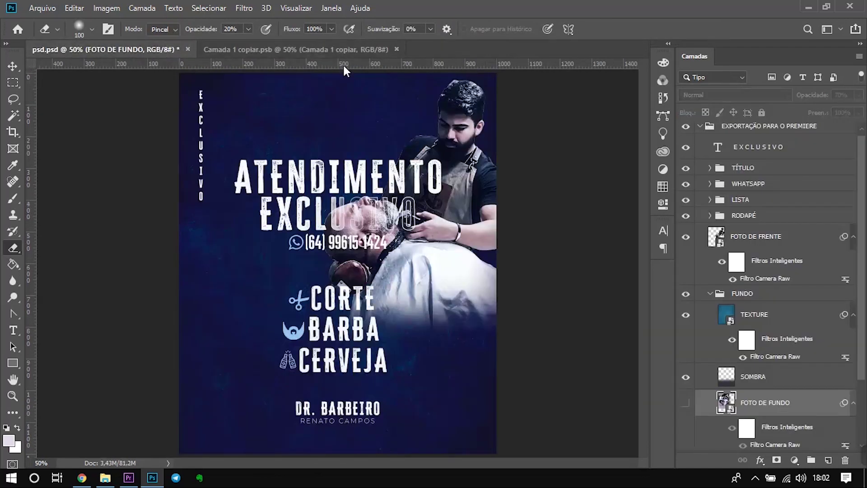
{"action": "left_click", "coordinate": [325, 49]}
{"action": "left_click", "coordinate": [175, 50]}
{"action": "left_click", "coordinate": [396, 50]}
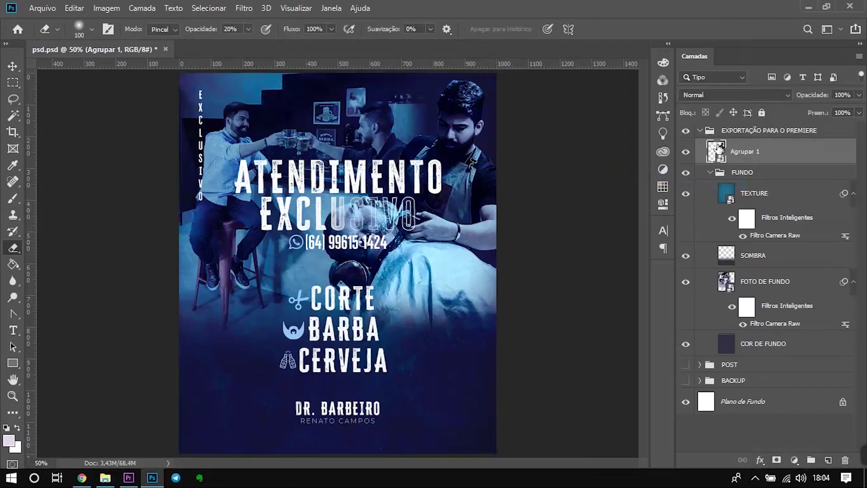
{"action": "double_click", "coordinate": [719, 149]}
{"action": "key", "text": "c"}
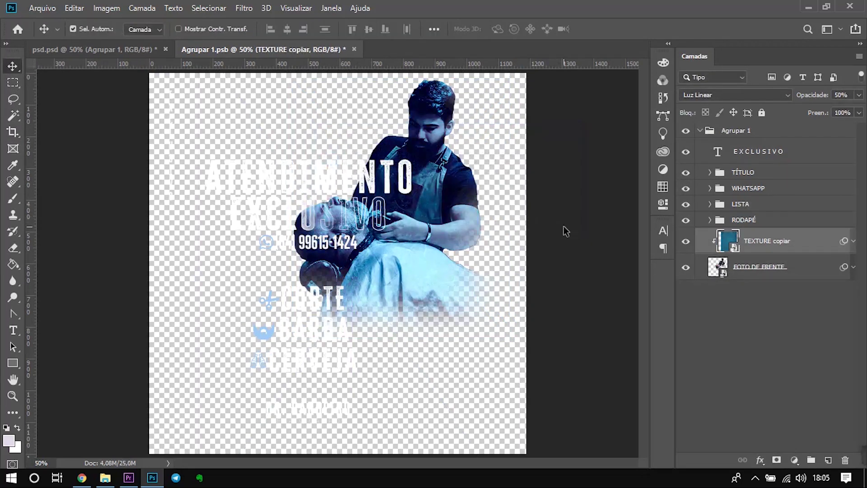
Export the foreground and the background photo as PNG files via Save for Web.
{"action": "key", "text": "ctrl+alt+shift+s"}
{"action": "left_click", "coordinate": [646, 450]}
{"action": "key", "text": "Return"}
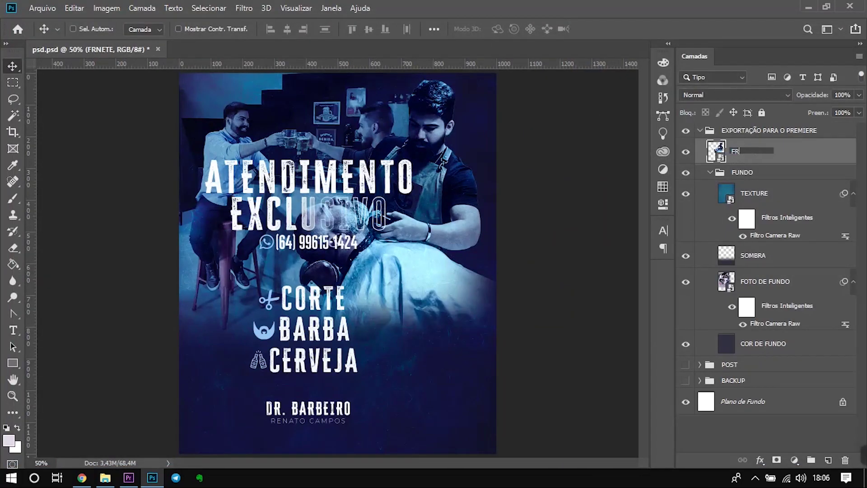
{"action": "left_click", "coordinate": [685, 131]}
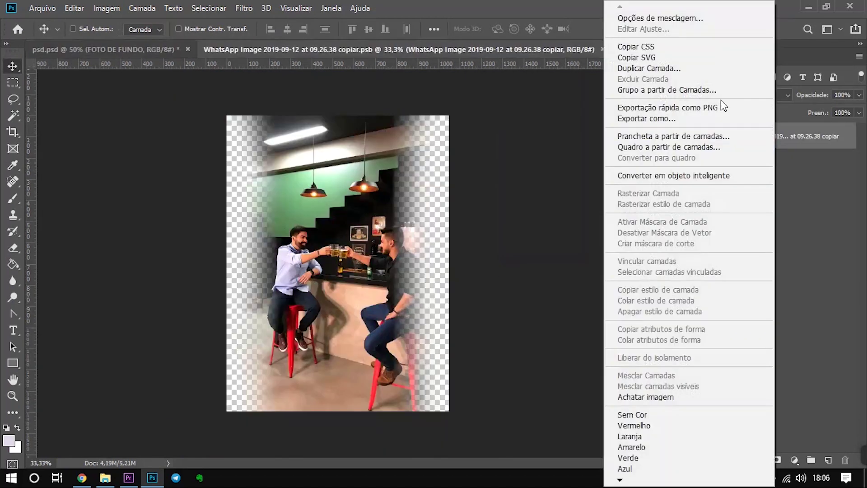
{"action": "key", "text": "Return"}
{"action": "key", "text": "alt+Tab"}
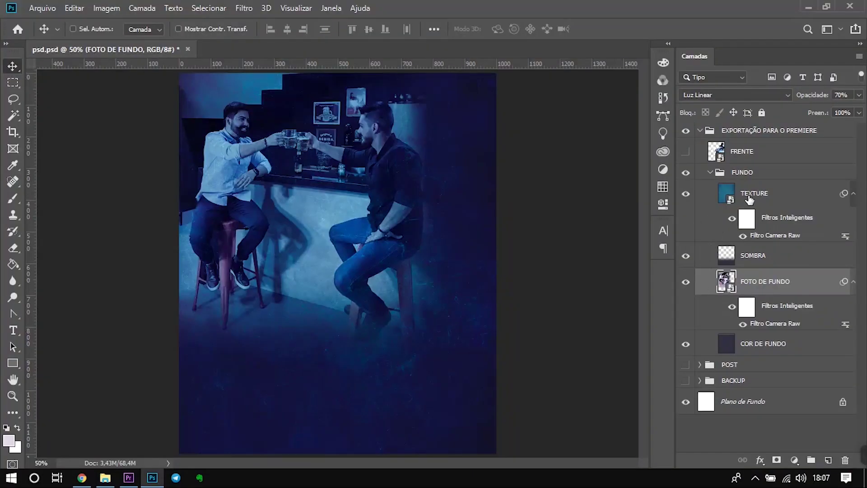
Convert the FOTO DE FUNDO layer into a new smart object.
{"action": "left_click", "coordinate": [753, 255]}
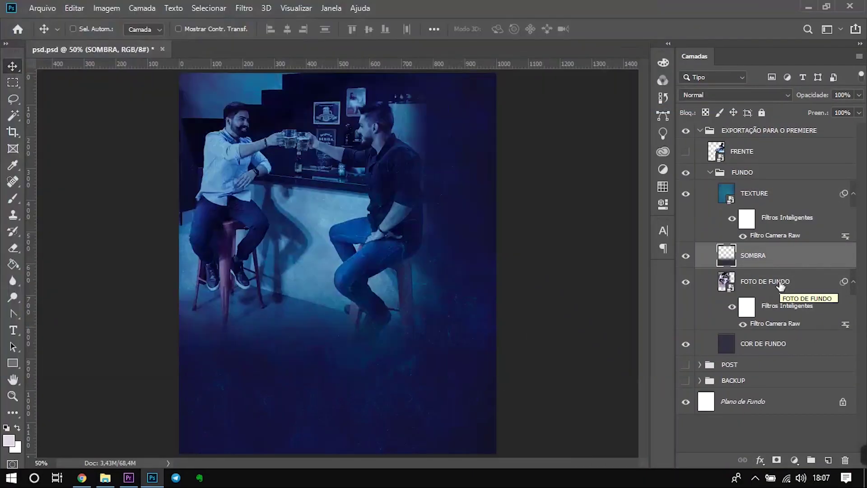
{"action": "right_click", "coordinate": [781, 285]}
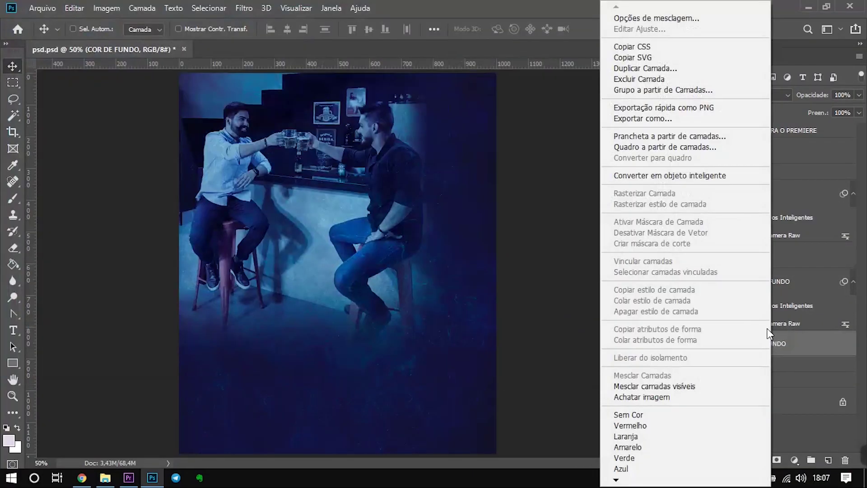
{"action": "left_click", "coordinate": [655, 177]}
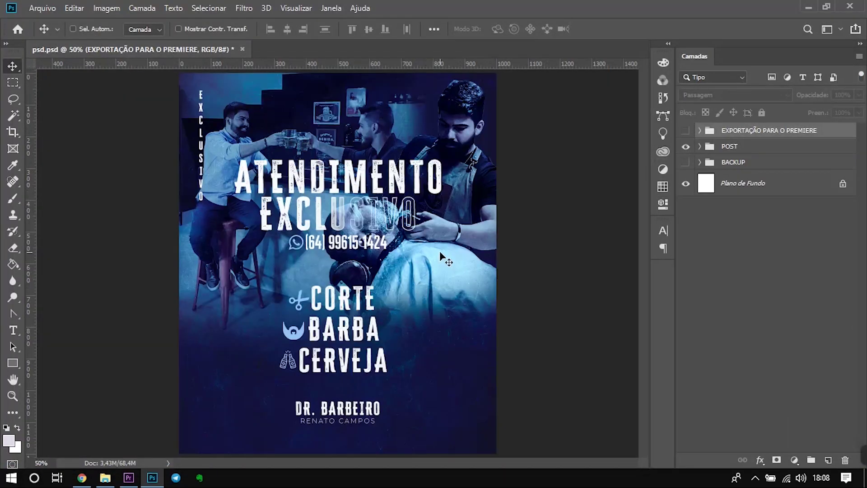
Duplicate the POST group with FUNDO and Plano de Fundo hidden, then pick the project folder.
{"action": "left_click_drag", "start_coordinate": [707, 131], "coordinate": [735, 152]}
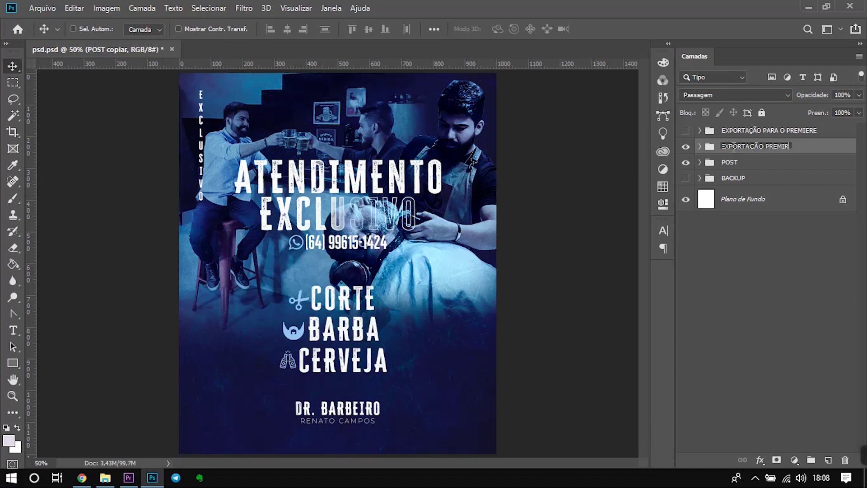
{"action": "left_click", "coordinate": [685, 198]}
{"action": "left_click", "coordinate": [699, 146]}
{"action": "left_click", "coordinate": [685, 251]}
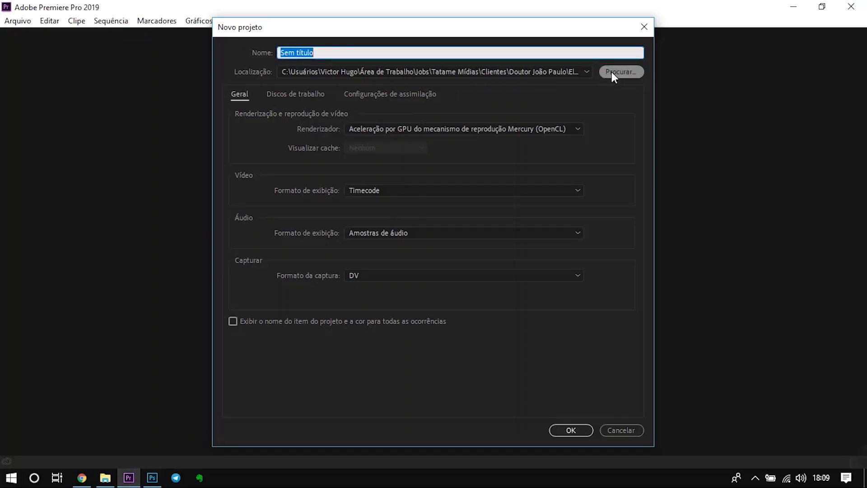
{"action": "left_click", "coordinate": [612, 71]}
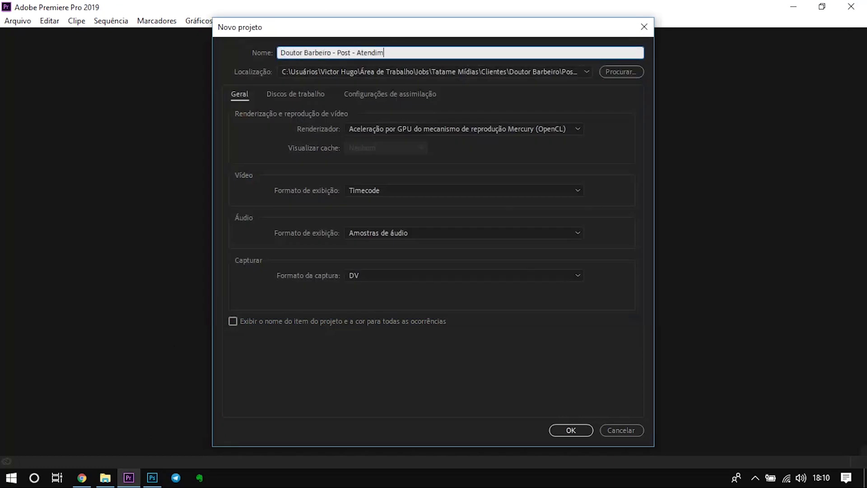
Create the new project and add a bin named Arquivos.
{"action": "type", "text": "dimento Exclusivo"}
{"action": "key", "text": "Return"}
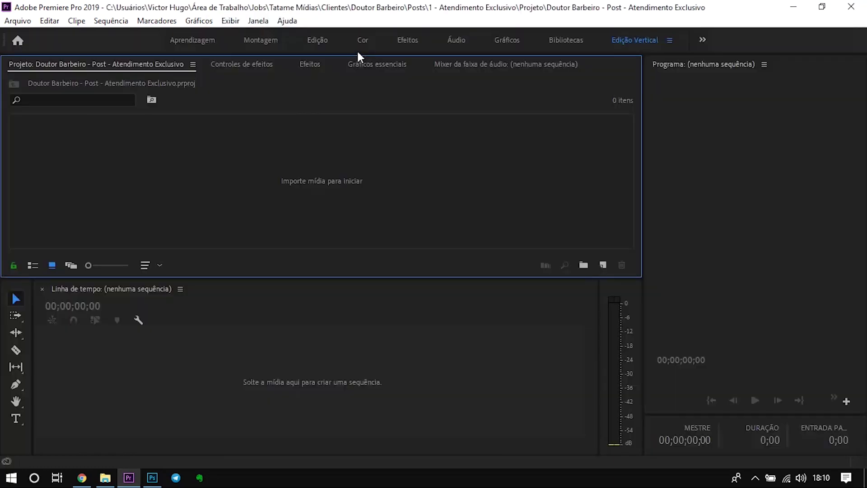
{"action": "left_click", "coordinate": [263, 265]}
{"action": "type", "text": "Arquivos"}
{"action": "key", "text": "Return"}
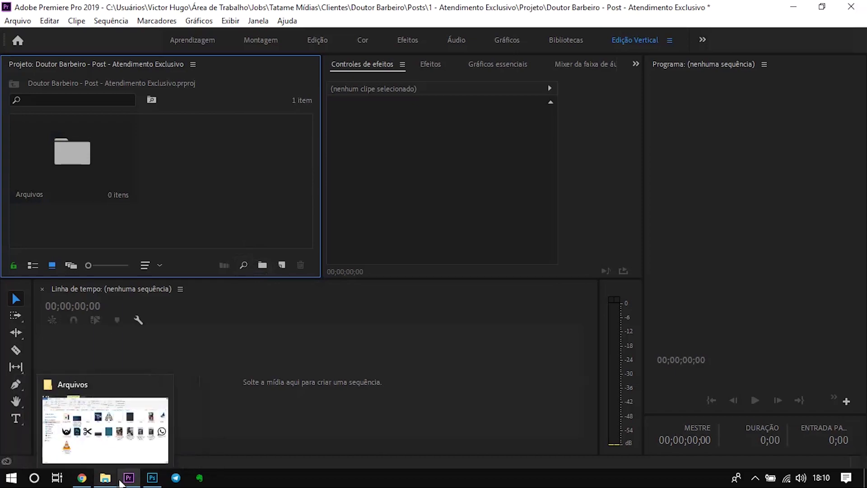
Select the flyer files in the folder and import them into the Arquivos bin.
{"action": "left_click", "coordinate": [105, 429]}
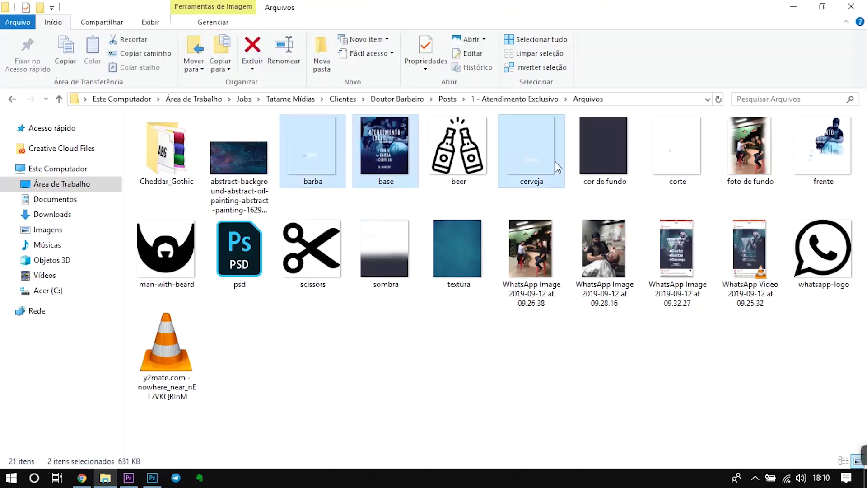
{"action": "left_click", "coordinate": [385, 248], "text": "ctrl"}
{"action": "left_click", "coordinate": [603, 145], "text": "ctrl"}
{"action": "left_click", "coordinate": [676, 145], "text": "ctrl"}
{"action": "left_click", "coordinate": [822, 145], "text": "ctrl"}
{"action": "left_click", "coordinate": [166, 343], "text": "ctrl"}
{"action": "left_click_drag", "start_coordinate": [167, 344], "coordinate": [156, 179]}
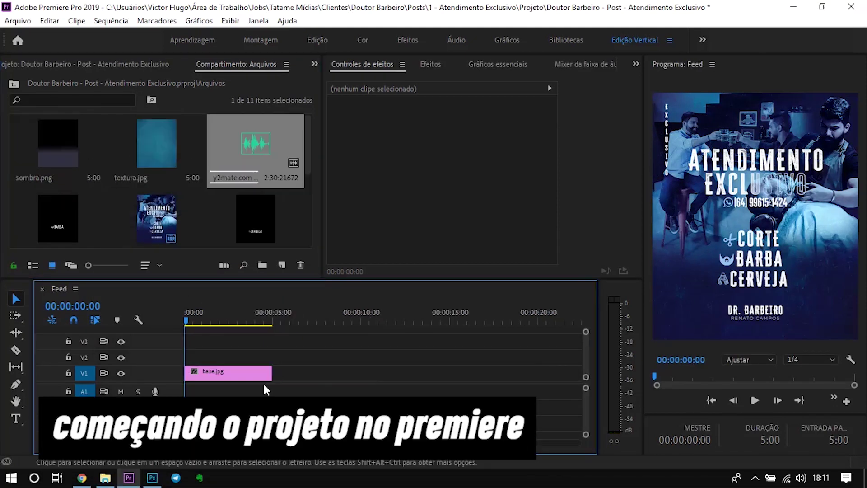
Extend base.jpg to 15 seconds and add the music trimmed to end at 15 seconds.
{"action": "left_click_drag", "start_coordinate": [272, 373], "coordinate": [447, 376]}
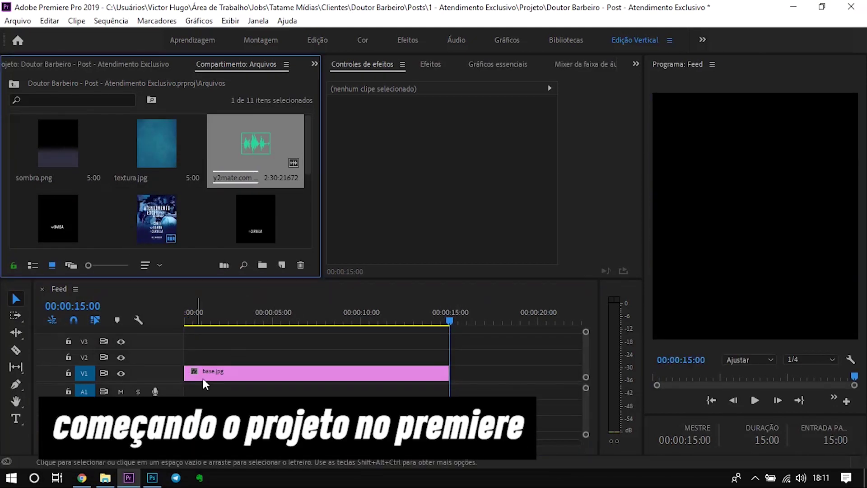
{"action": "left_click_drag", "start_coordinate": [345, 312], "coordinate": [317, 316]}
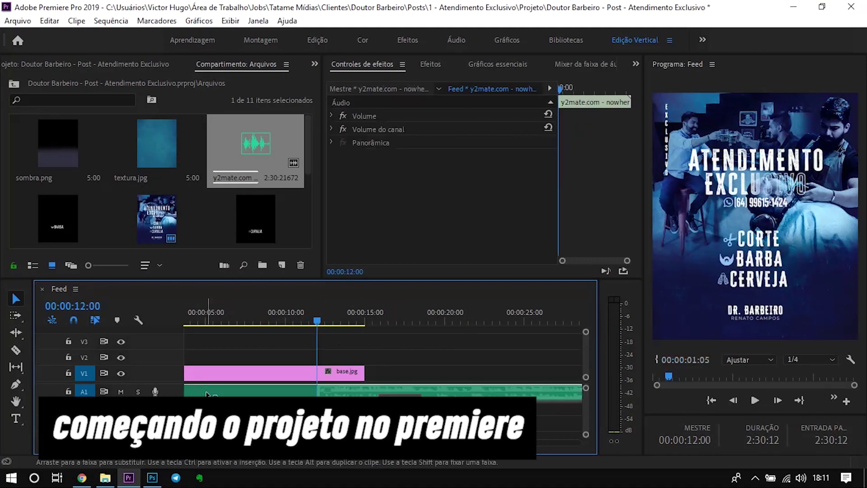
{"action": "key", "text": "Home"}
{"action": "key", "text": "space"}
{"action": "left_click_drag", "start_coordinate": [582, 392], "coordinate": [421, 392]}
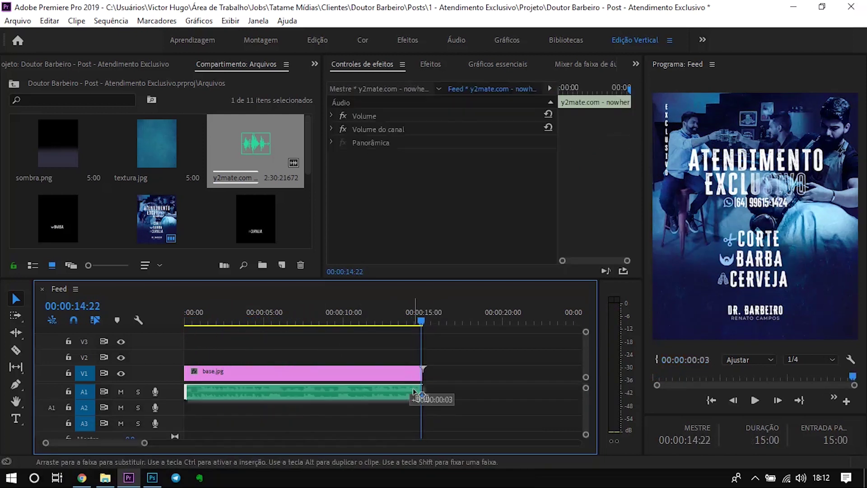
Add frente.png above base.jpg, extended to the sequence end, then temporarily hide its track.
{"action": "scroll", "coordinate": [158, 181], "scroll_direction": "down", "scroll_amount": 3}
{"action": "left_click_drag", "start_coordinate": [58, 203], "coordinate": [213, 357]}
{"action": "left_click_drag", "start_coordinate": [266, 360], "coordinate": [421, 360]}
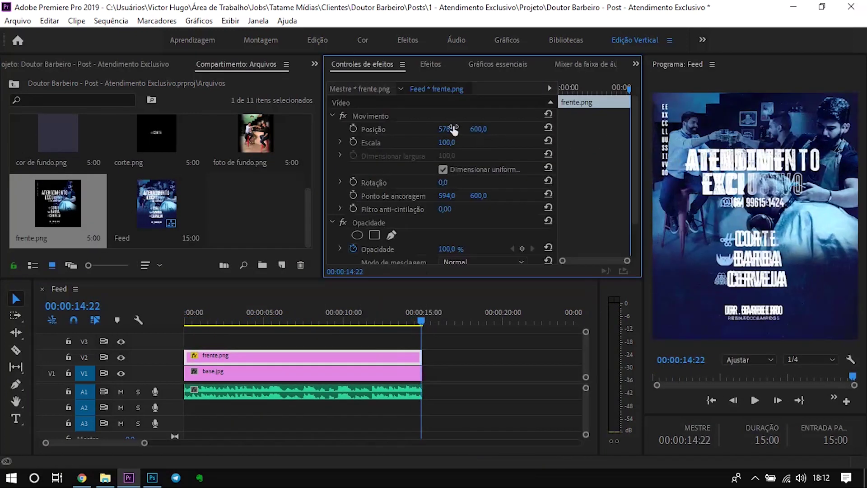
{"action": "left_click", "coordinate": [426, 344]}
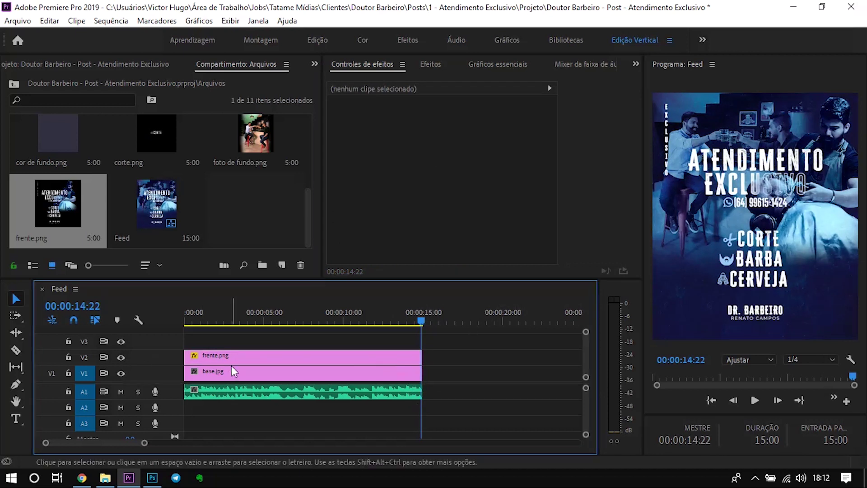
{"action": "left_click", "coordinate": [121, 357]}
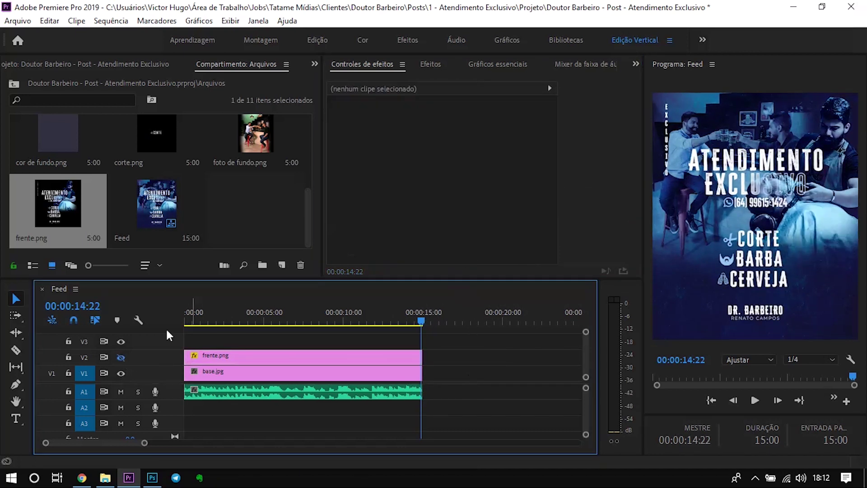
{"action": "scroll", "coordinate": [246, 371], "scroll_direction": "up", "scroll_amount": 2}
{"action": "scroll", "coordinate": [218, 175], "scroll_direction": "down", "scroll_amount": 3}
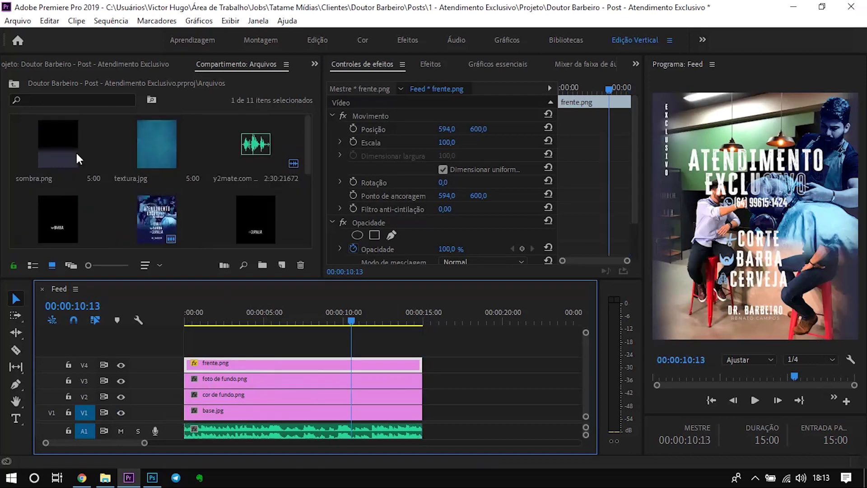
Blend textura.jpg as Luz linear at 50%, move frente.png to the top, reposition foto de fundo.
{"action": "left_click", "coordinate": [468, 461]}
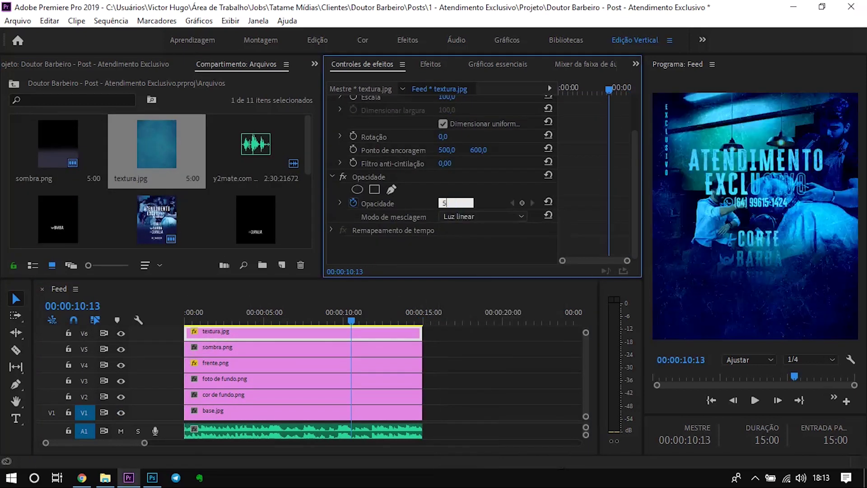
{"action": "left_click_drag", "start_coordinate": [450, 203], "coordinate": [457, 204]}
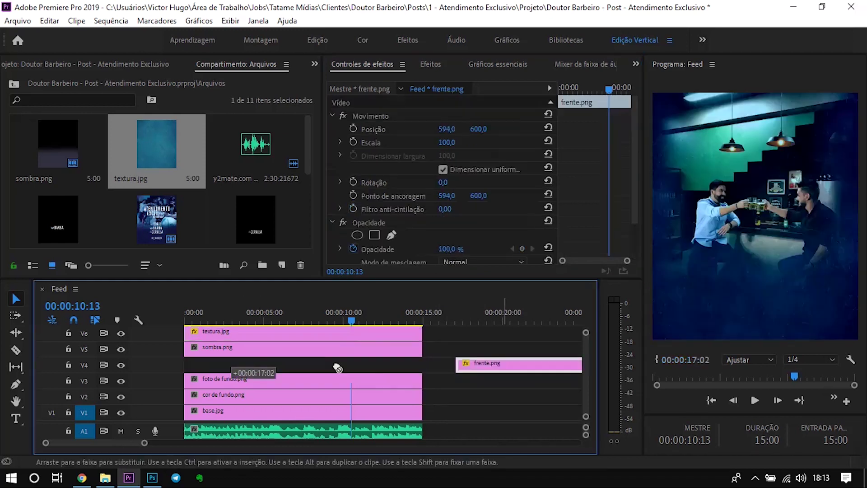
{"action": "left_click_drag", "start_coordinate": [271, 362], "coordinate": [253, 332]}
{"action": "left_click", "coordinate": [234, 379]}
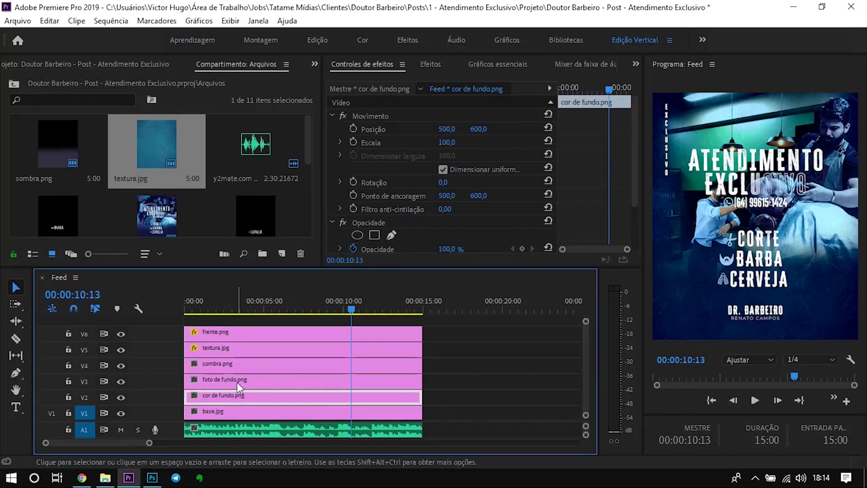
{"action": "left_click_drag", "start_coordinate": [478, 129], "coordinate": [451, 129]}
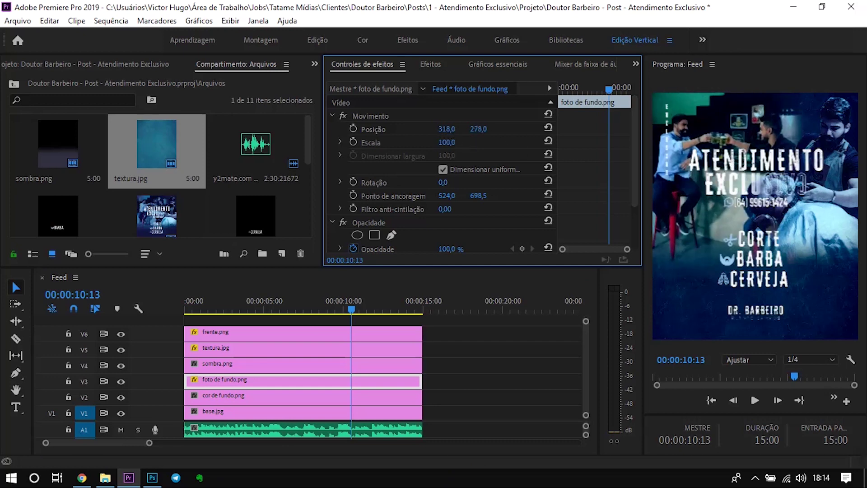
{"action": "left_click", "coordinate": [152, 477]}
Check the background photo's Camera Raw filter settings in Photoshop.
{"action": "left_click", "coordinate": [701, 145]}
{"action": "left_click", "coordinate": [720, 283]}
{"action": "double_click", "coordinate": [750, 361]}
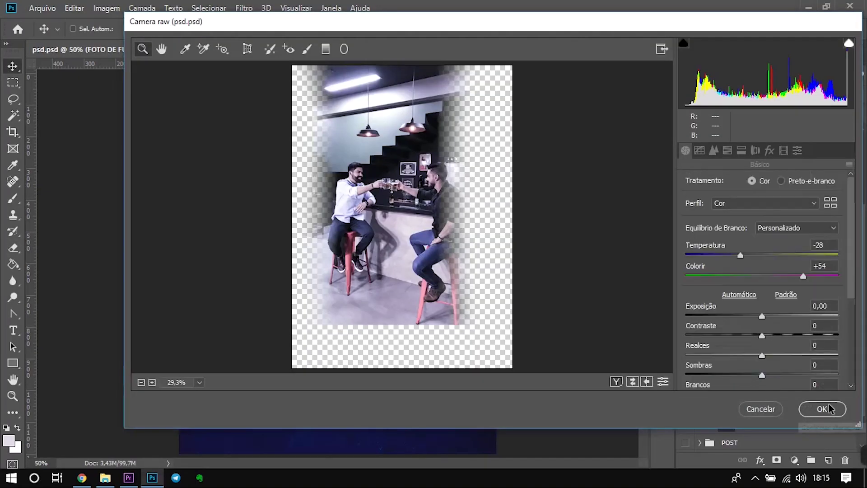
{"action": "left_click", "coordinate": [822, 409]}
Delete the Máscara de nitidez effect from foto de fundo.png in Premiere Pro.
{"action": "left_click", "coordinate": [129, 477]}
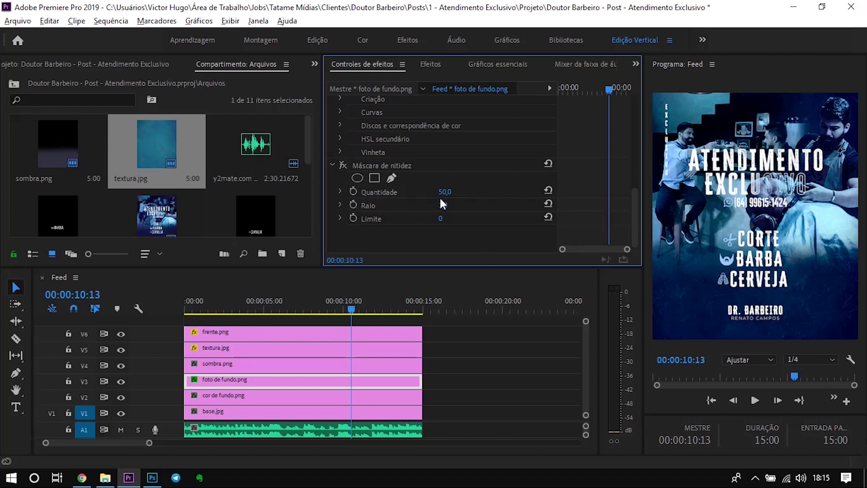
{"action": "left_click", "coordinate": [427, 163]}
{"action": "key", "text": "Delete"}
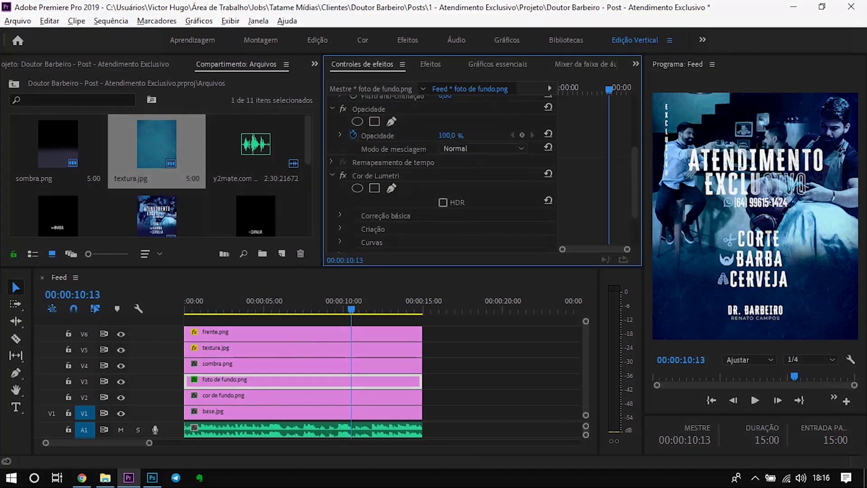